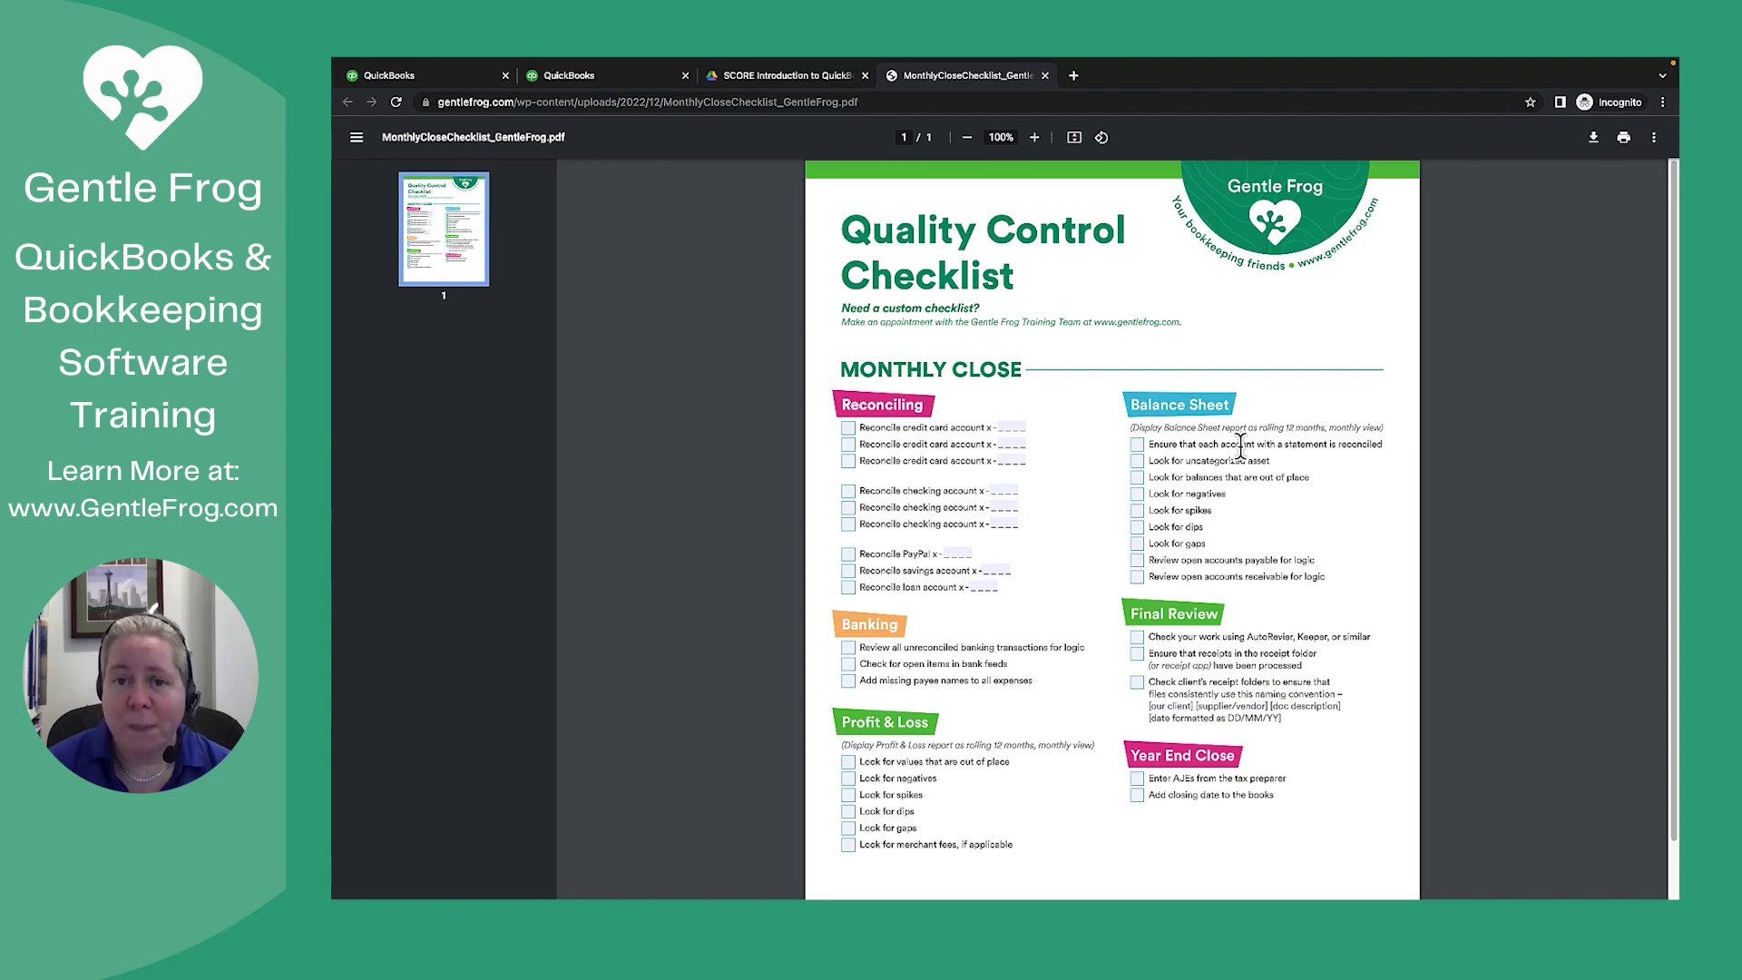
- Switch to QuickBooks and open the Balance Sheet report
left_click(426, 75)
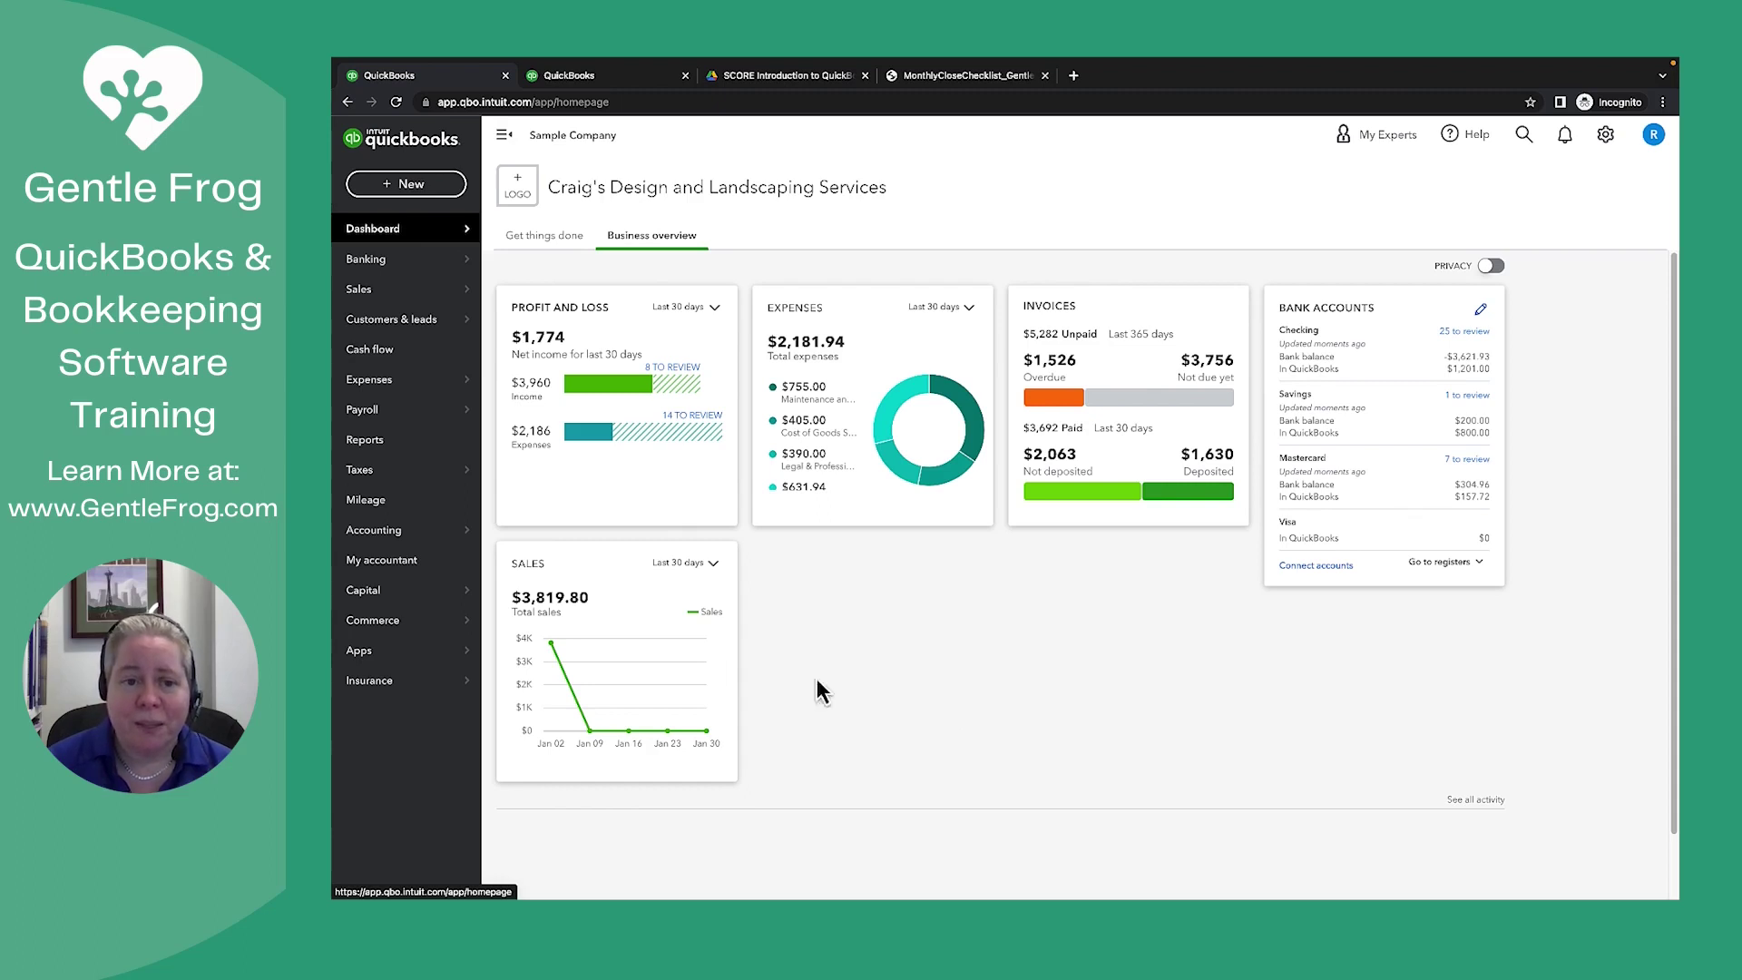
left_click(396, 449)
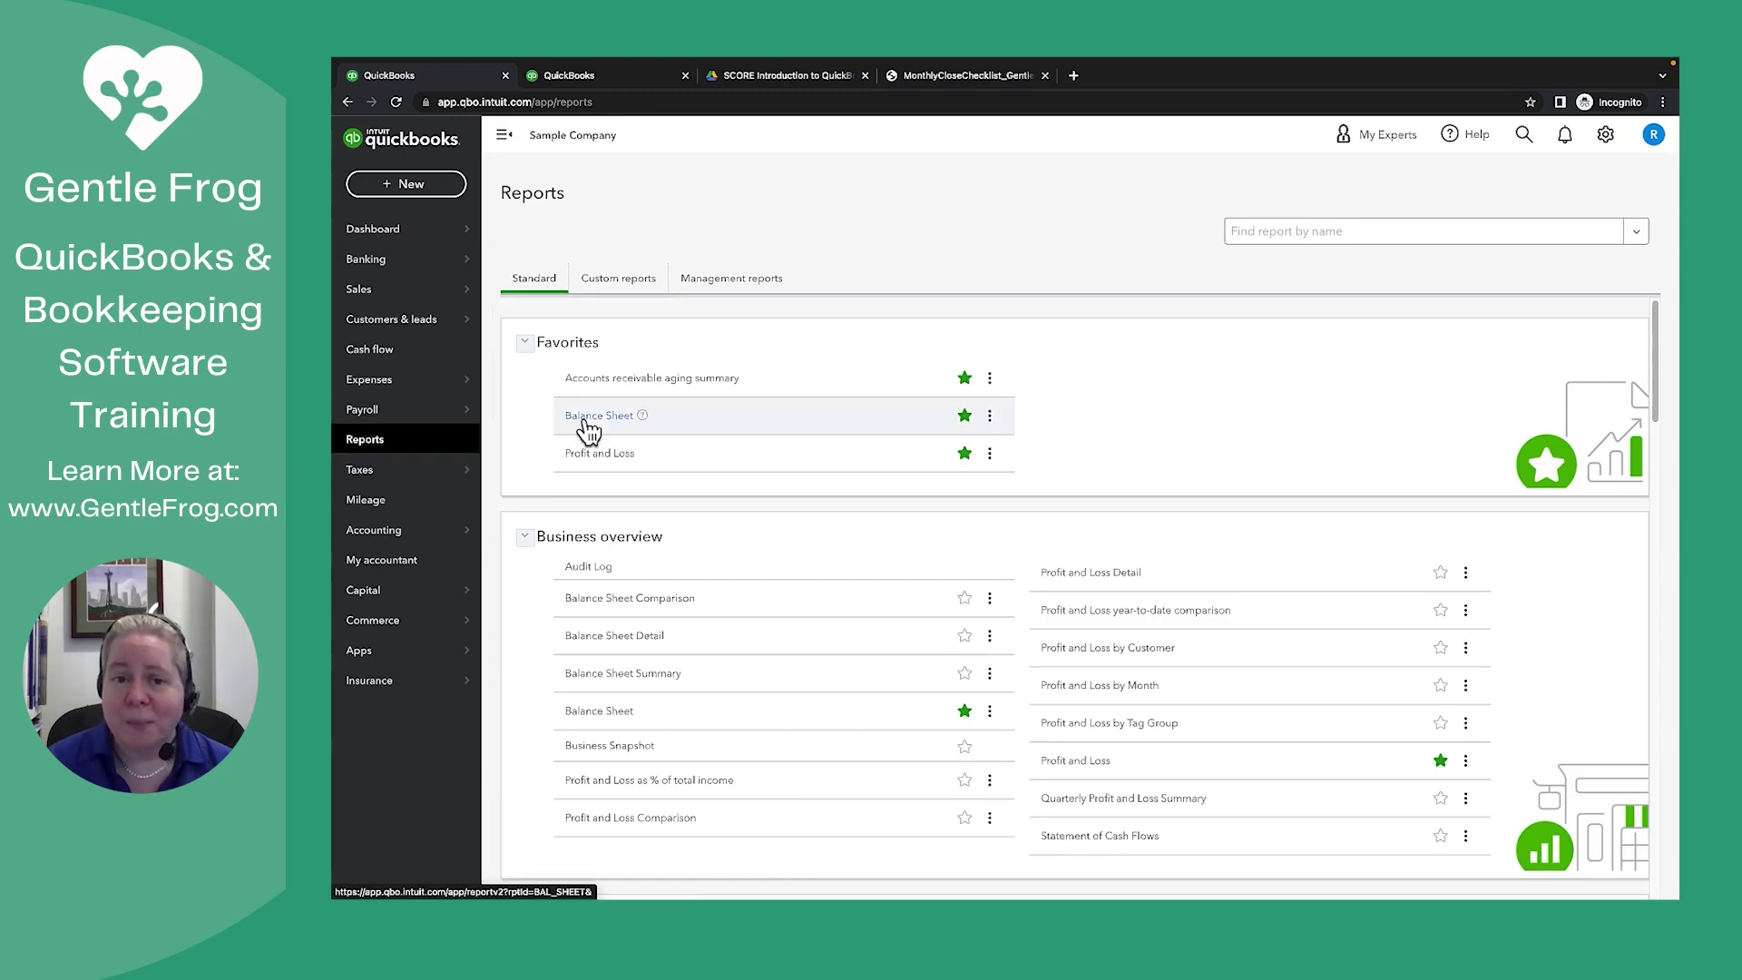
left_click(588, 419)
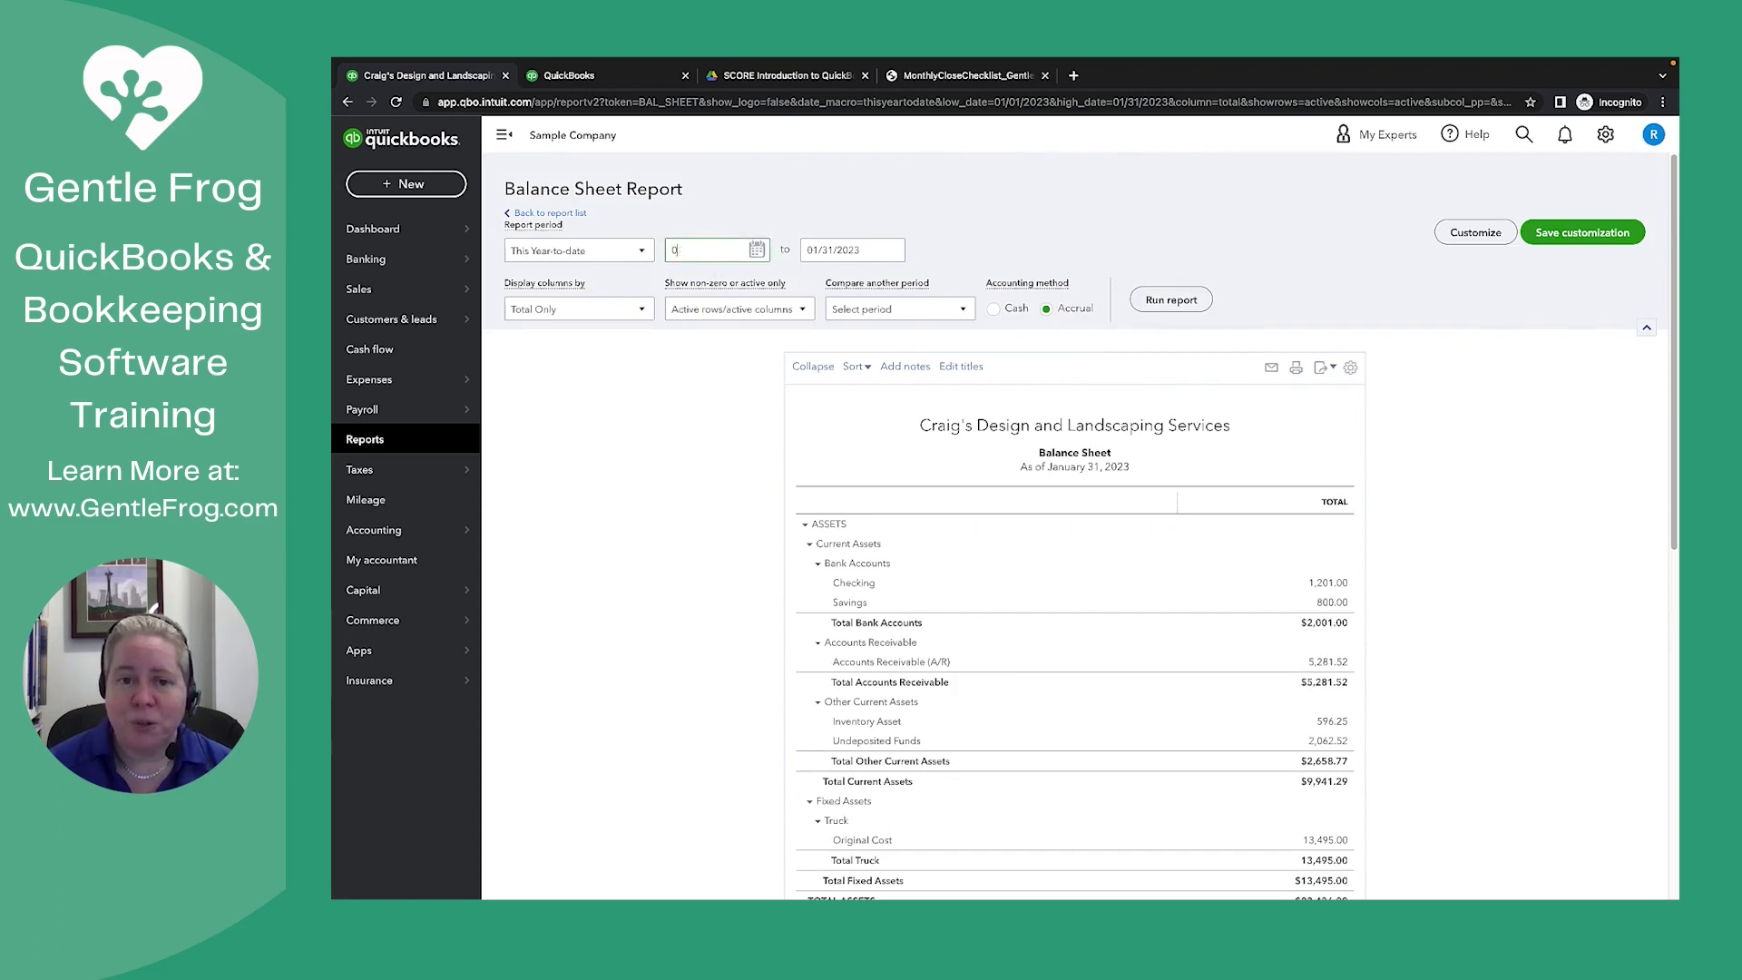
- Run the balance sheet for 01/01/2022 to 12/31/2022 with columns displayed by months
type("01/01/2022")
key("Tab")
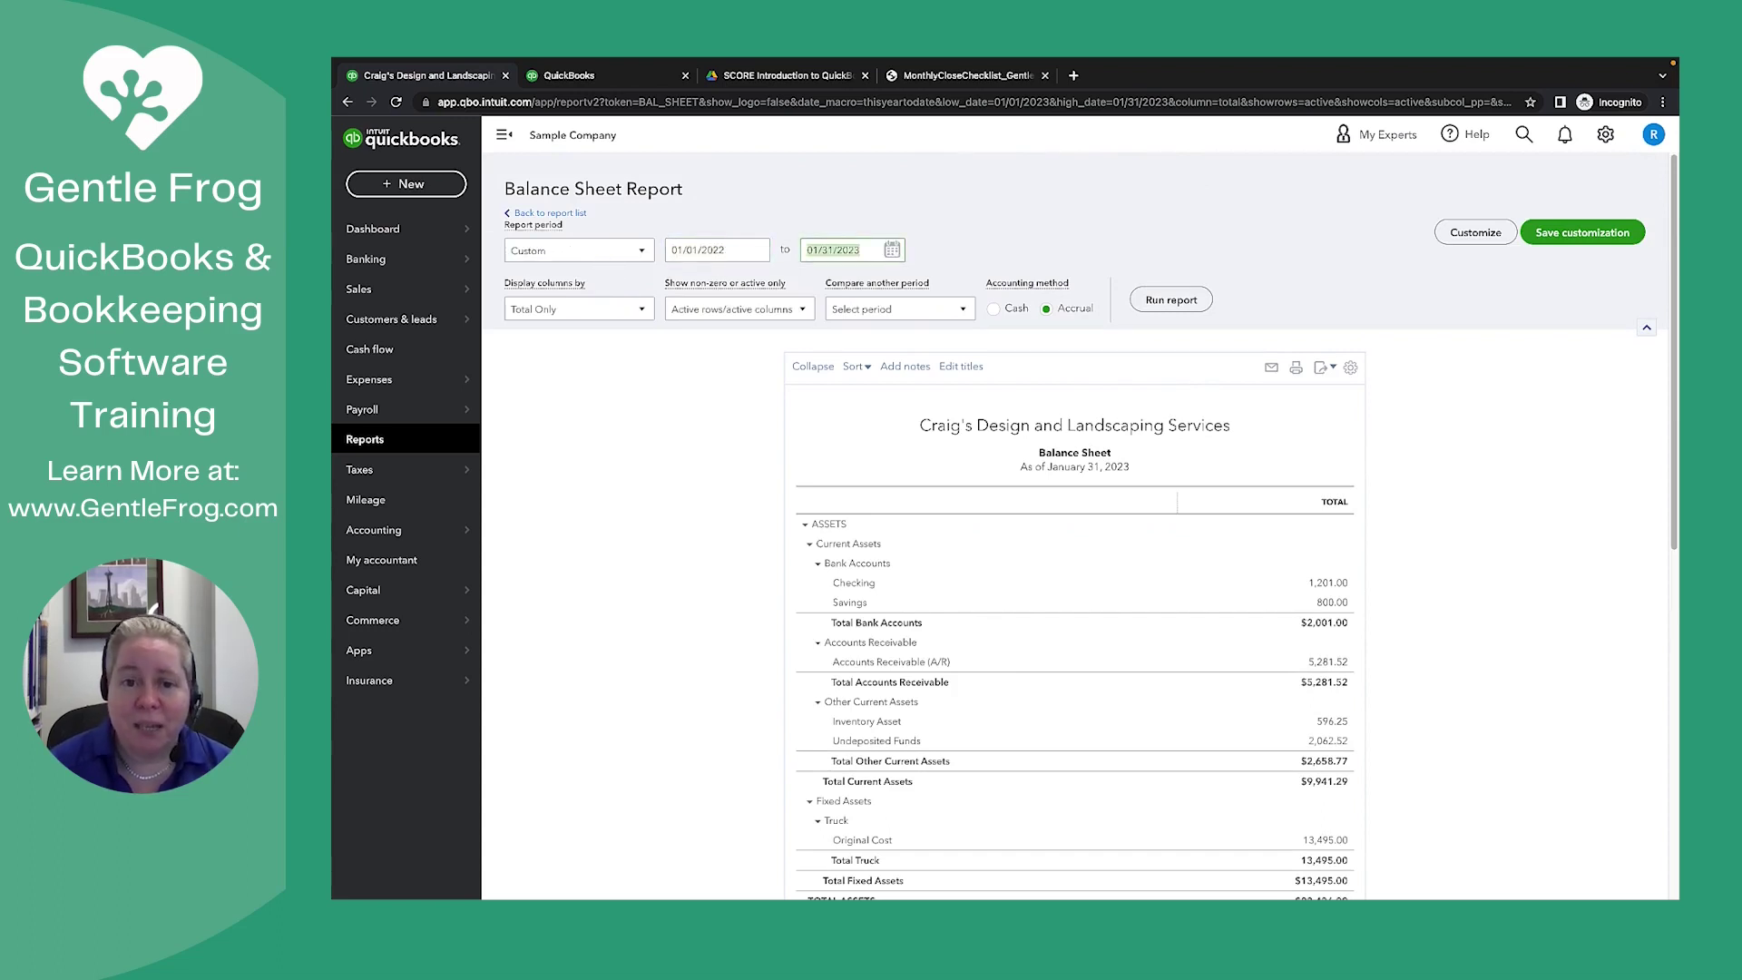
type("12/31/2022")
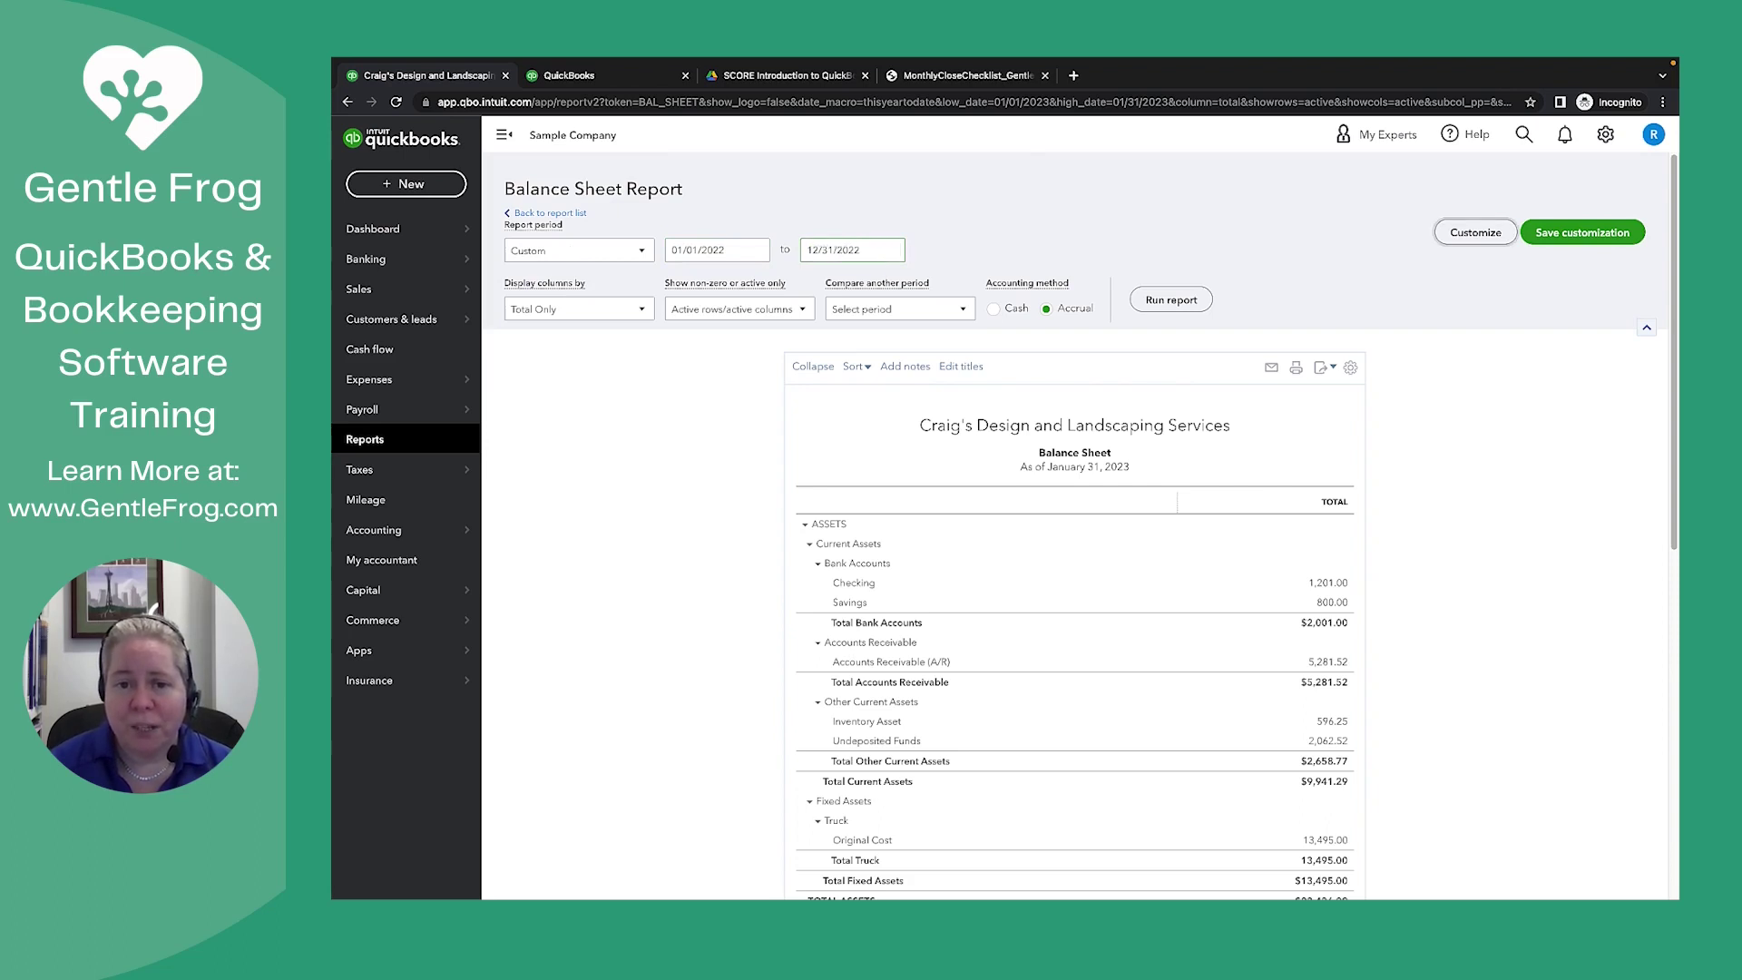
key("Tab")
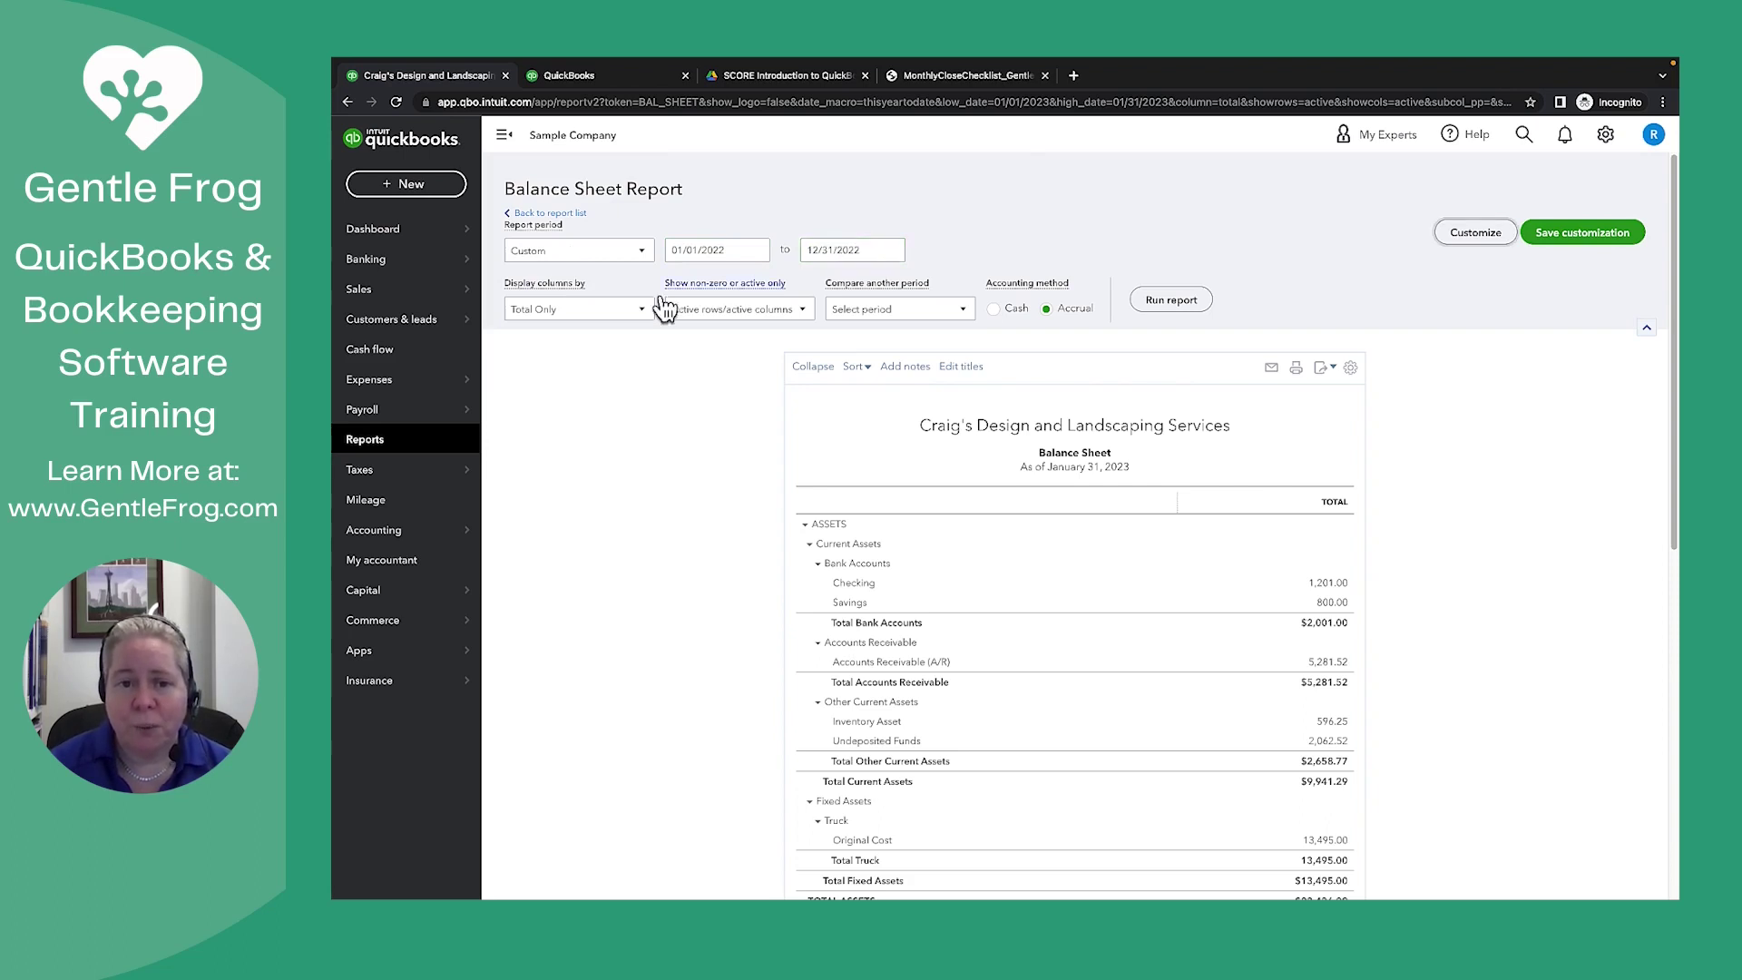
left_click(575, 316)
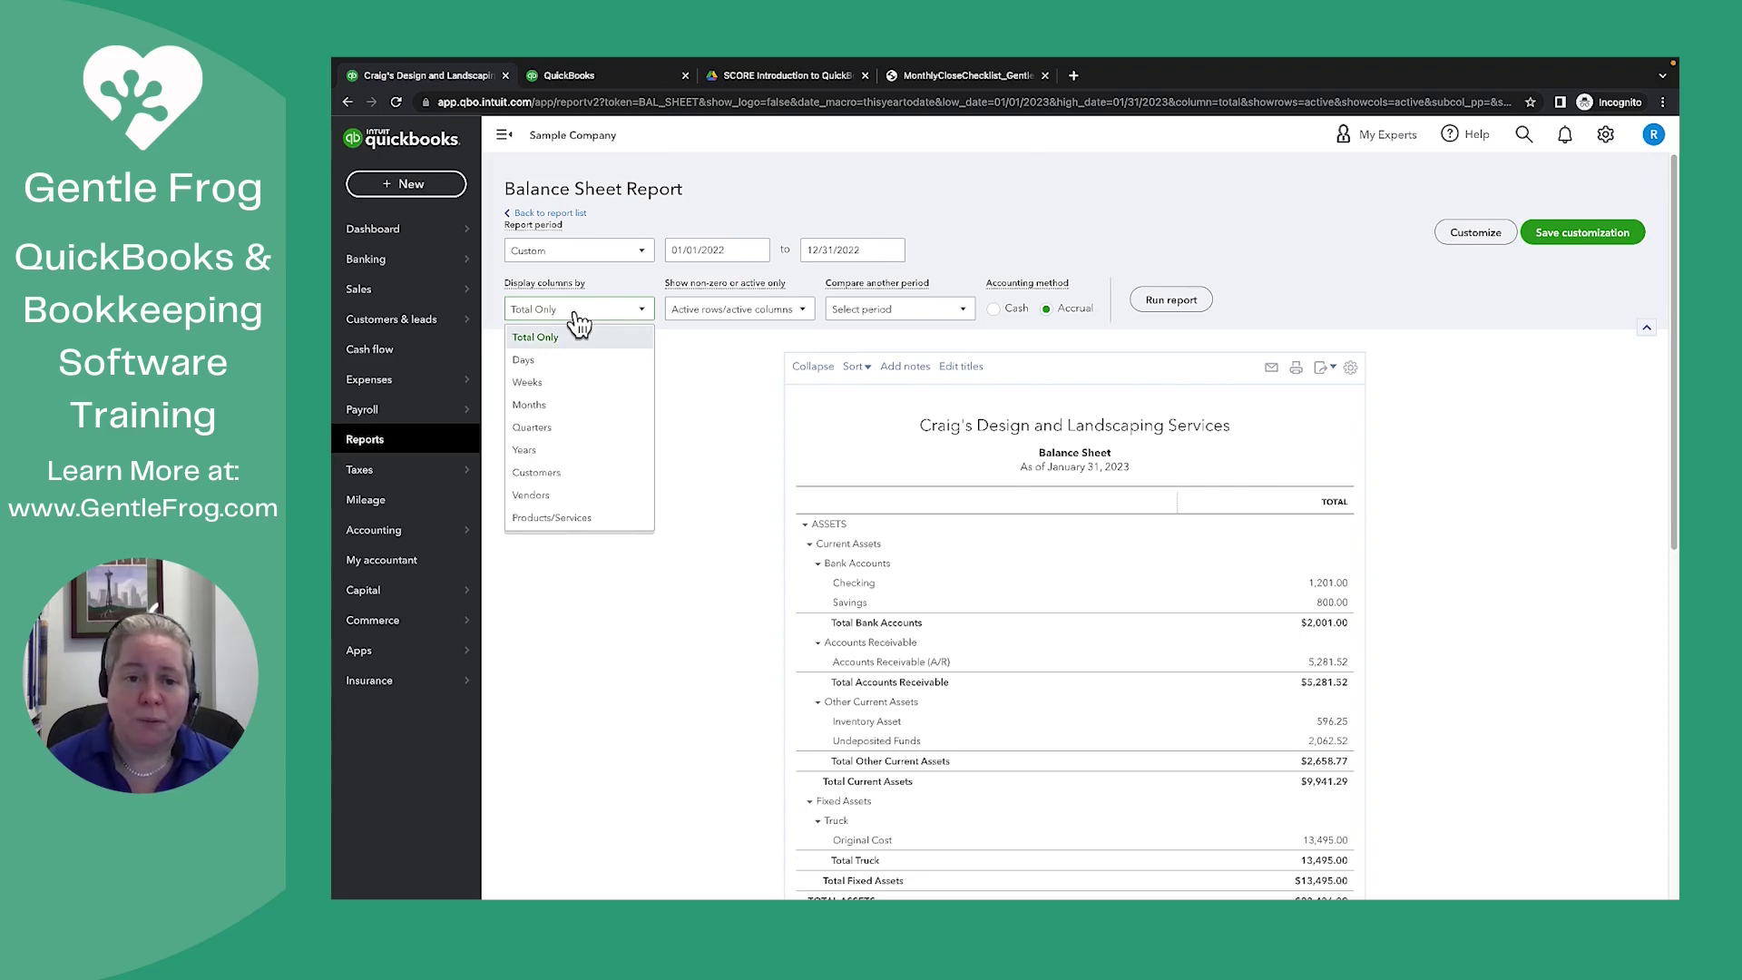
left_click(529, 405)
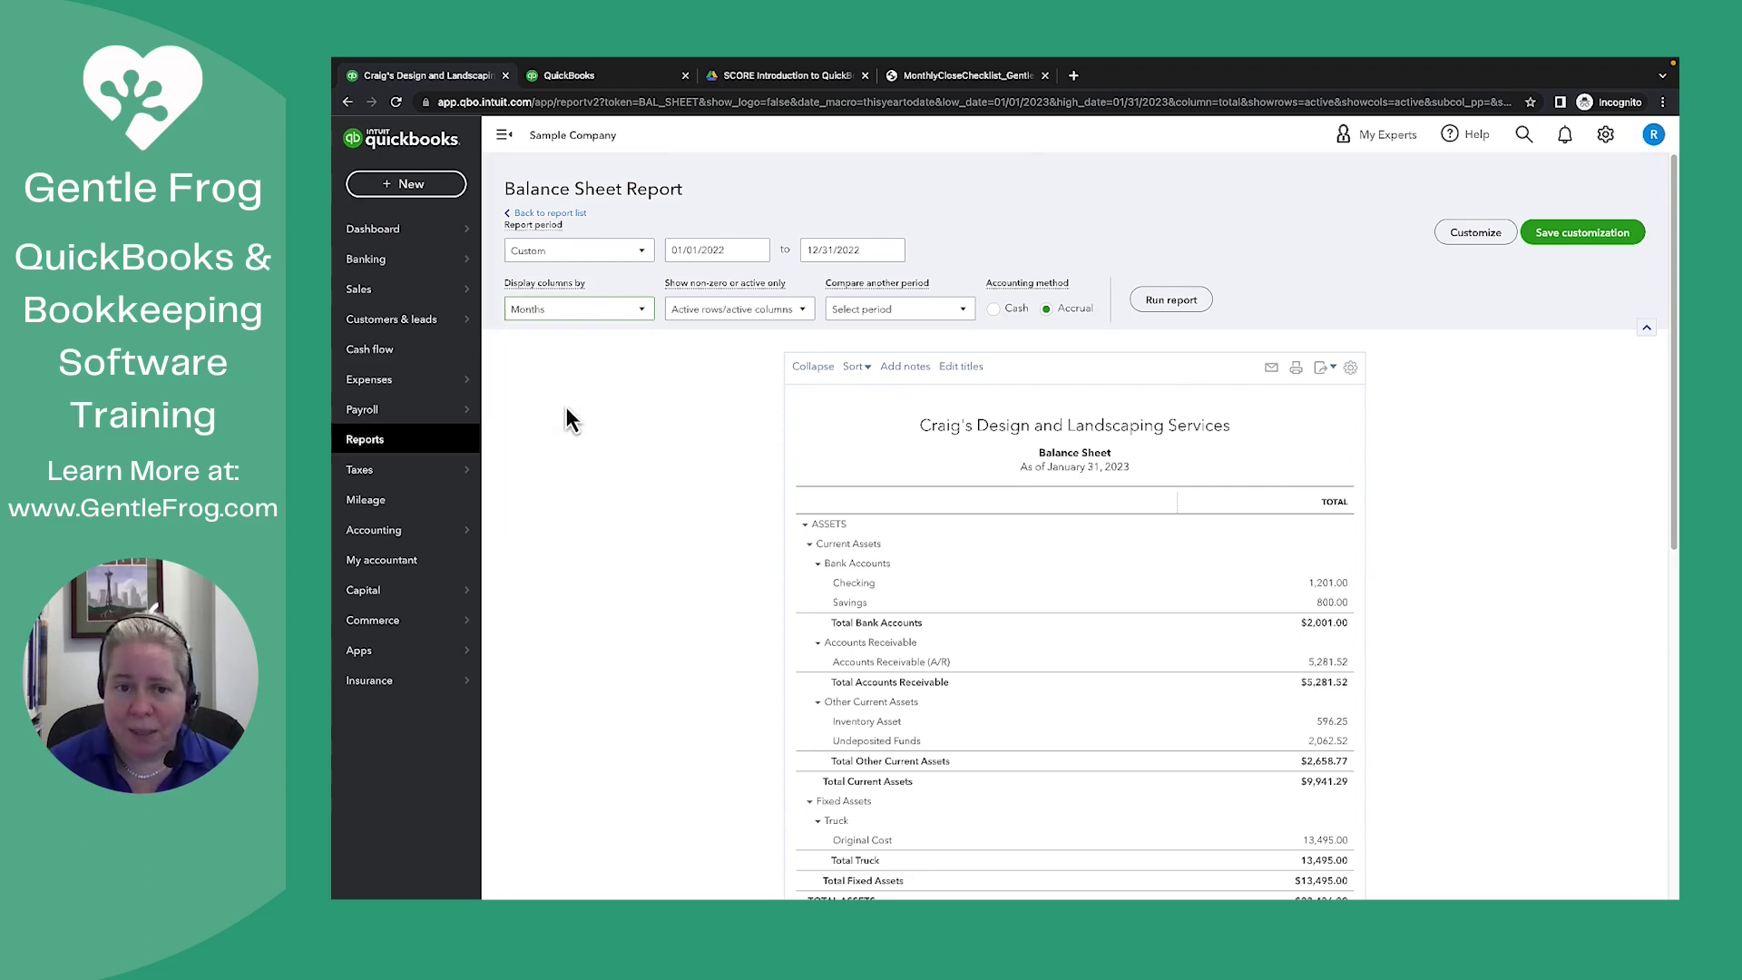
left_click(1174, 302)
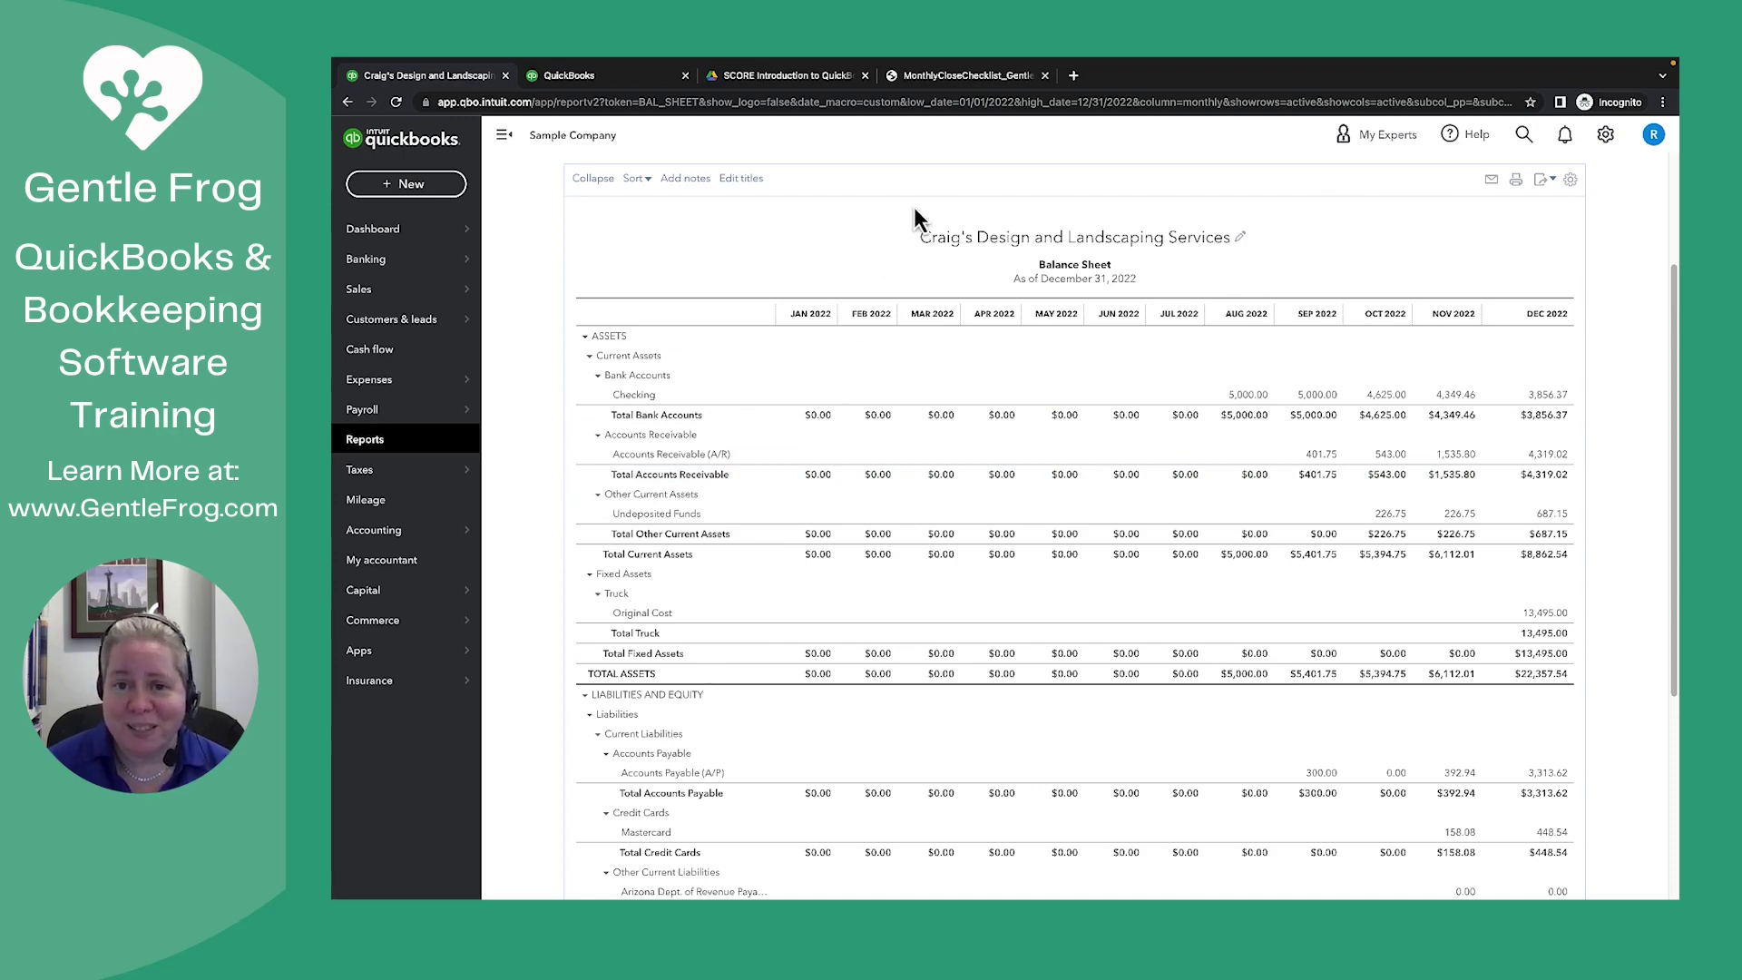
- Check the Balance Sheet section of the monthly close checklist, and duplicate the balance sheet's browser tab
left_click(949, 76)
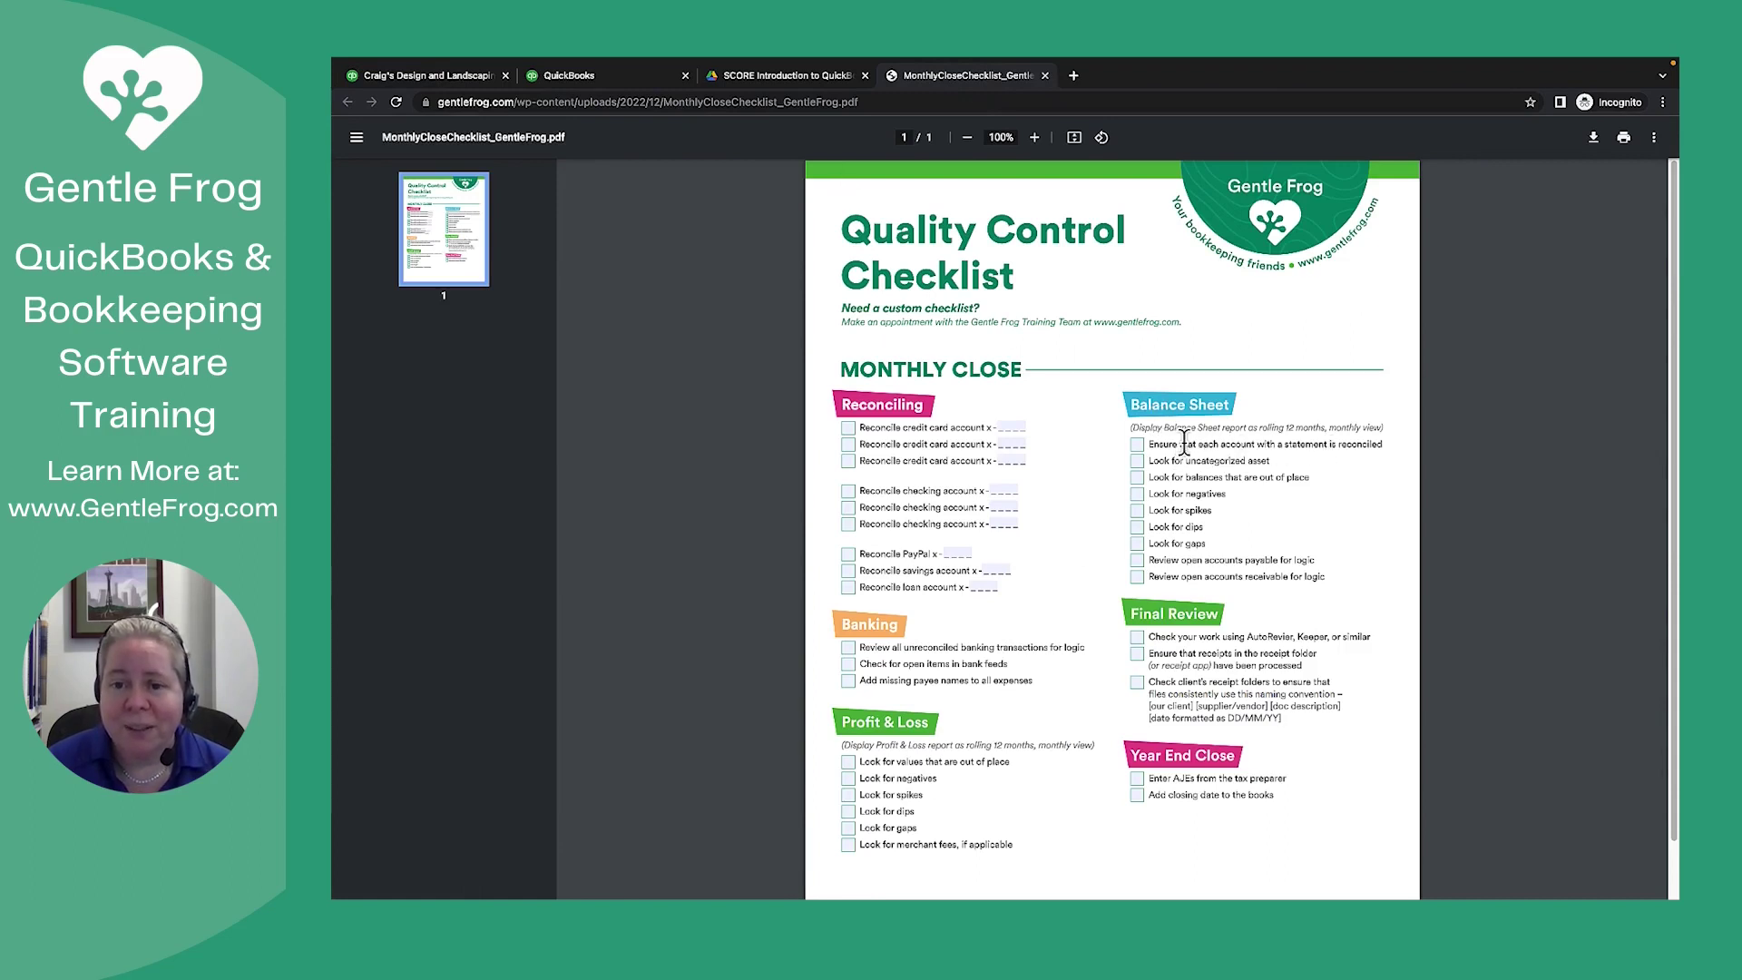
left_click(461, 79)
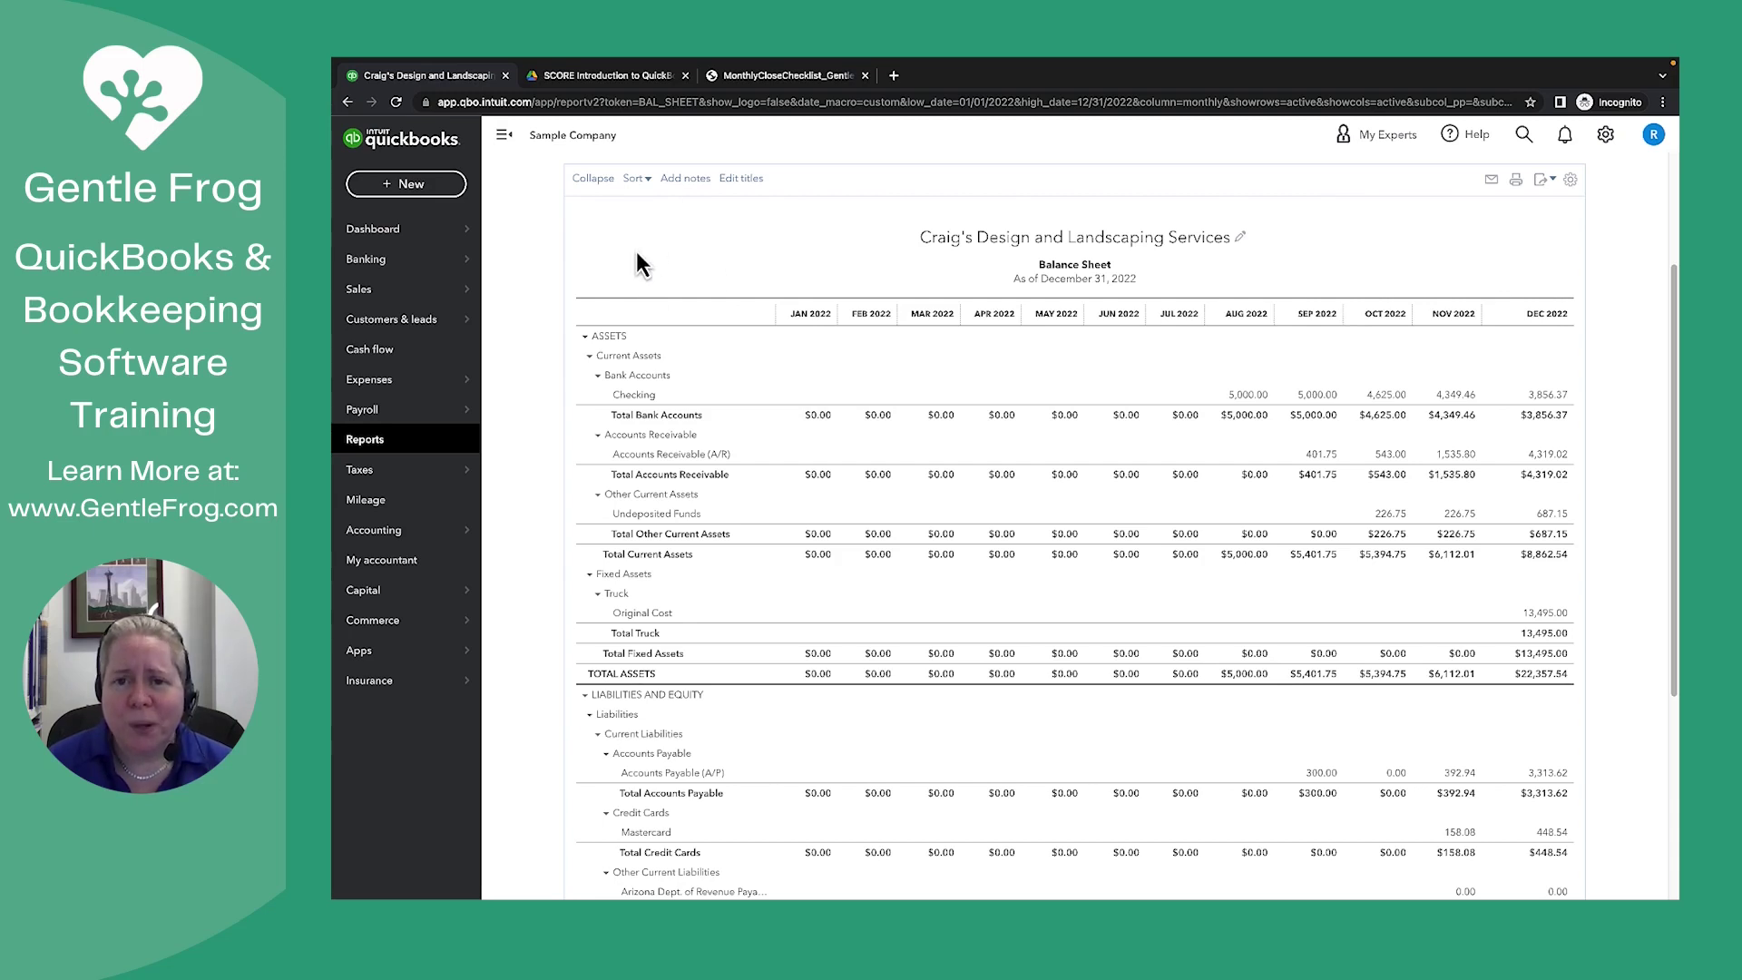
right_click(423, 80)
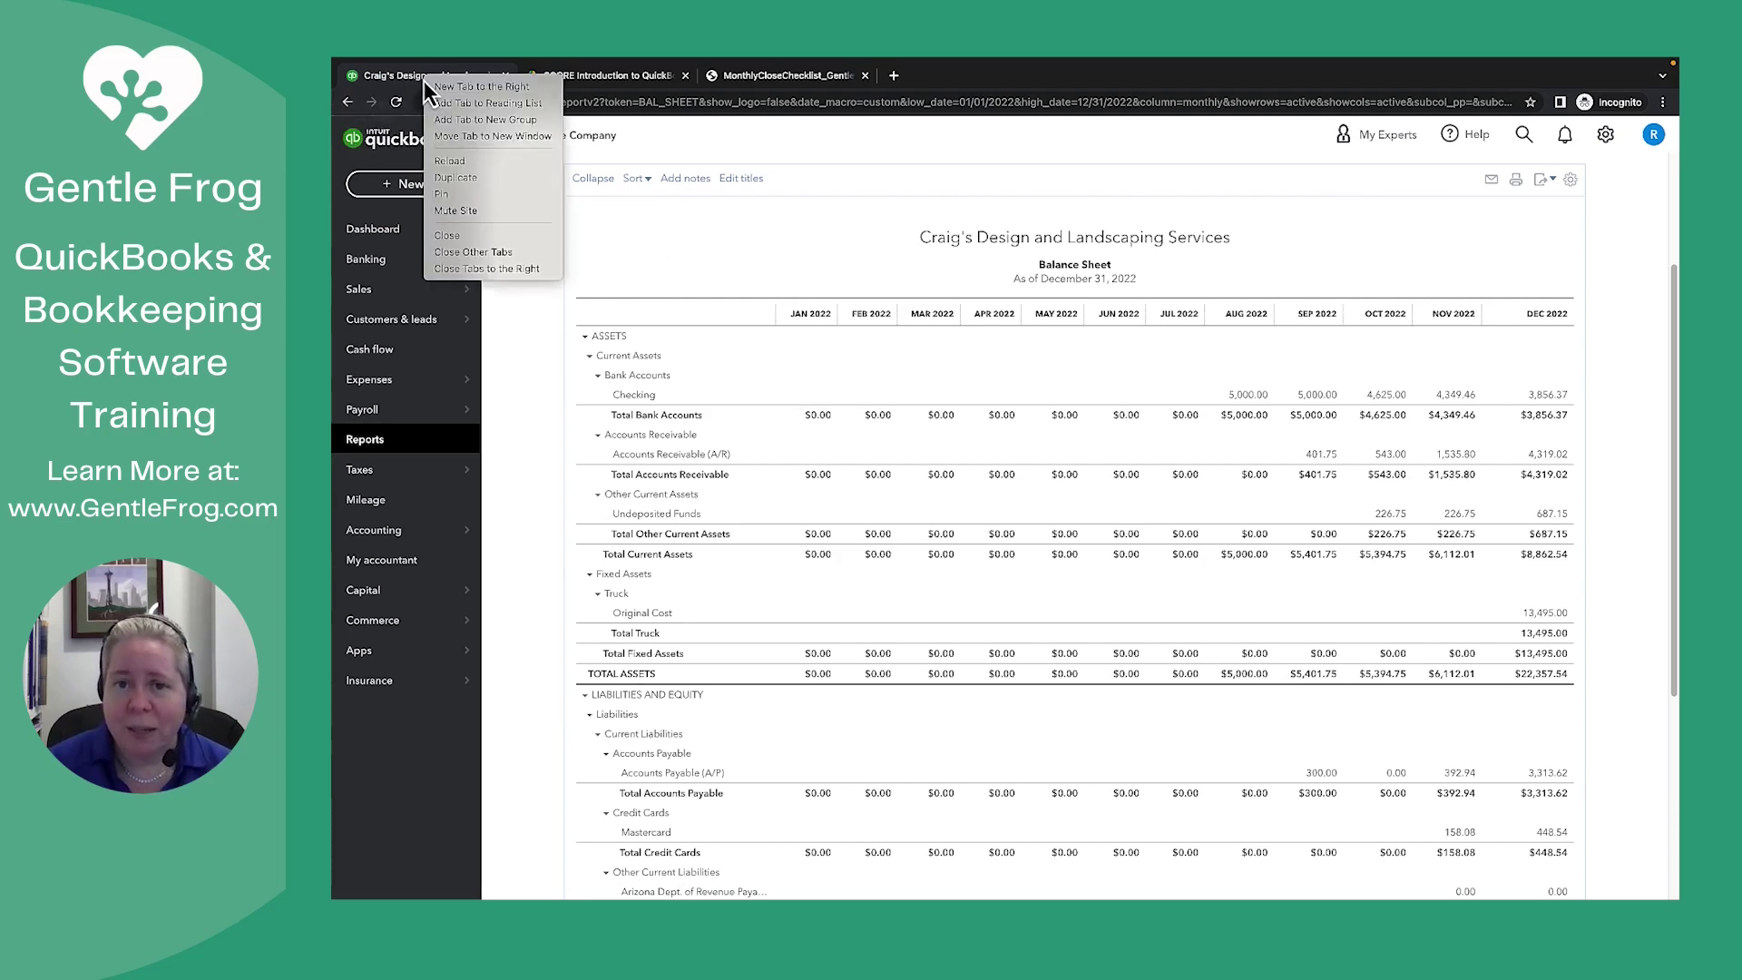
left_click(460, 178)
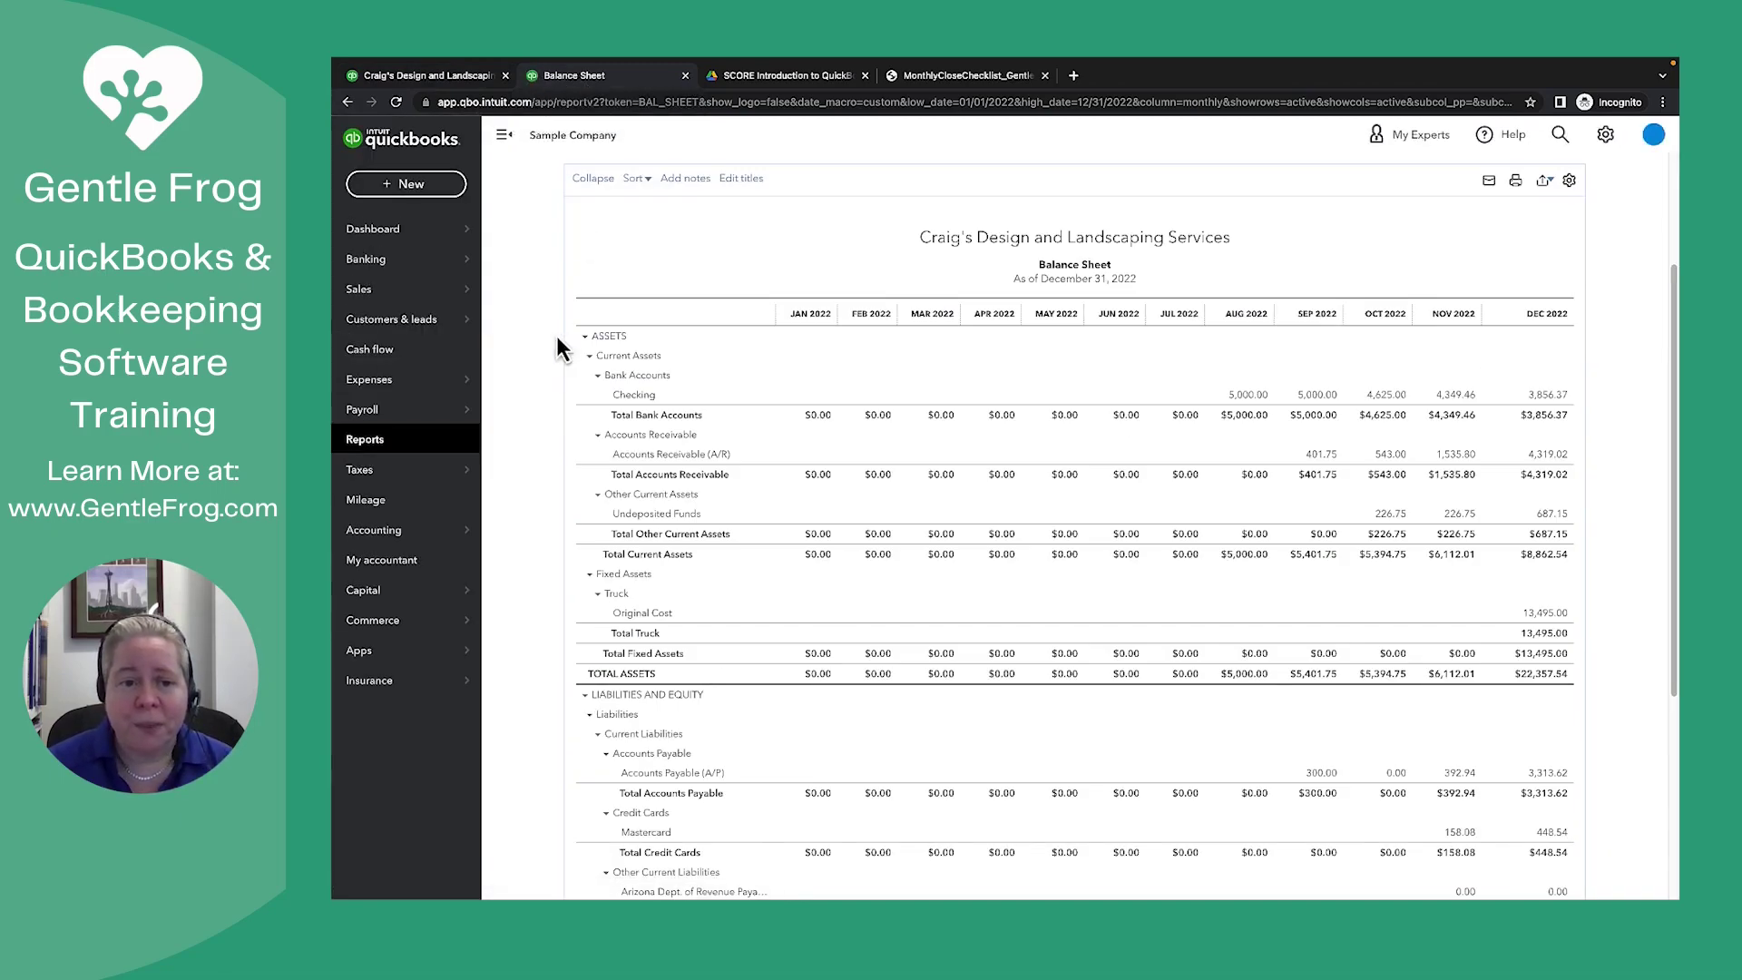
- Open the reconciliation summary in the duplicated tab to check each account's last reconciled statement
mouse_move(422, 540)
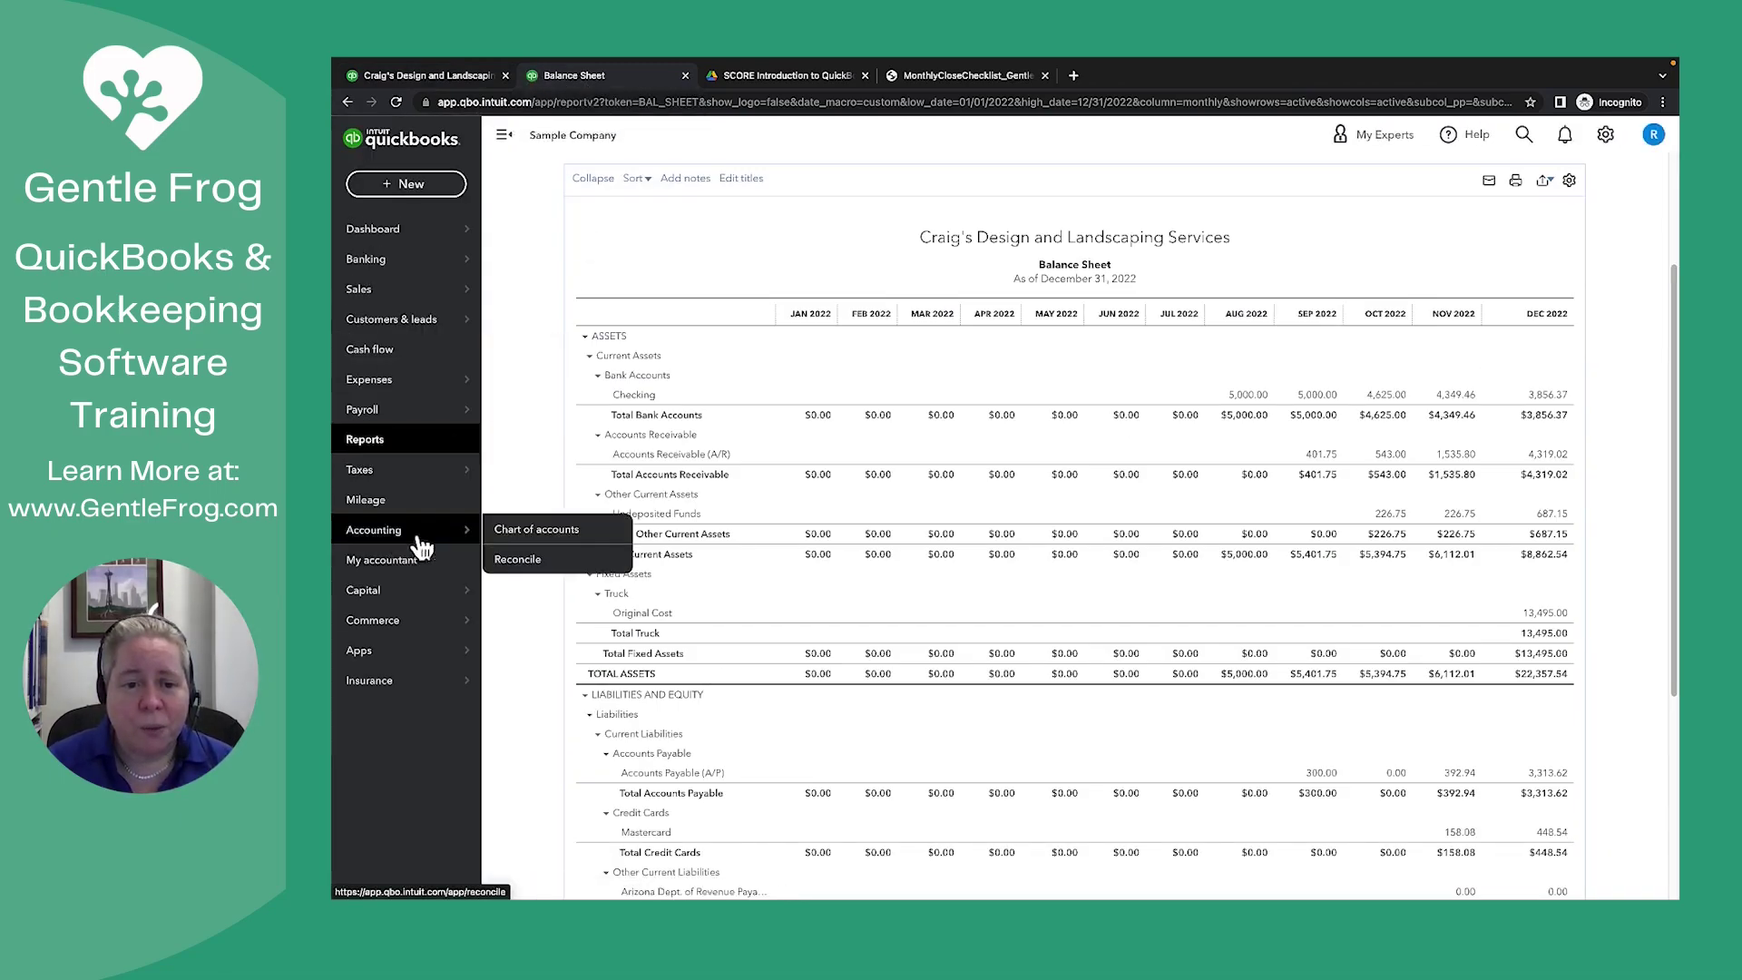
left_click(520, 564)
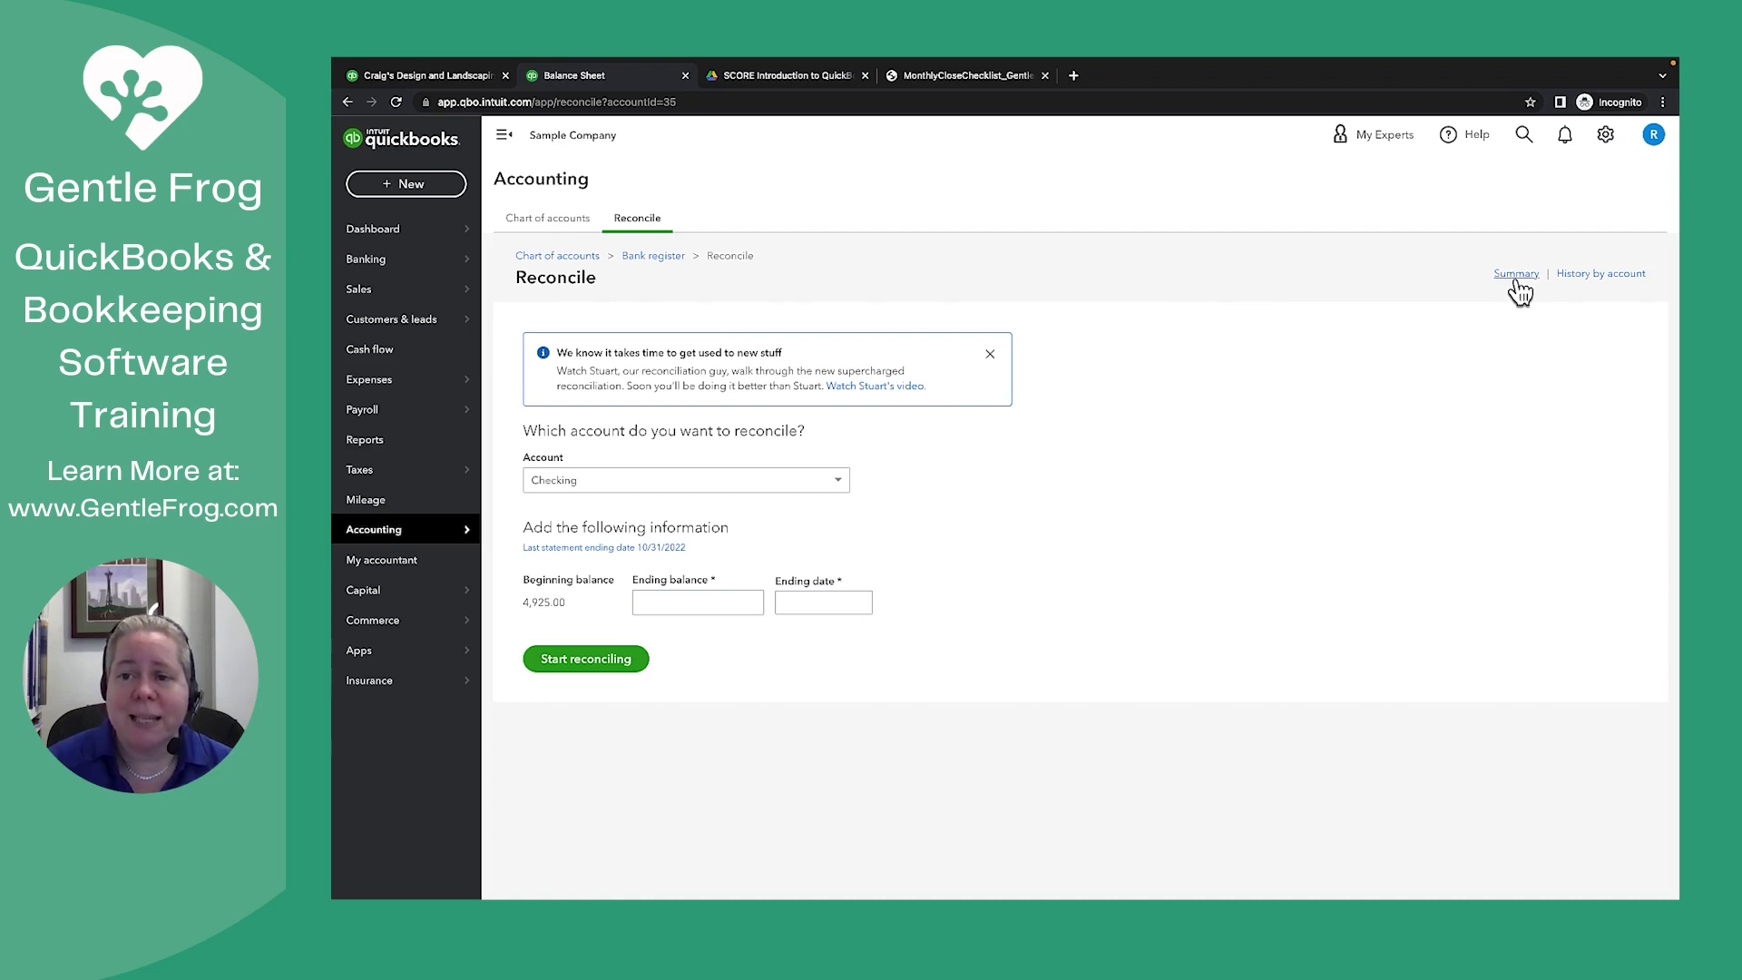
left_click(1516, 274)
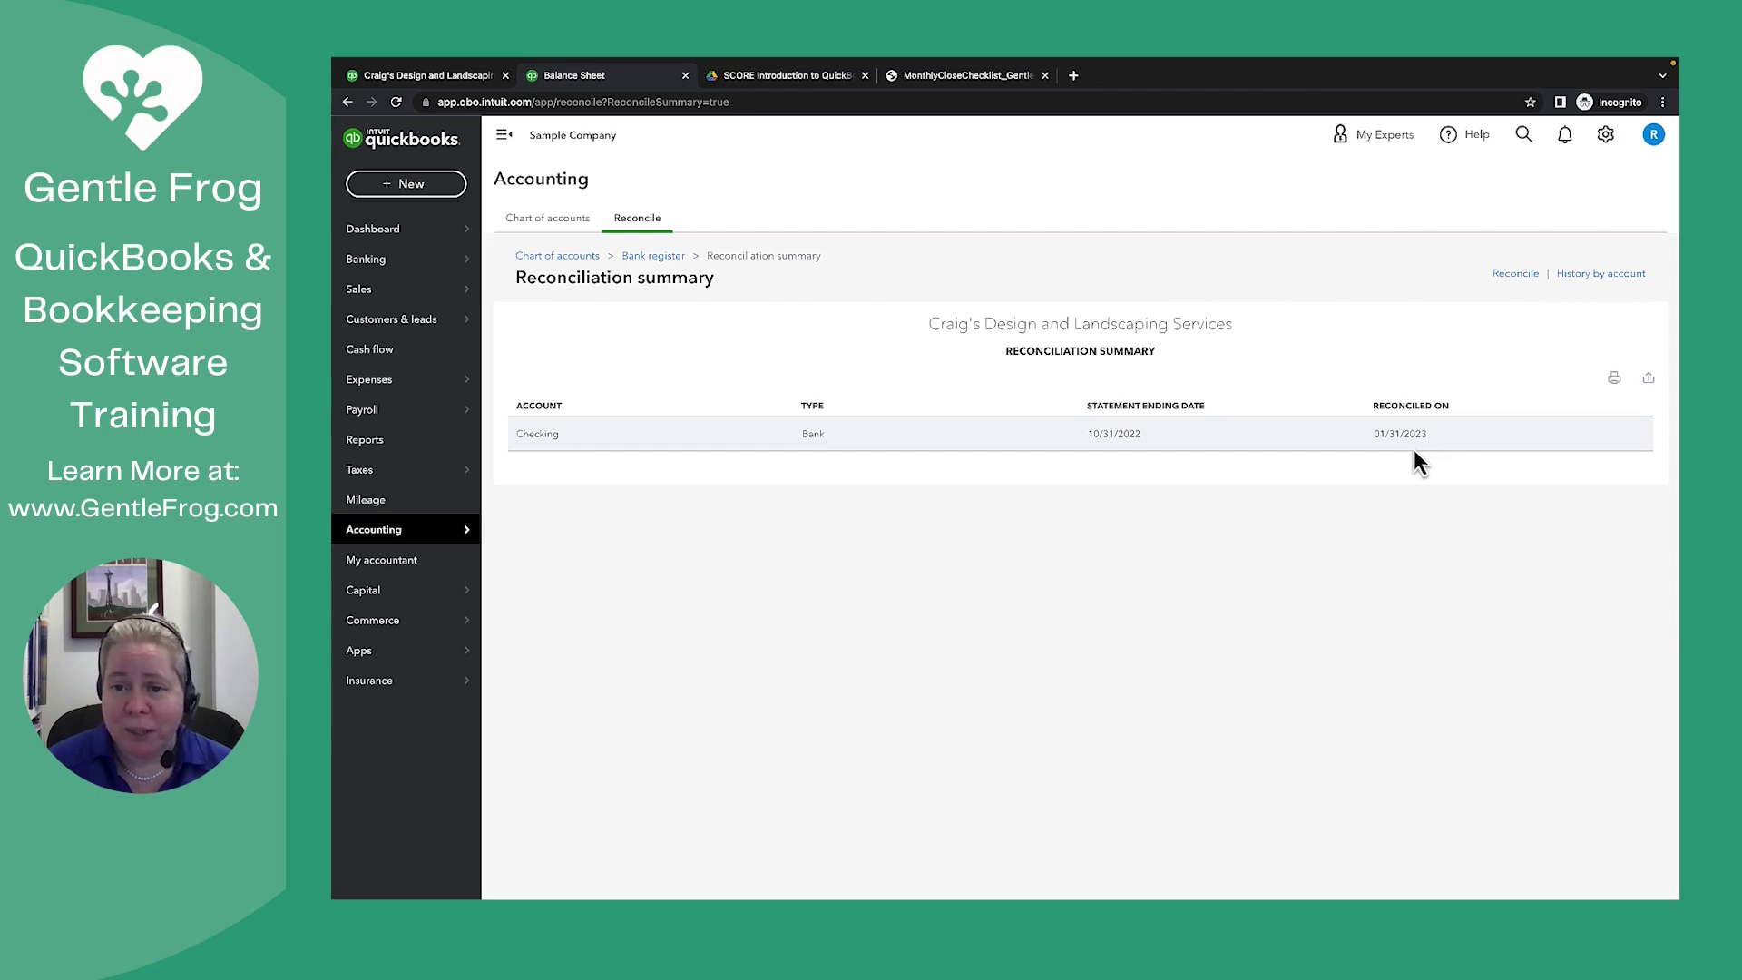
- Review the bank feeds of the Checking, Savings and Mastercard accounts for transactions awaiting review
left_click(936, 77)
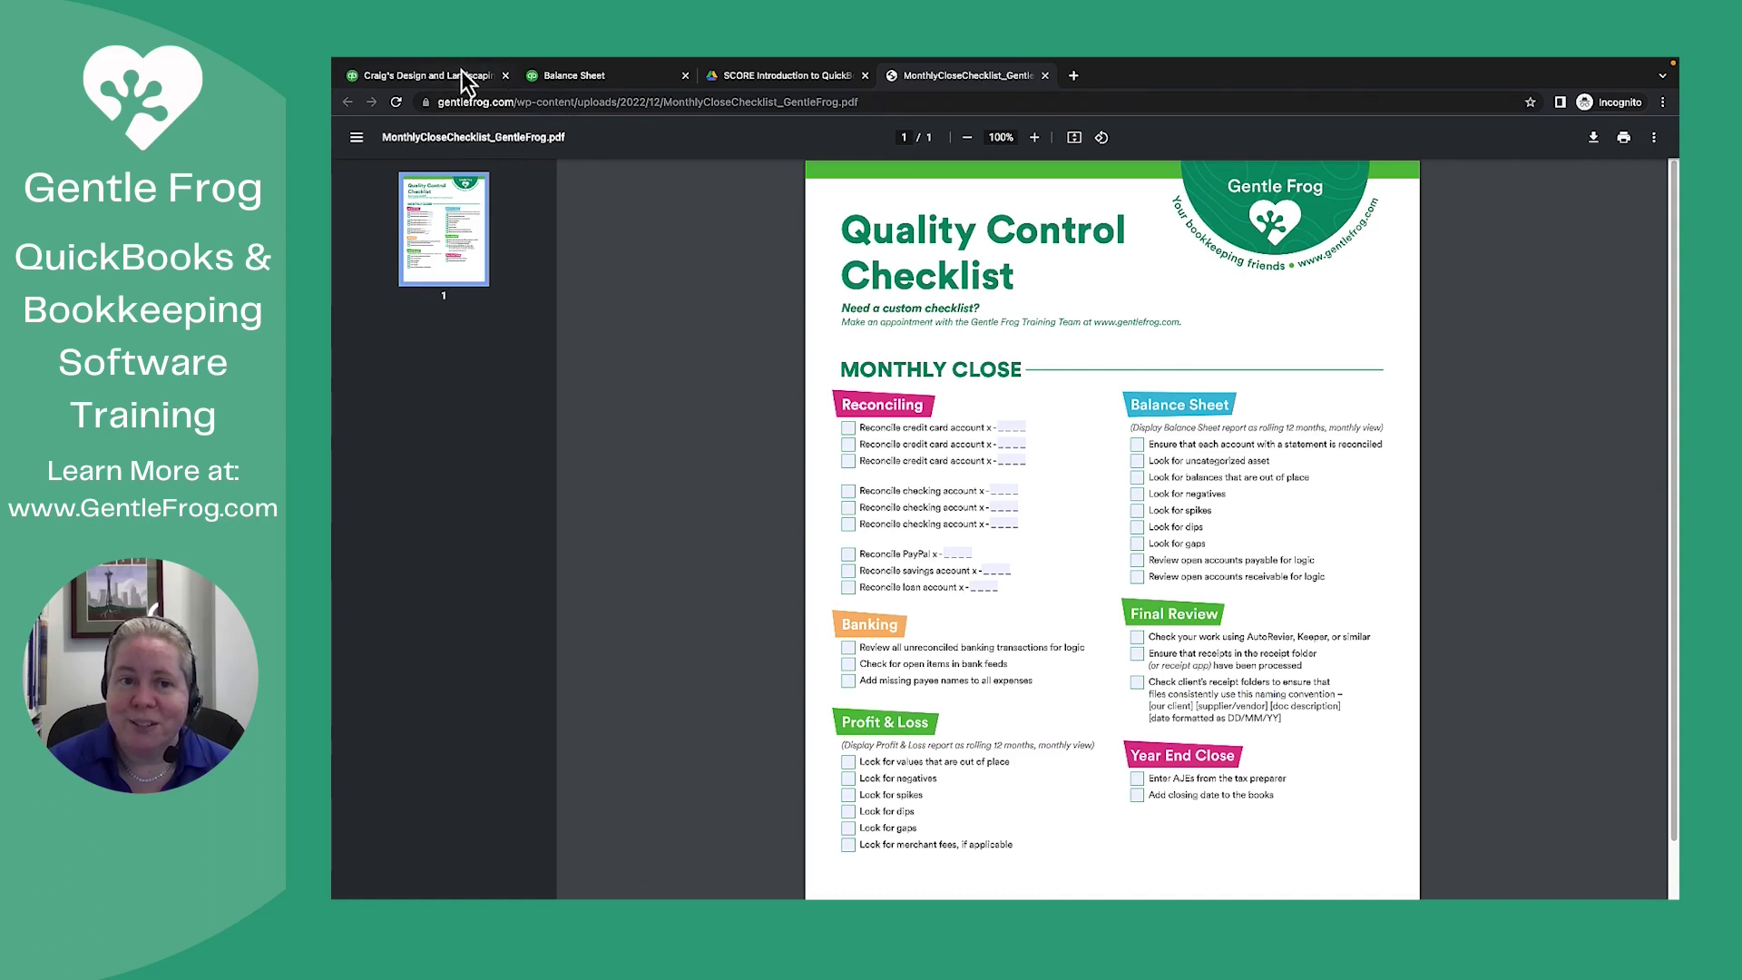
left_click(564, 77)
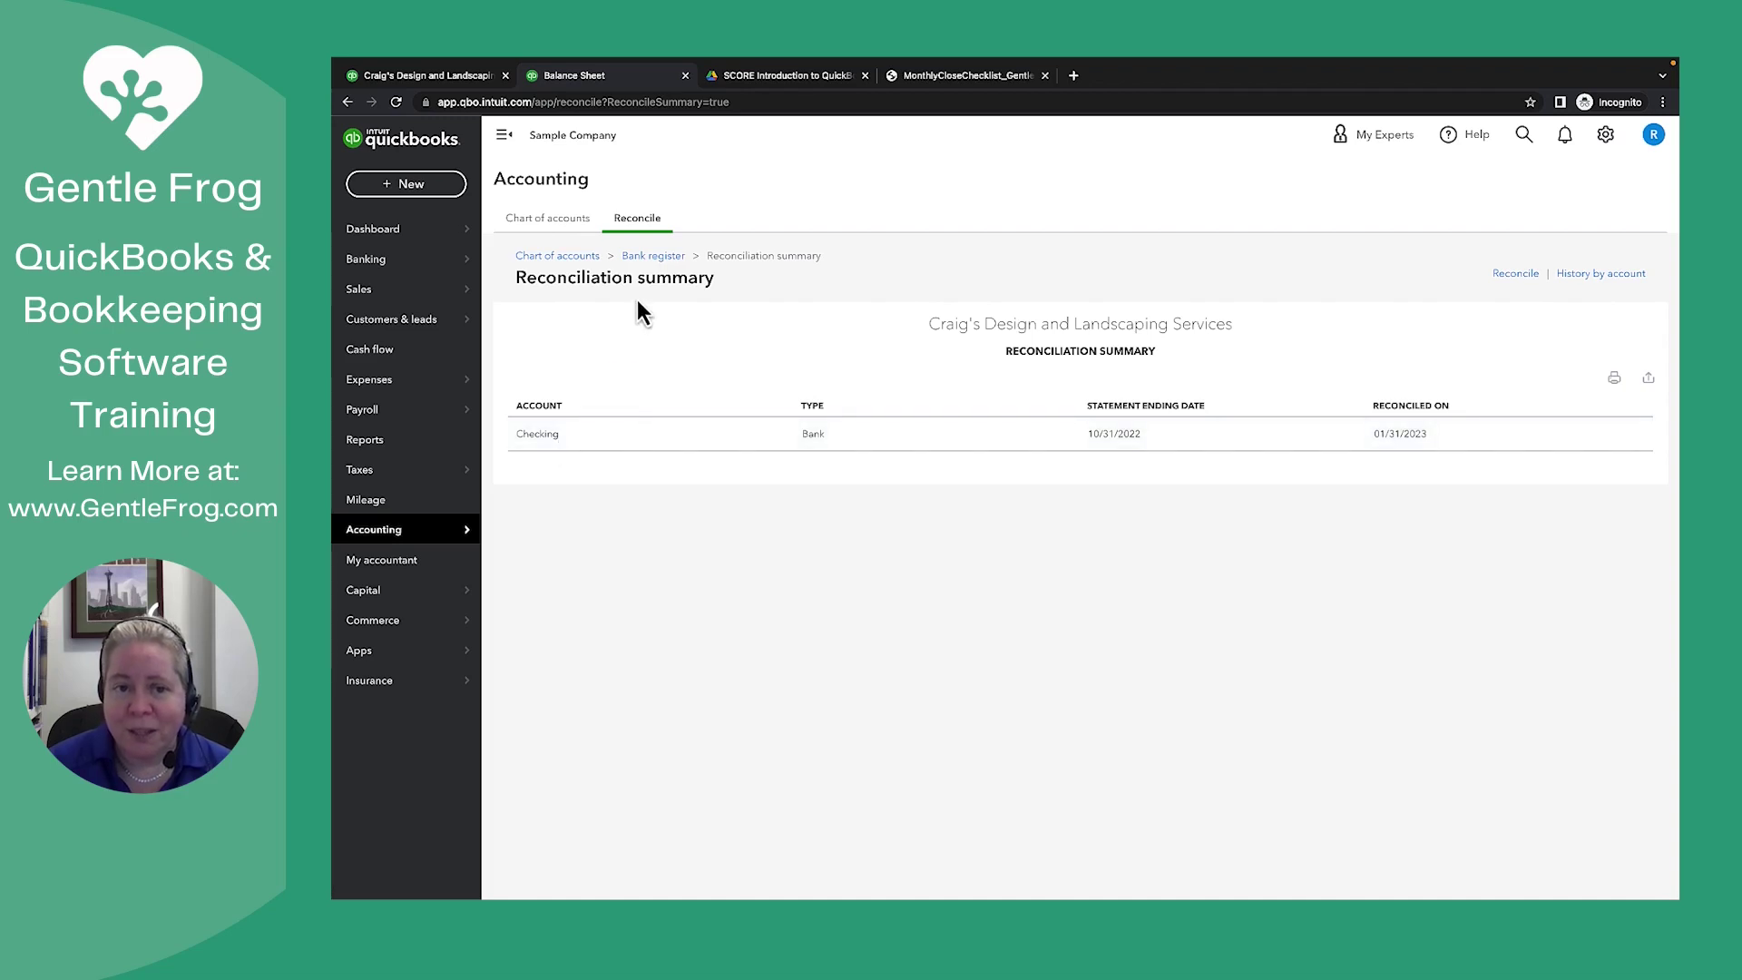
left_click(393, 261)
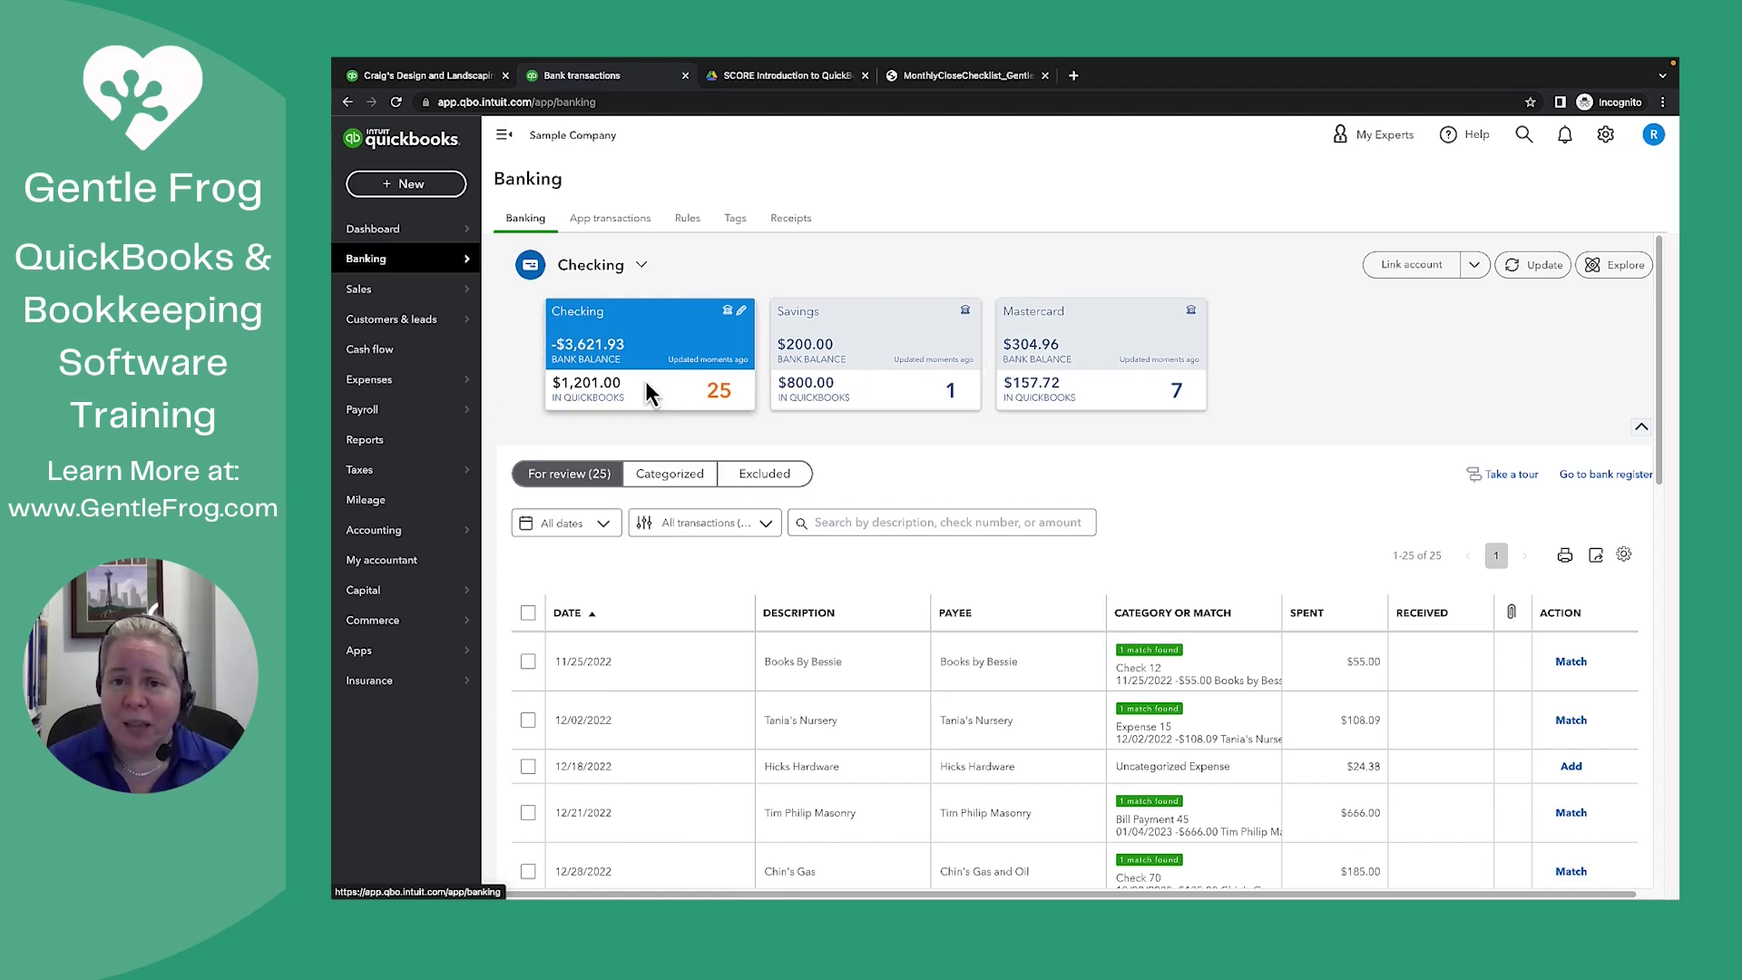
left_click(858, 377)
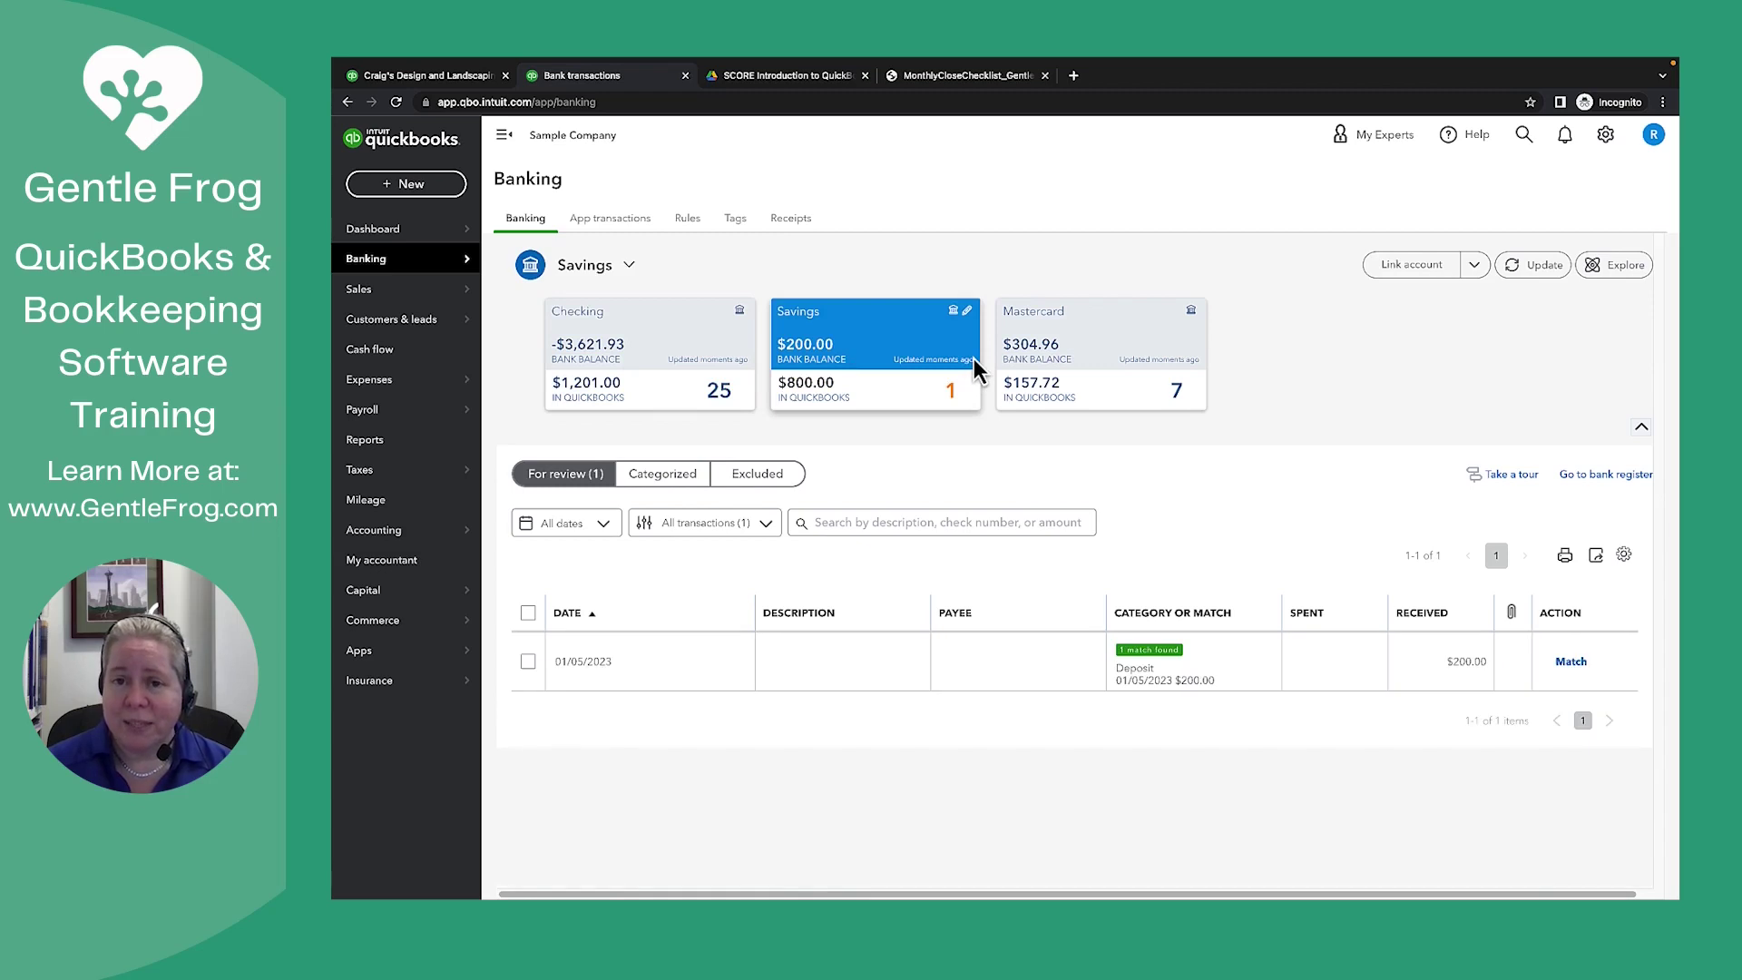
left_click(1108, 346)
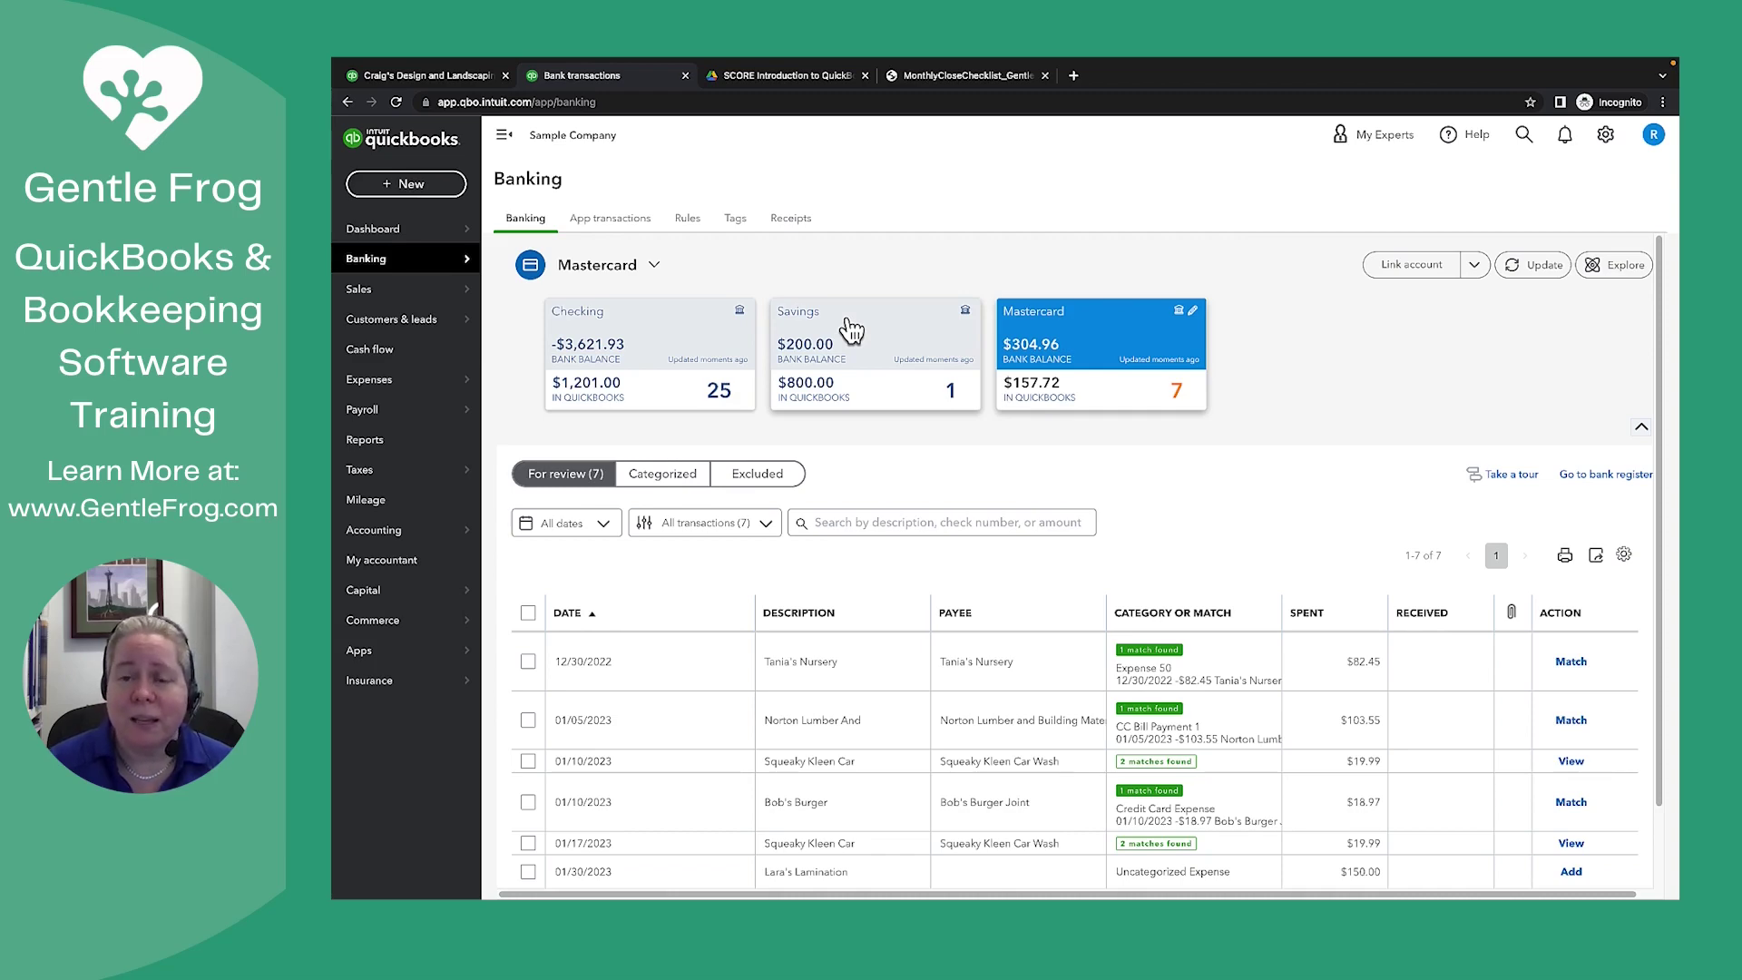
- Read the checklist item about uncategorized assets and look for that account on the balance sheet
left_click(949, 83)
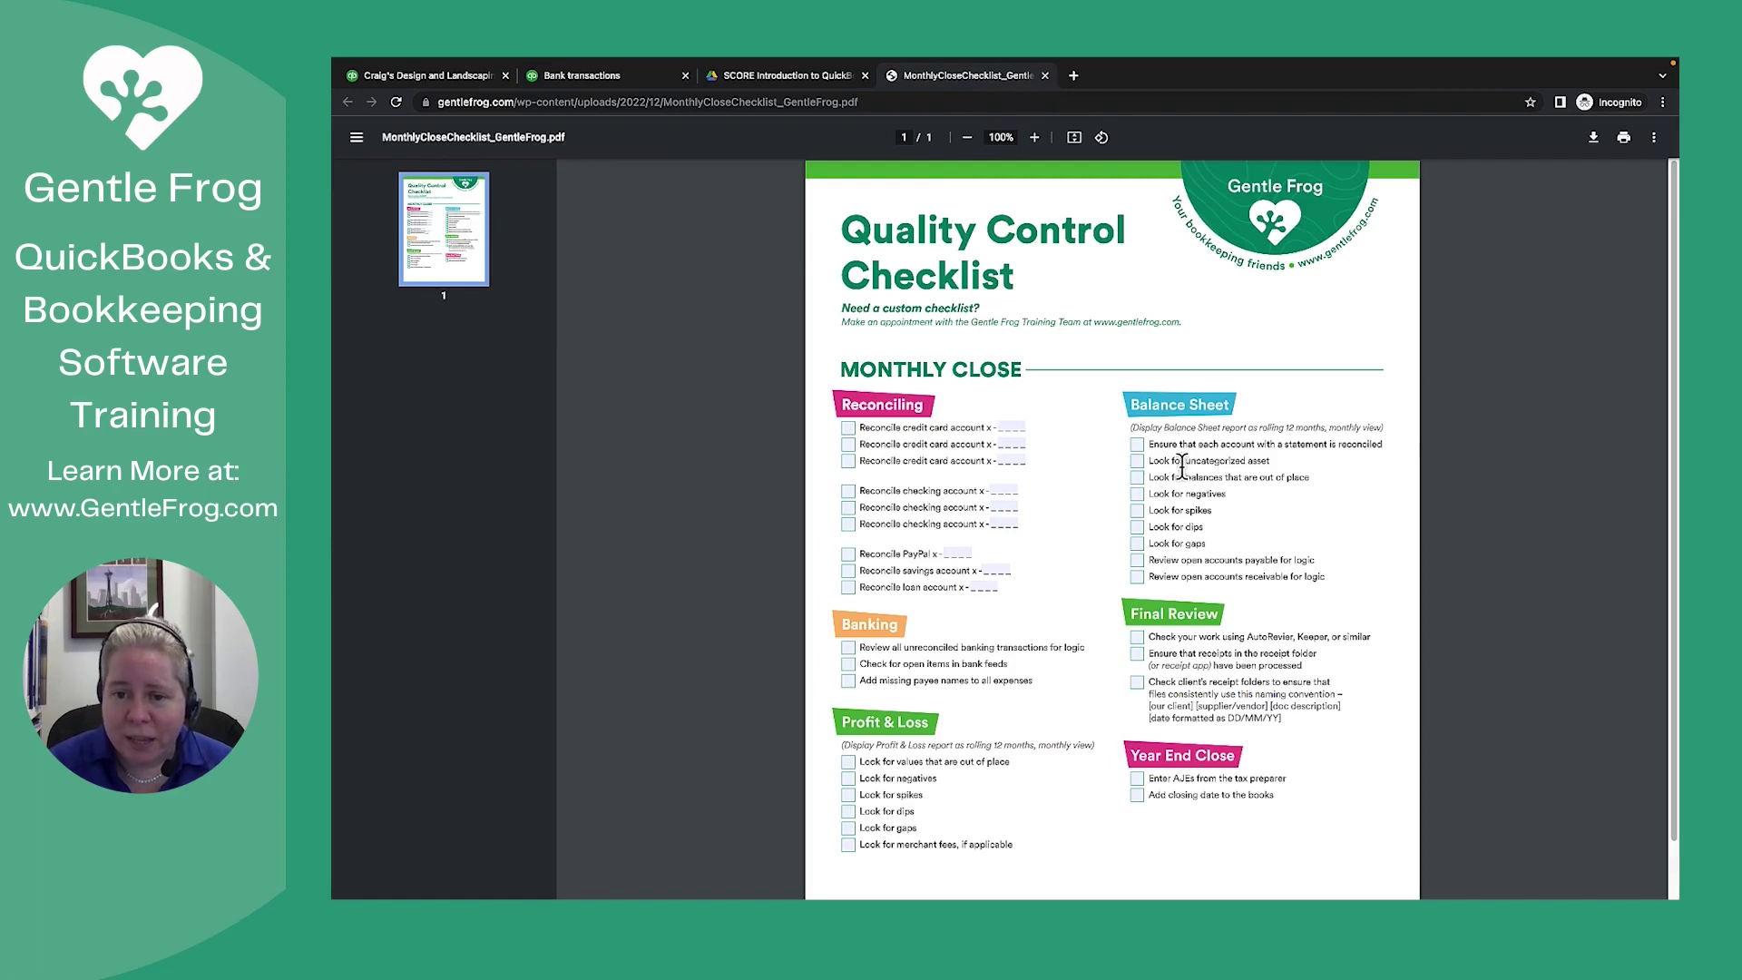
left_click_drag(1169, 462, 1285, 463)
left_click(1285, 463)
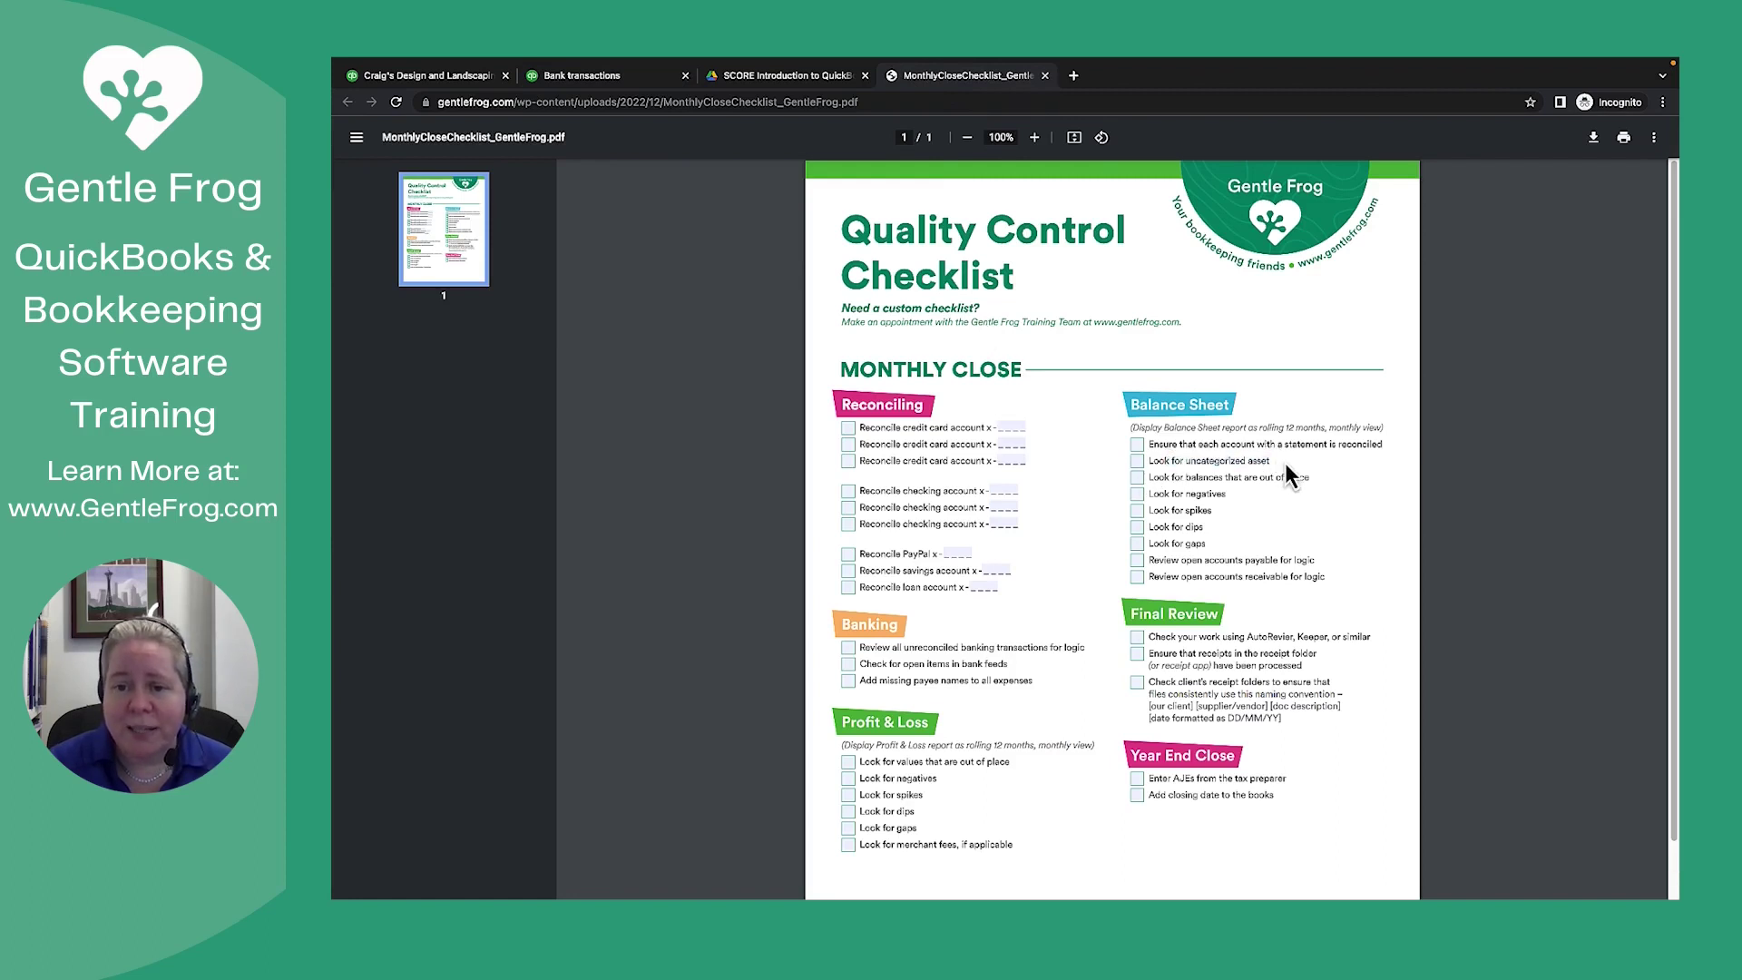
left_click(447, 78)
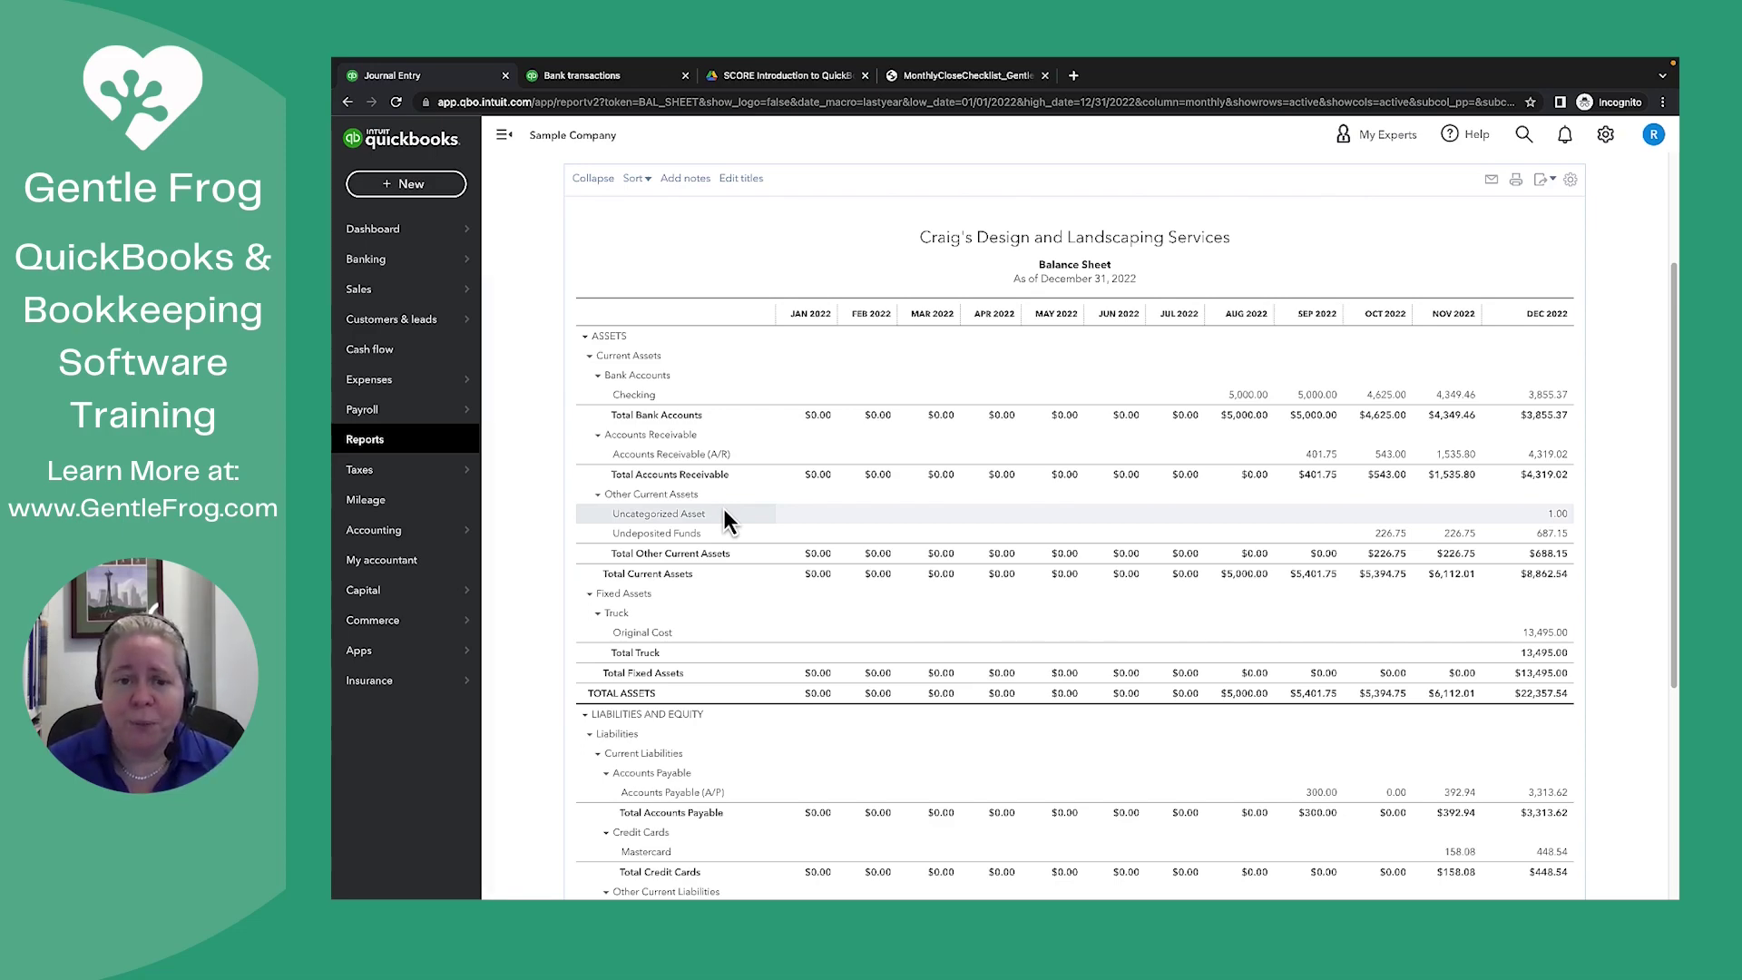
- Add the 12/18/2022 Hicks Hardware transaction from the Checking bank feed to Uncategorized Asset
key("ctrl+Tab")
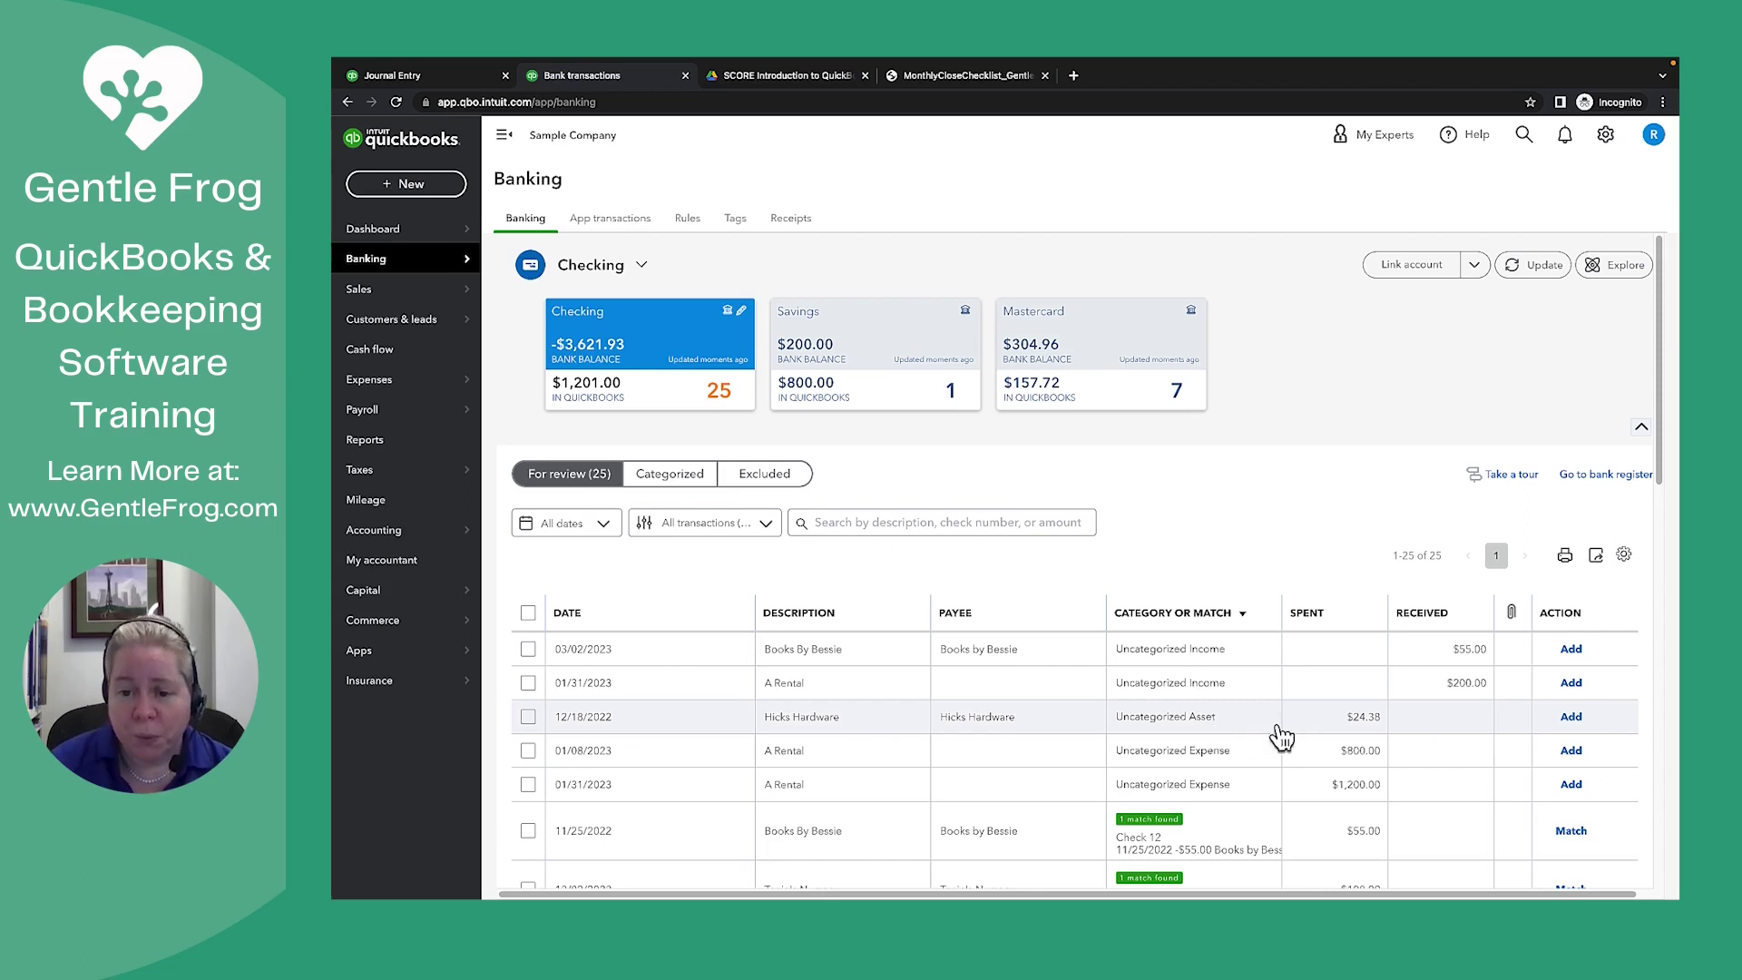
left_click(1570, 717)
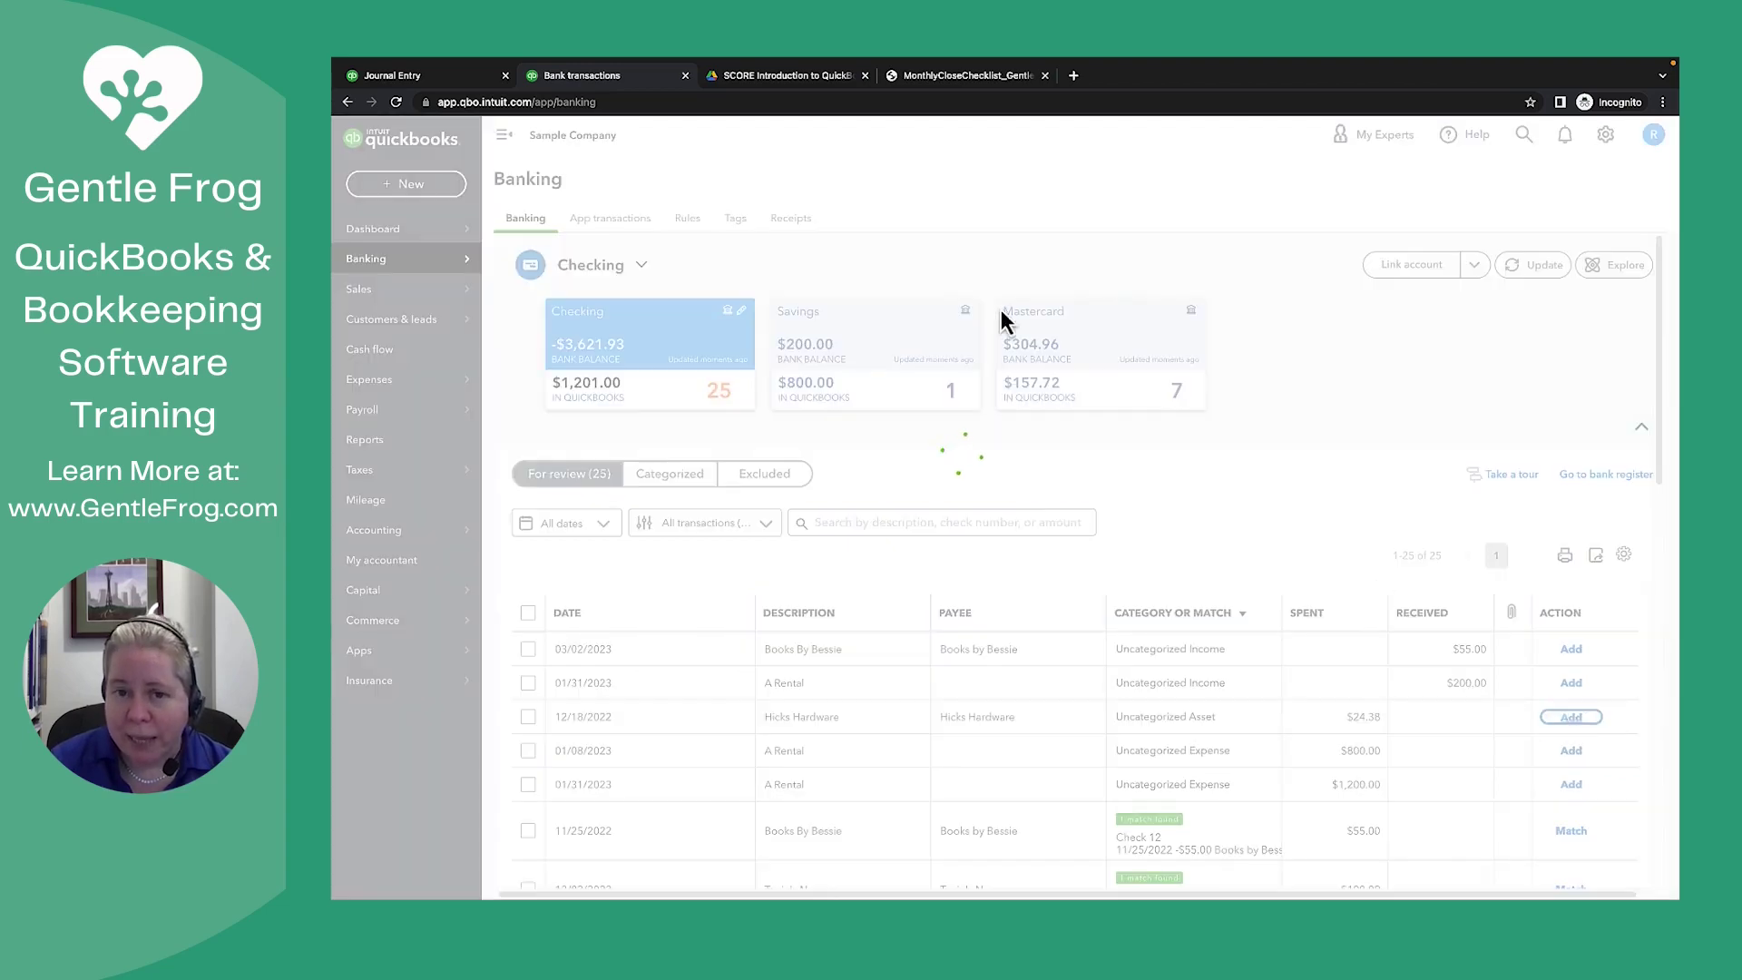
- Rerun the monthly balance sheet with the report period set to All Dates
left_click(444, 71)
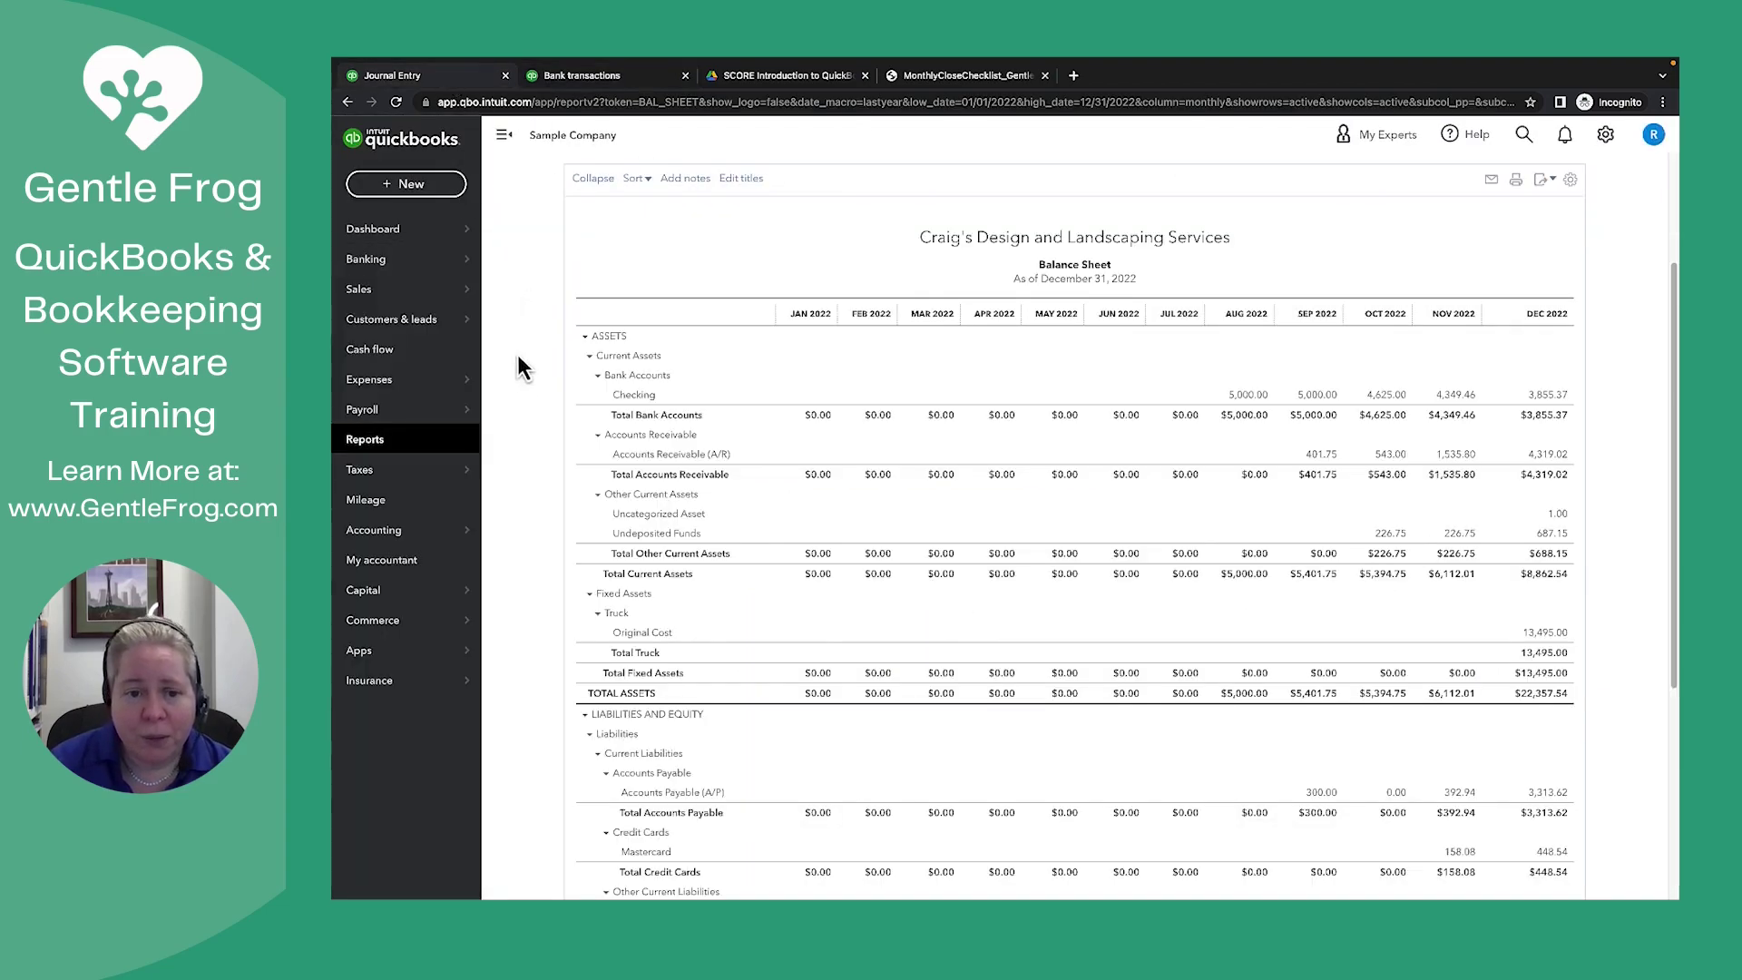
left_click(581, 252)
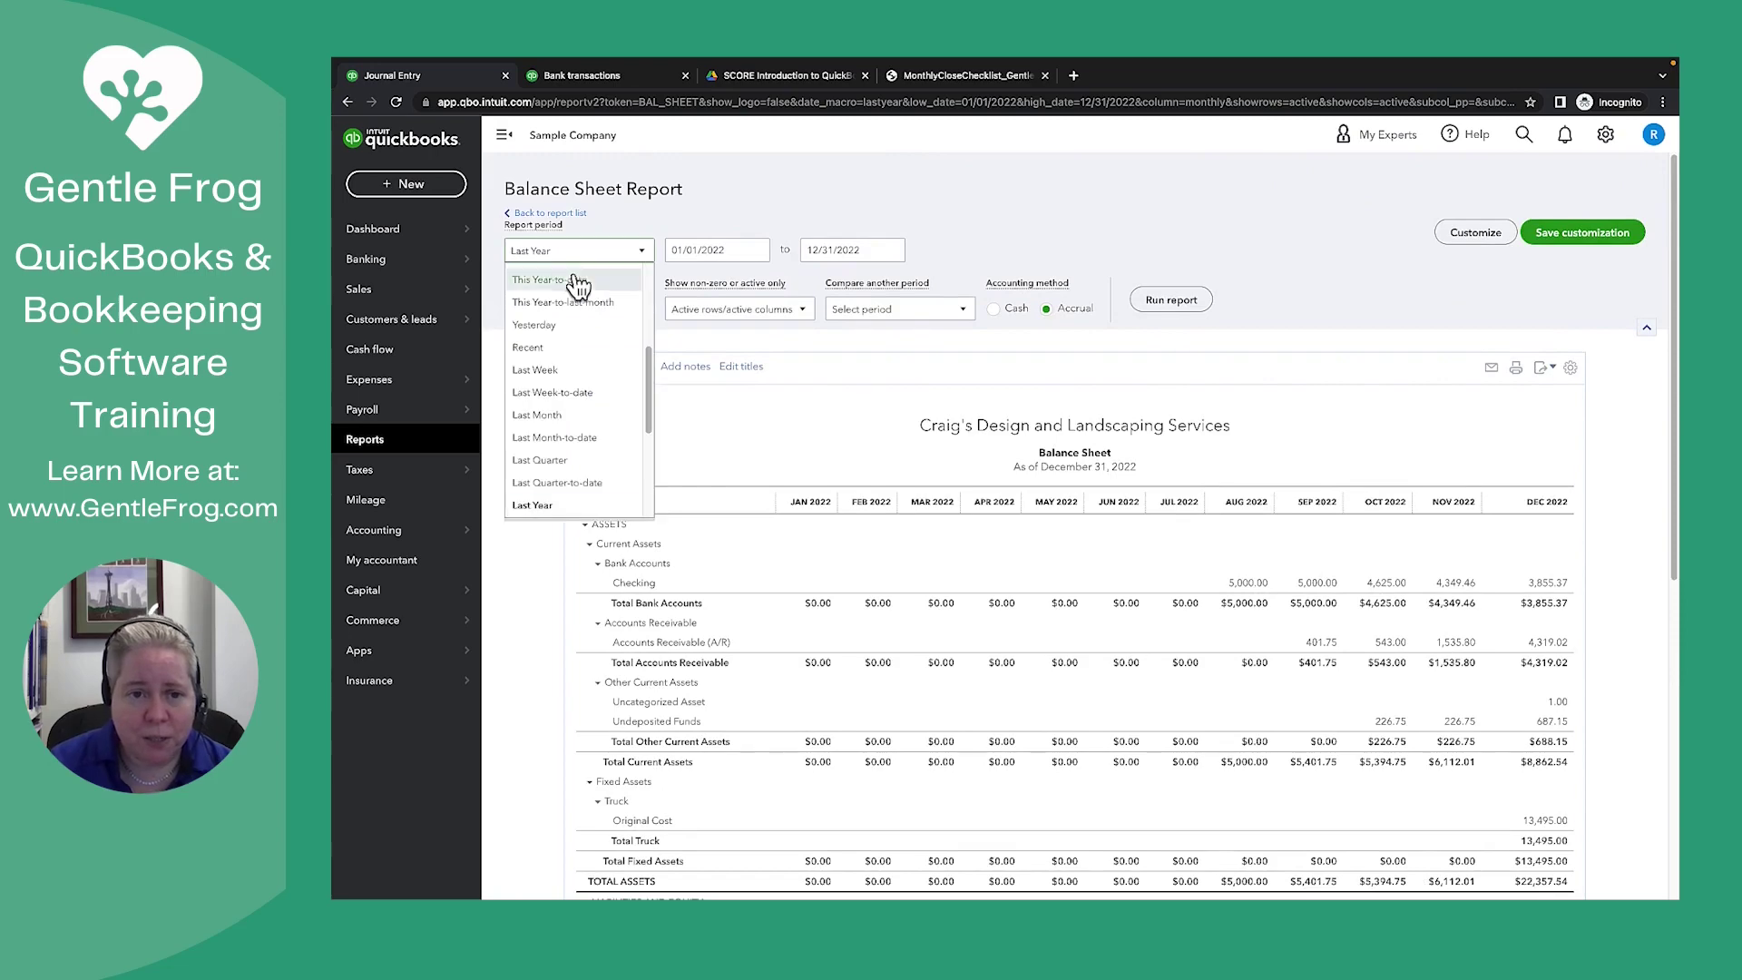
left_click(559, 282)
left_click(1157, 300)
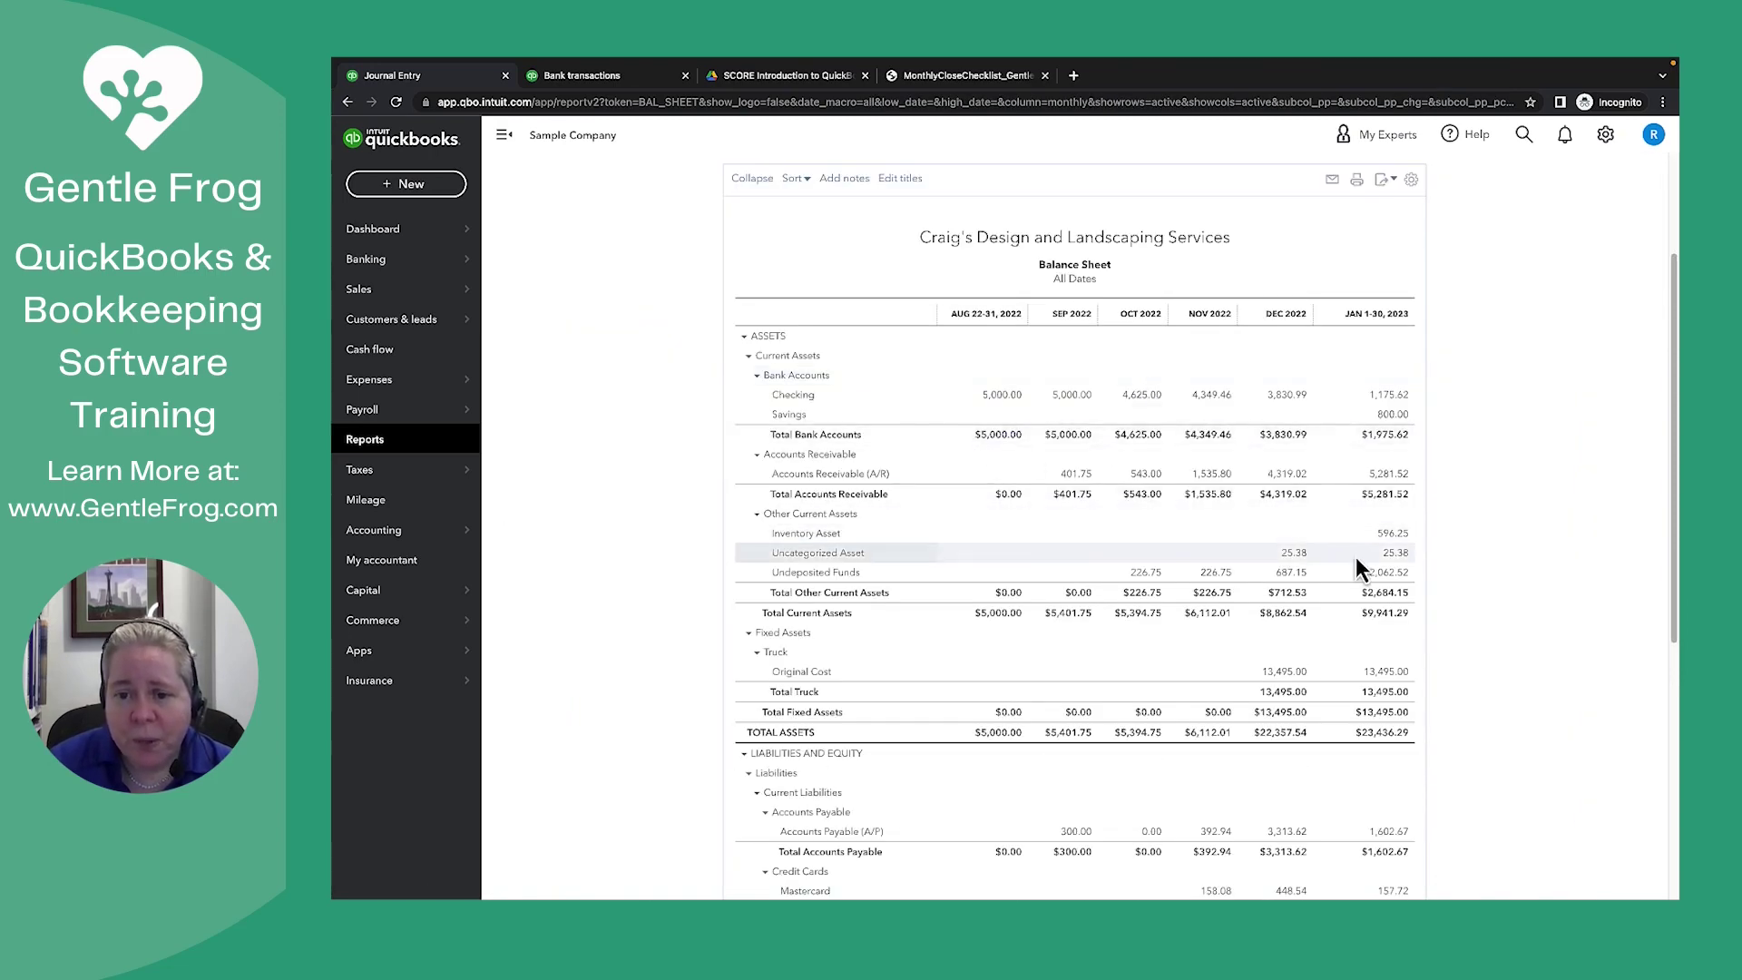
- Examine the transactions behind the December 2022 Uncategorized Asset balance
left_click(1298, 556)
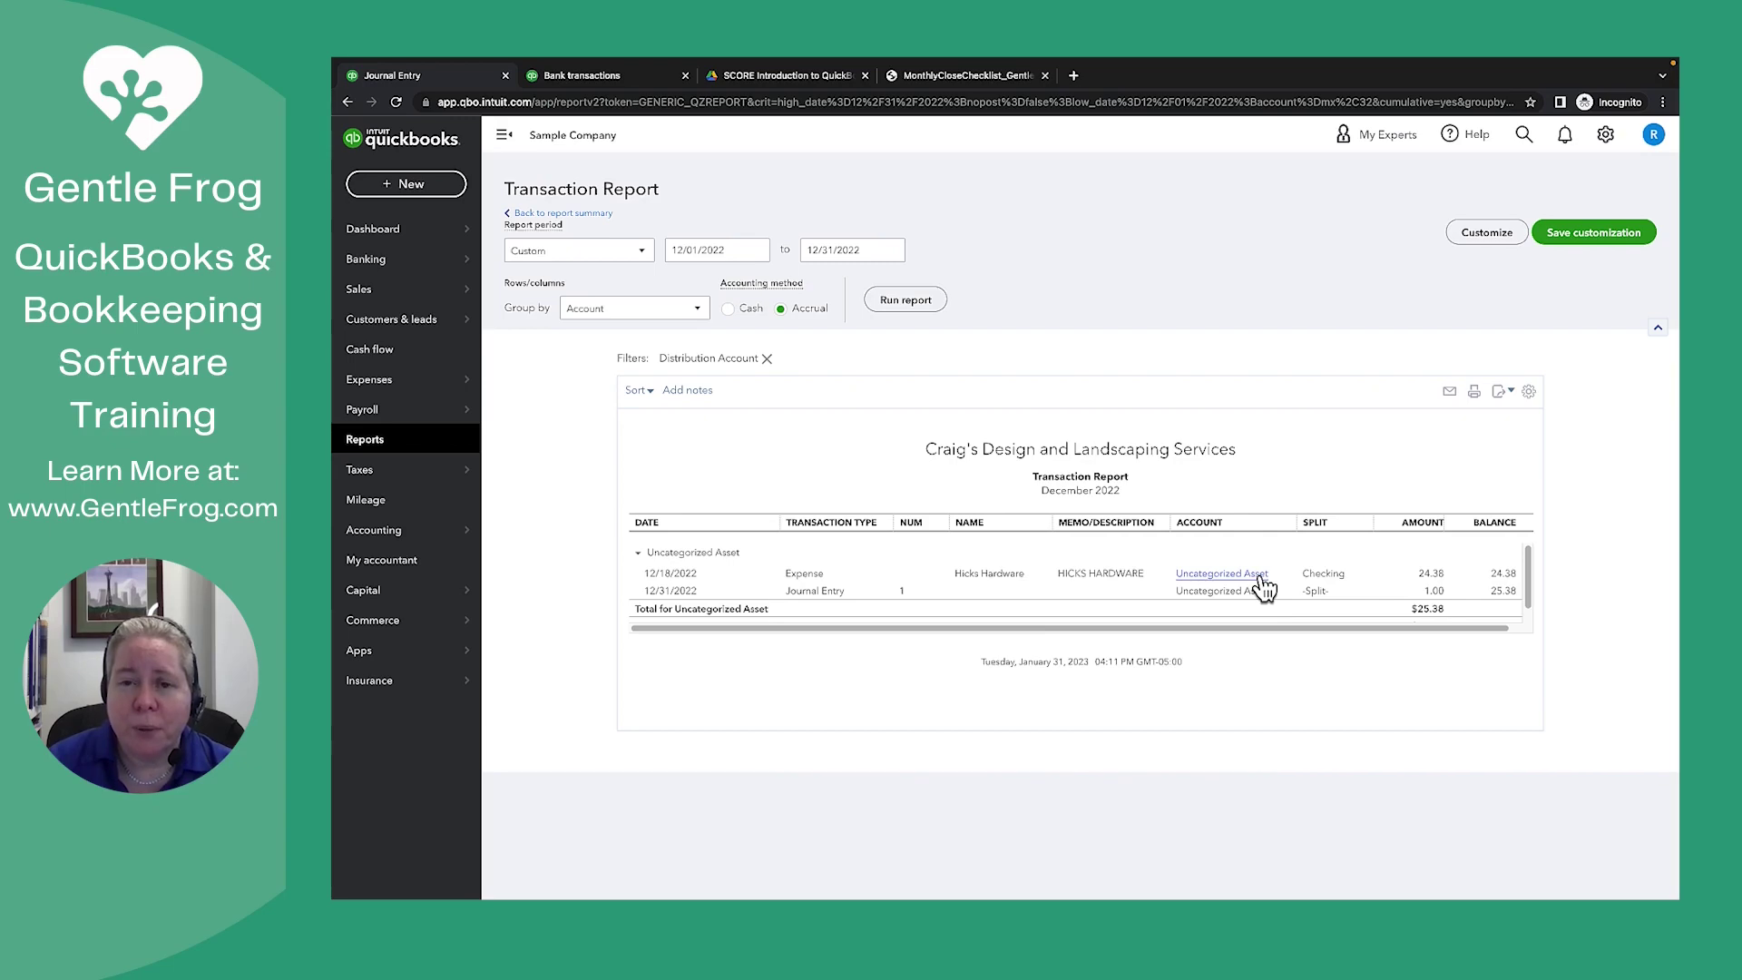
left_click(602, 216)
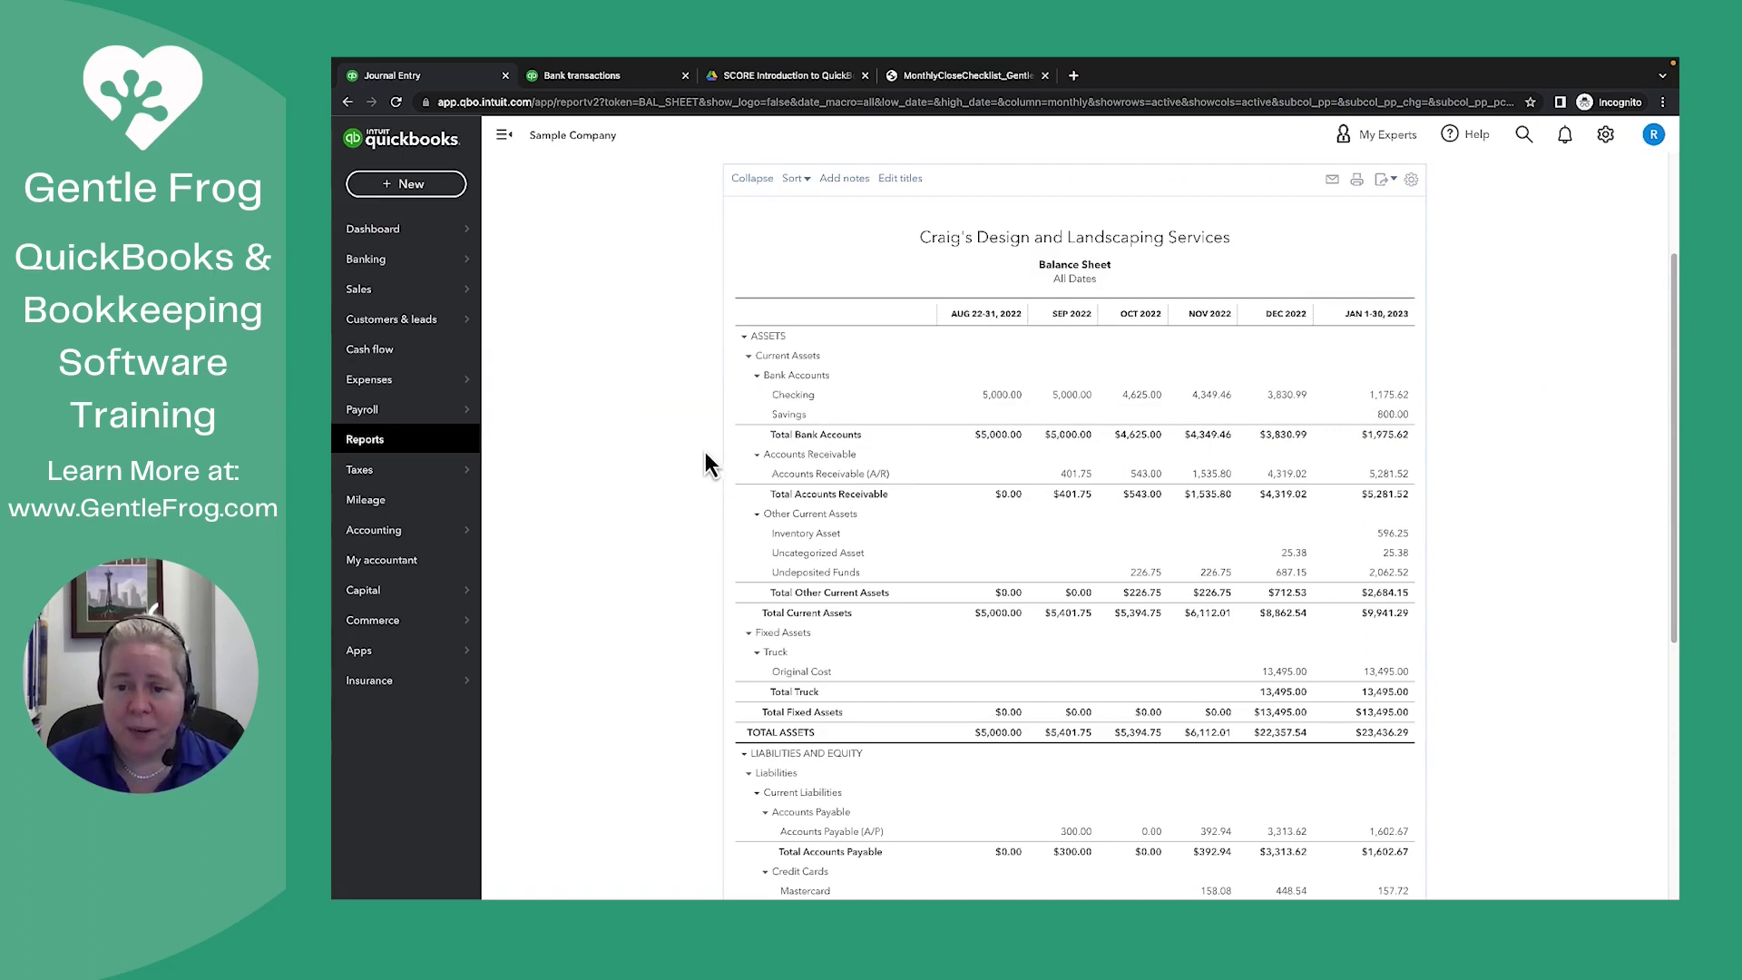
left_click(1297, 554)
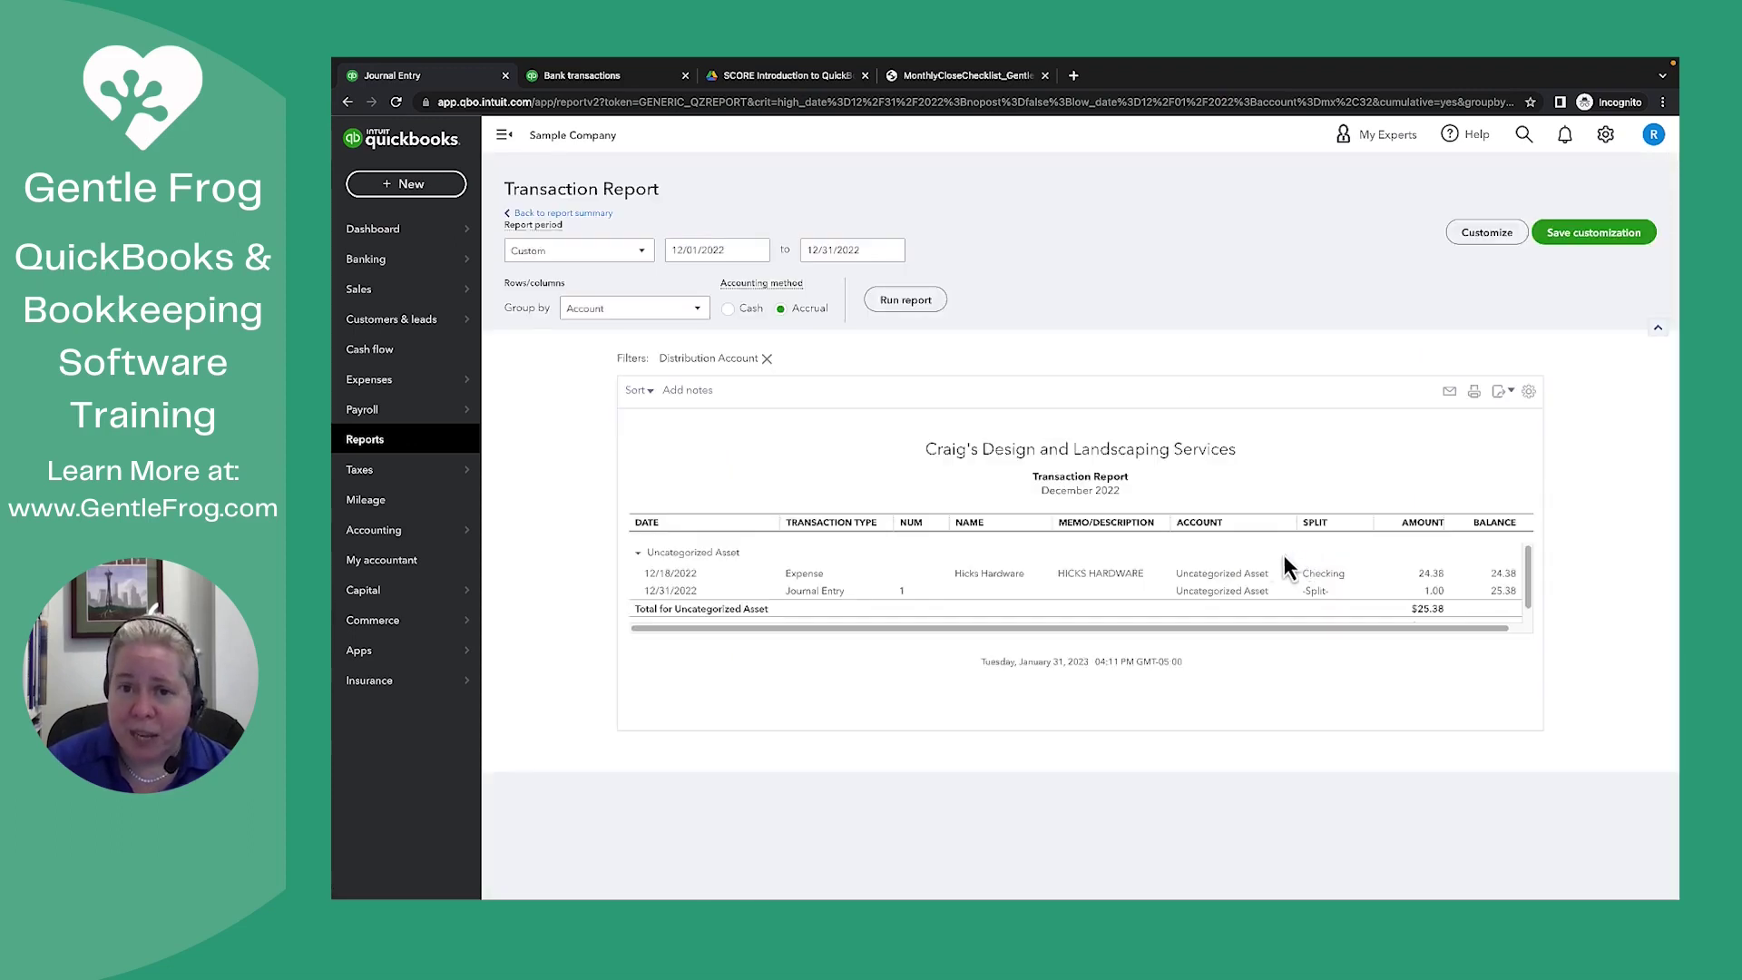
- Delete the 12/18/2022 Hicks Hardware expense recorded under Uncategorized Asset and confirm the deletion
left_click(1114, 581)
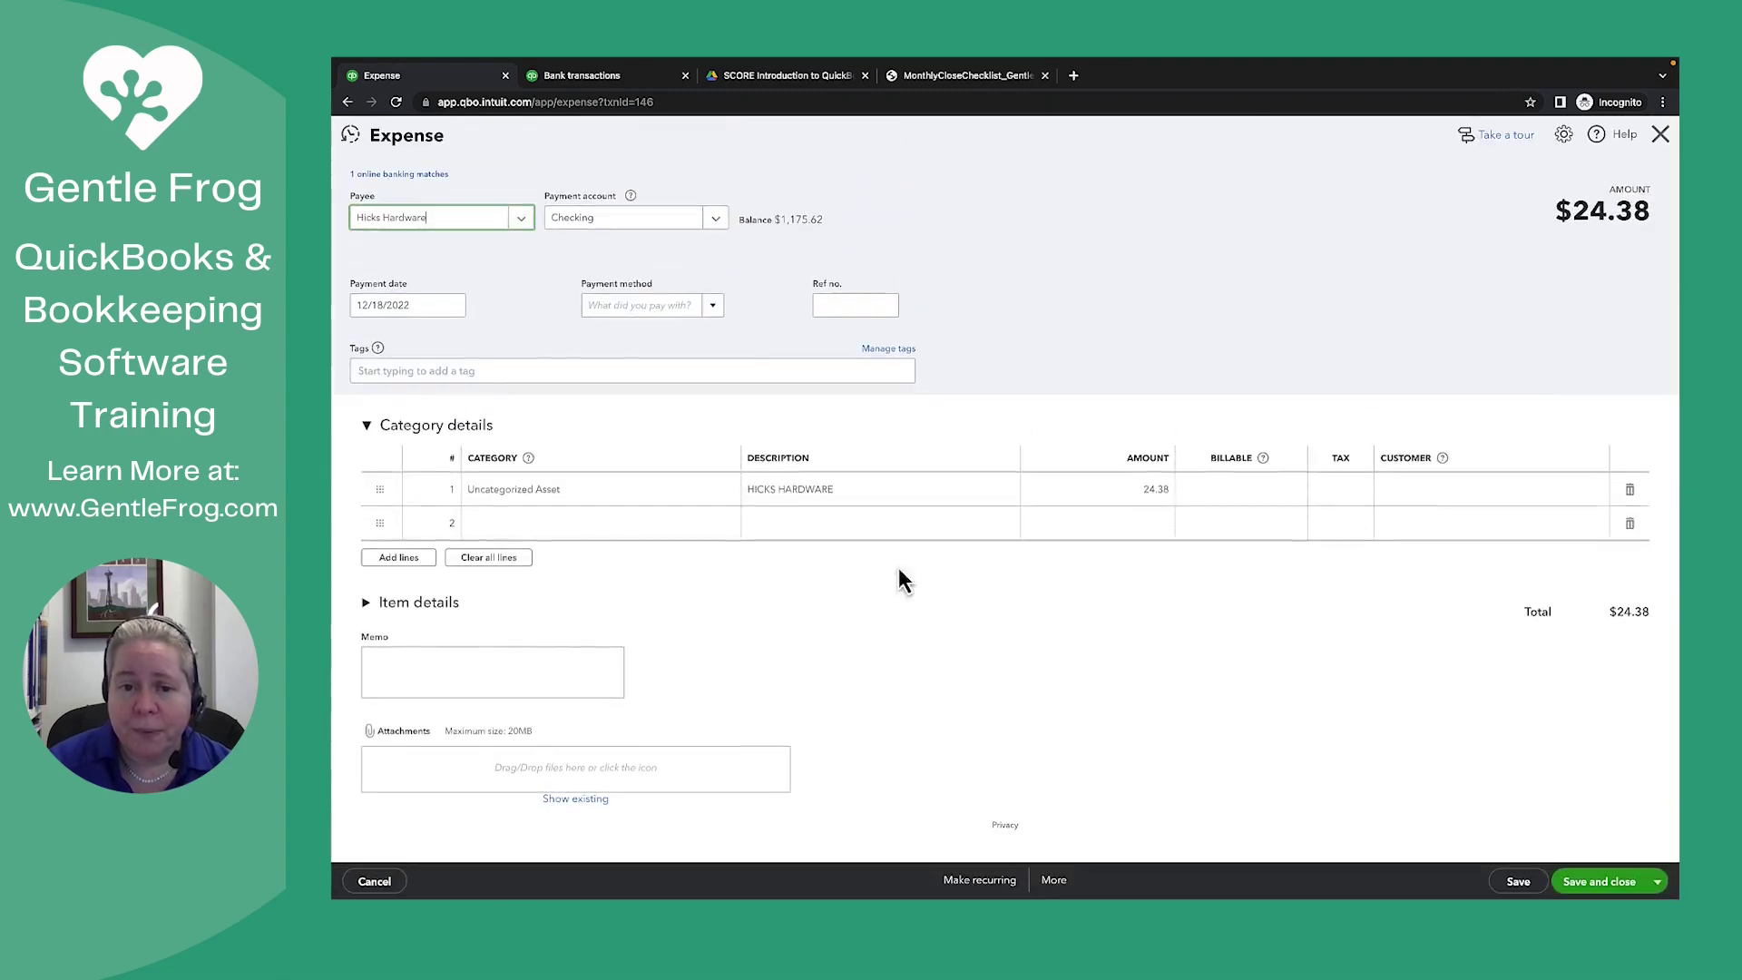
left_click(1054, 882)
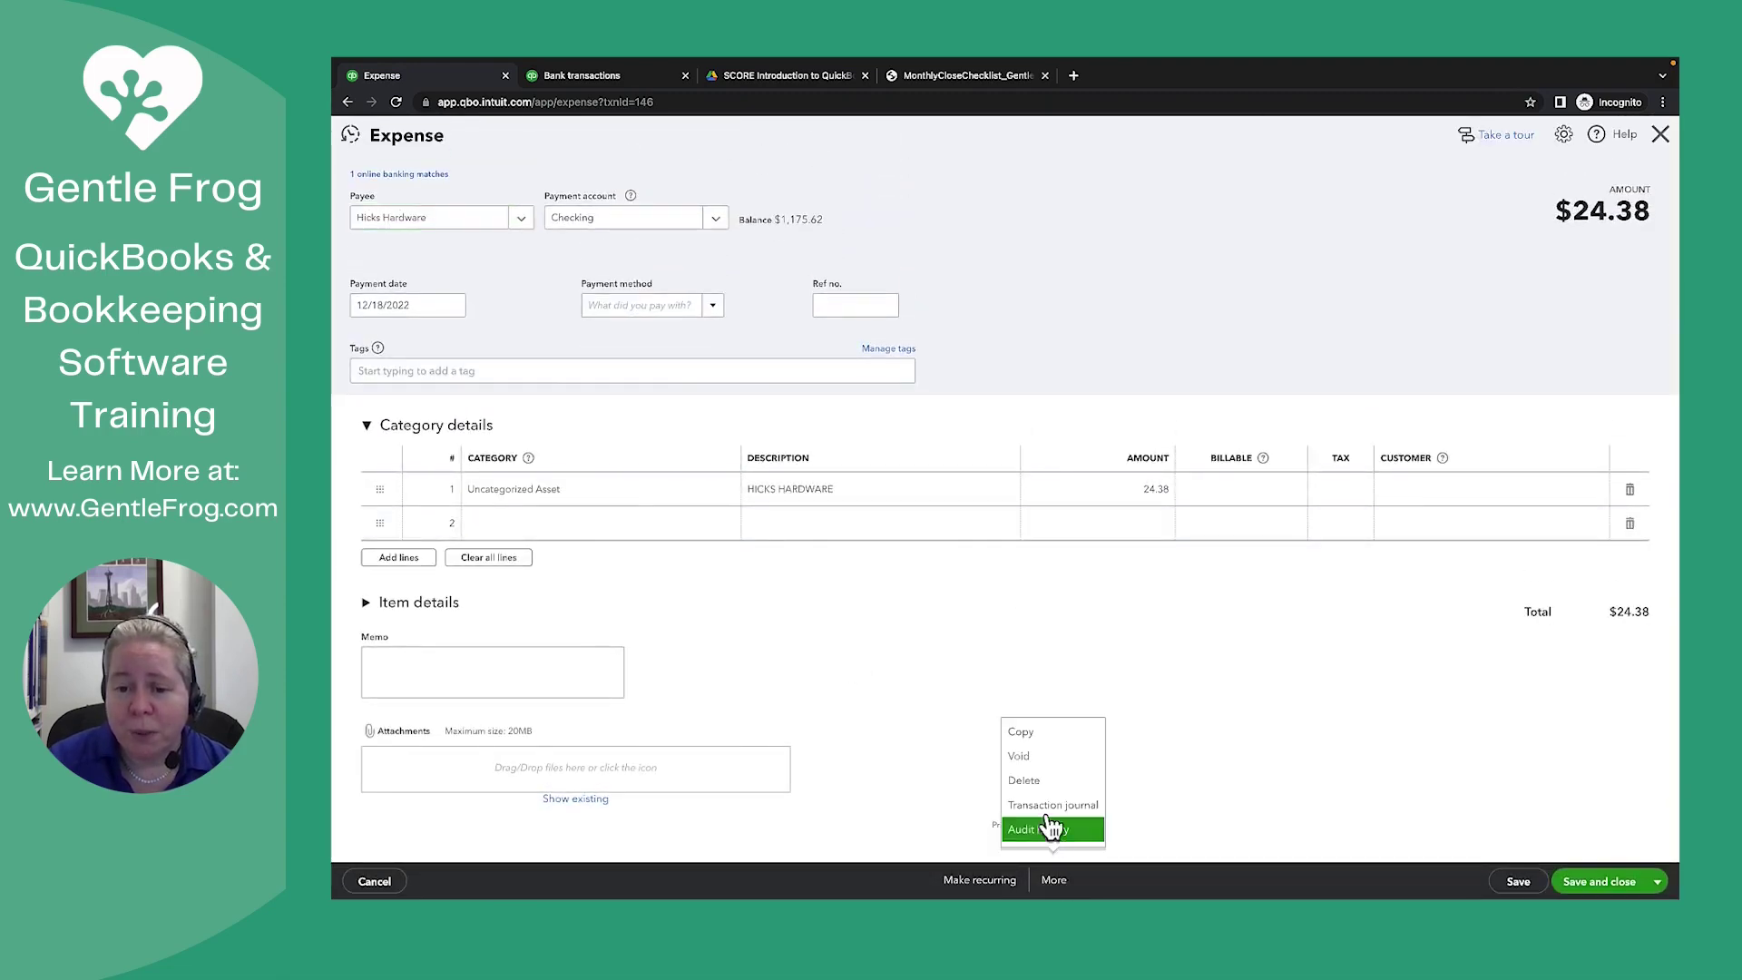
left_click(1034, 782)
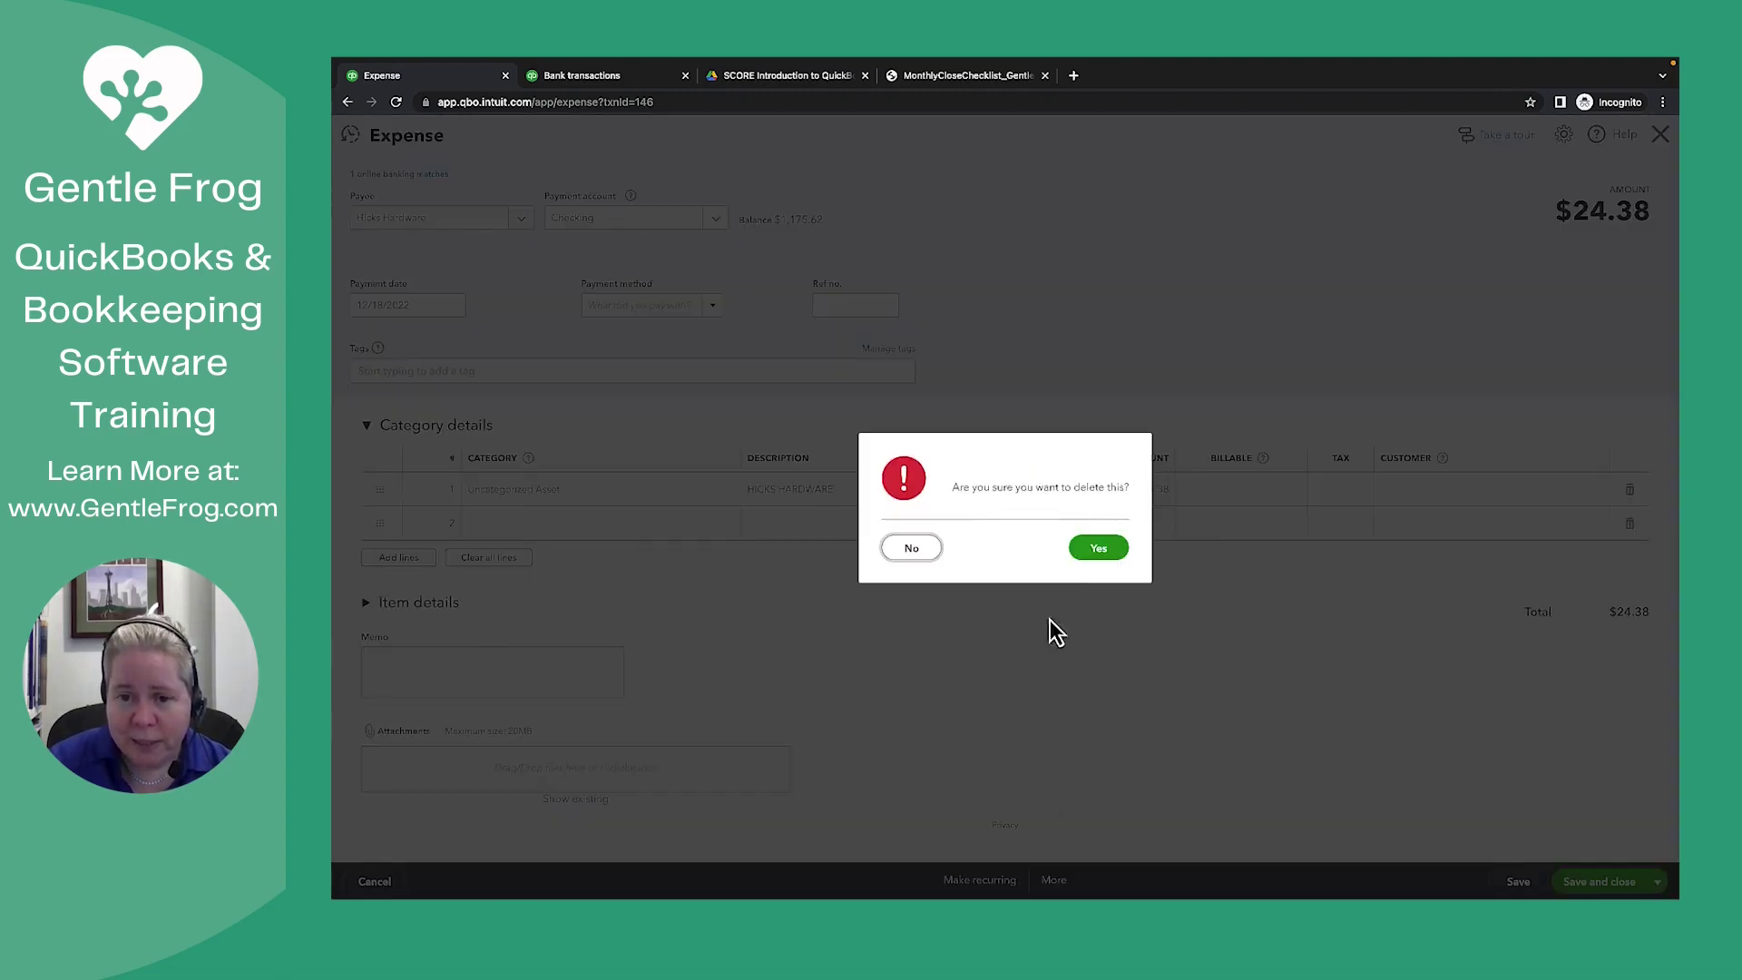
left_click(1090, 555)
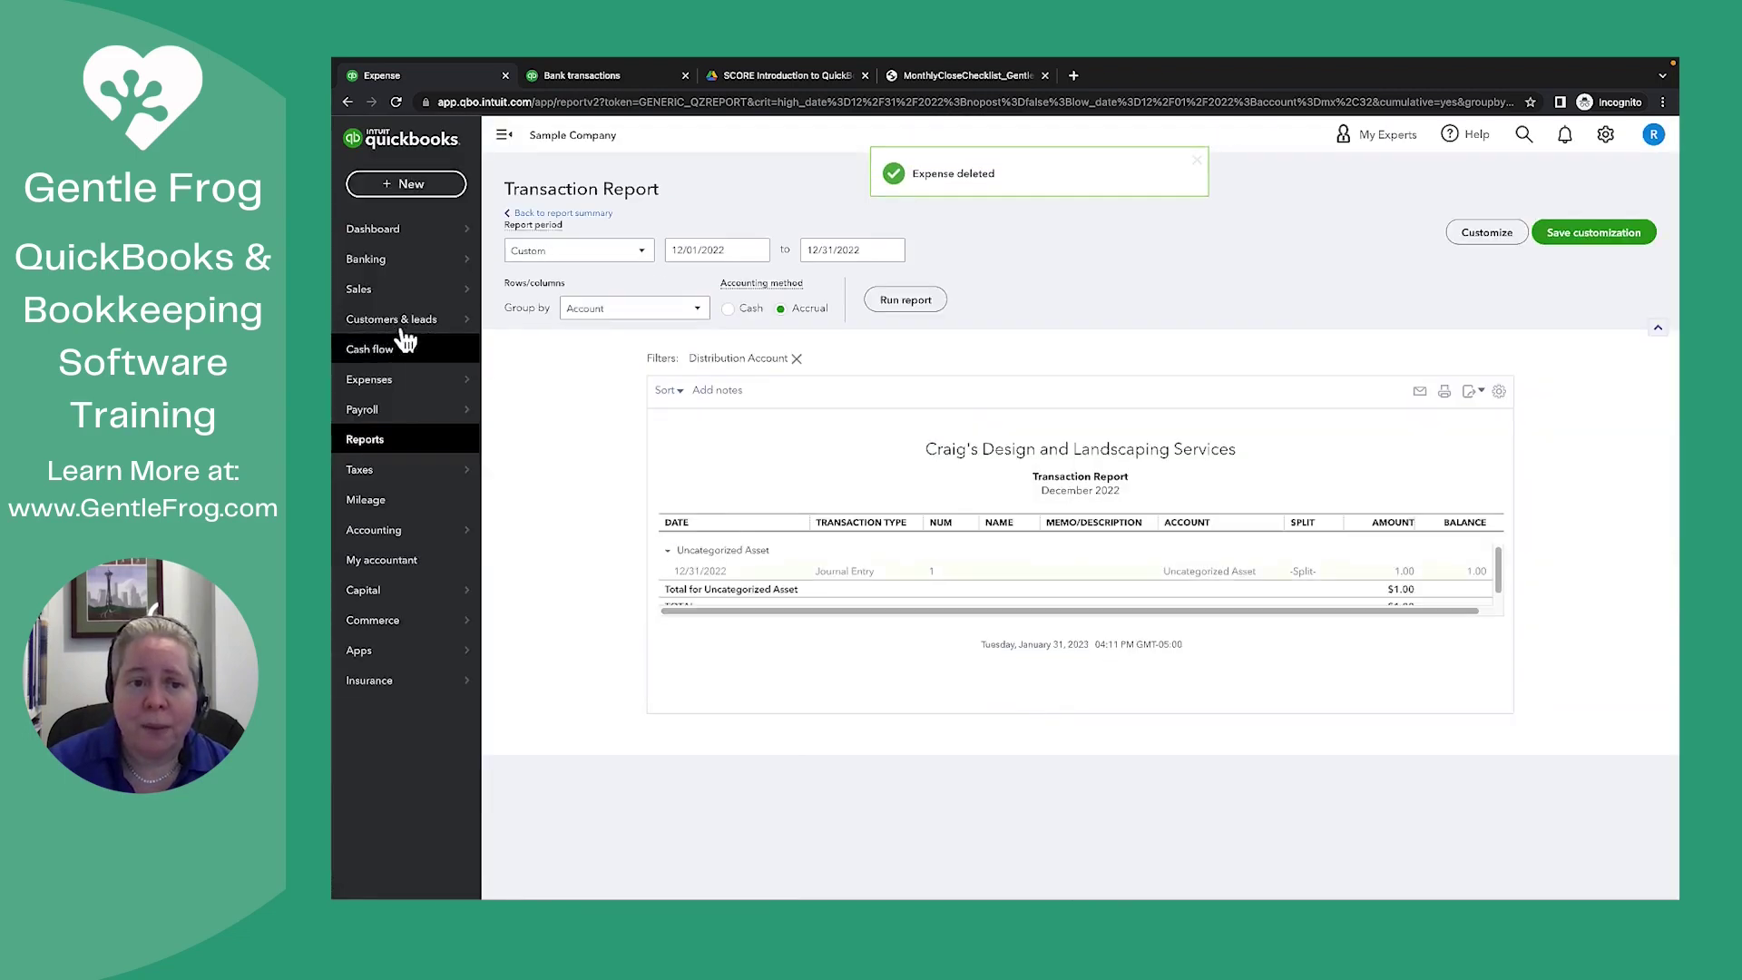
- Look over the Checking bank feed's transactions awaiting review, including the Hicks Hardware entries
left_click(372, 261)
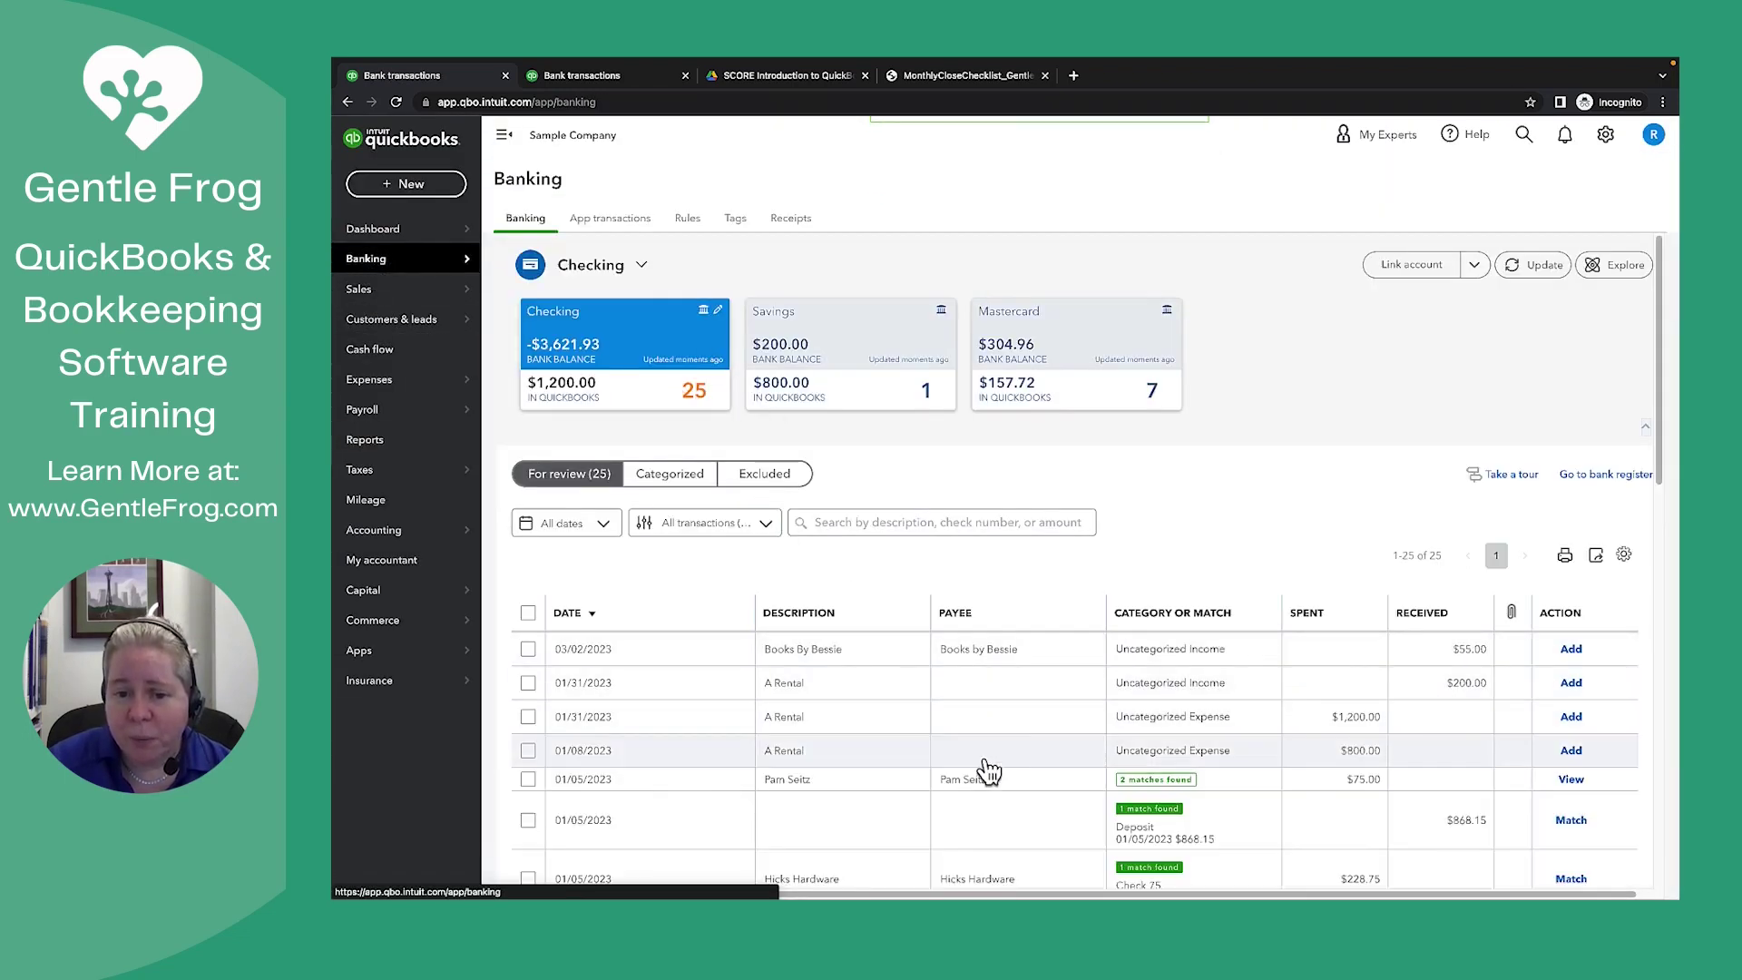
scroll(975, 717, "down", 1)
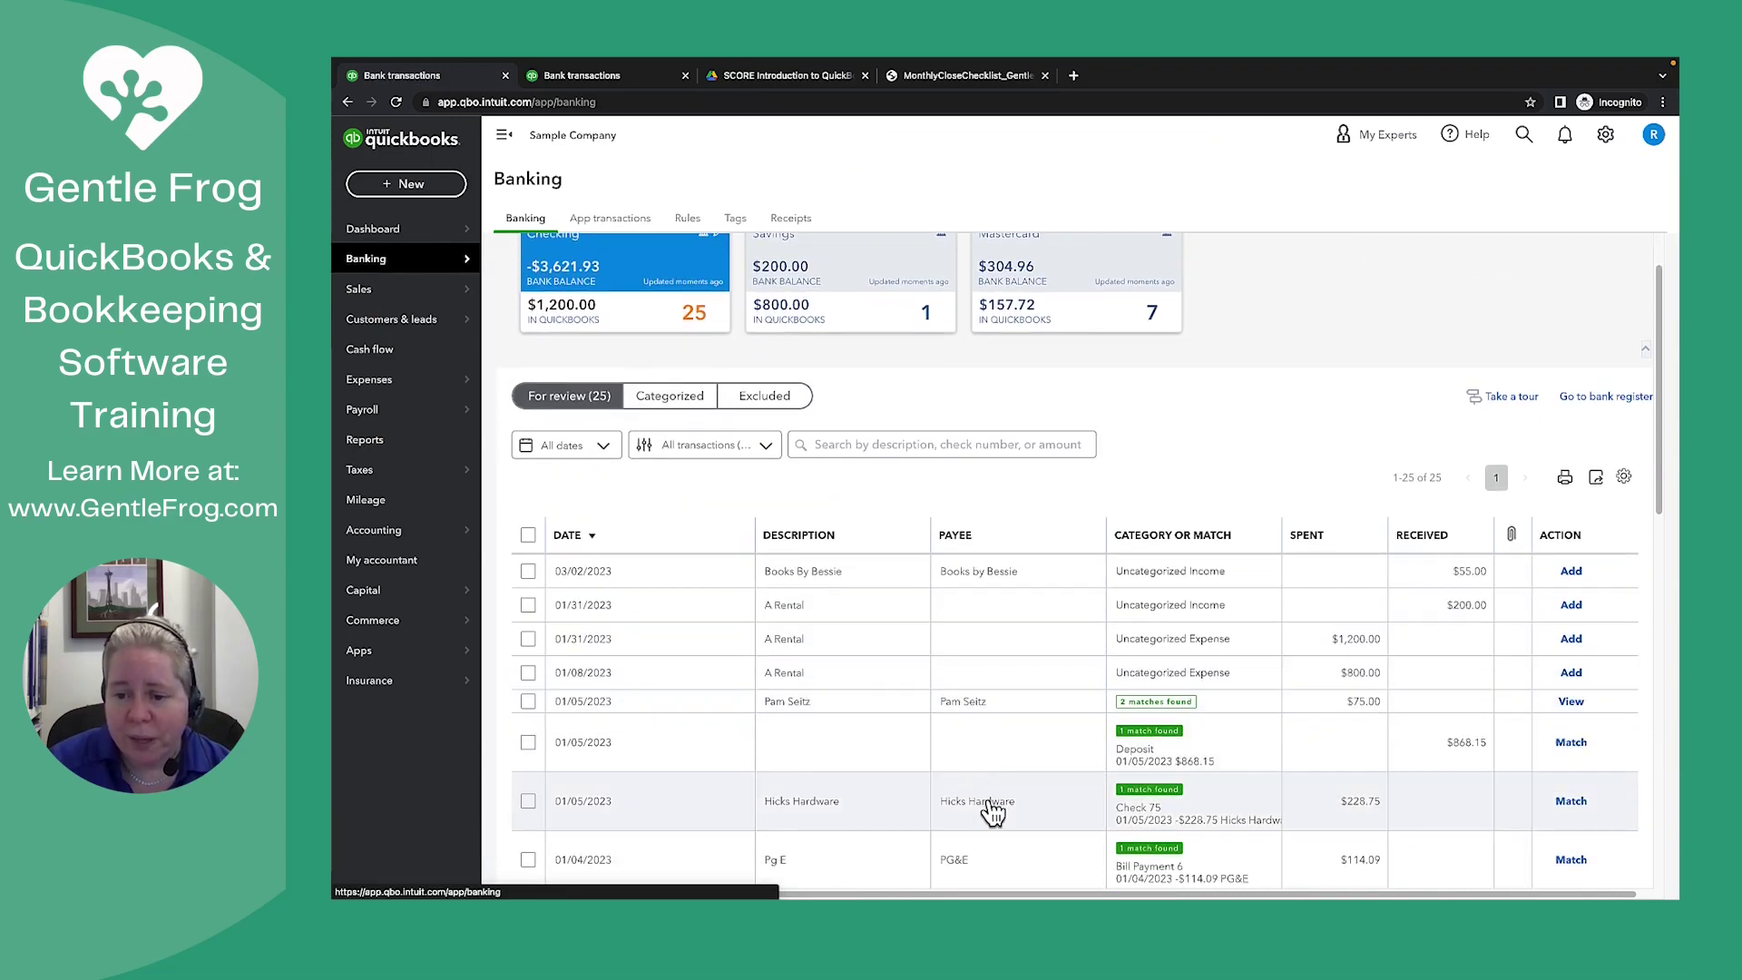
left_click(993, 812)
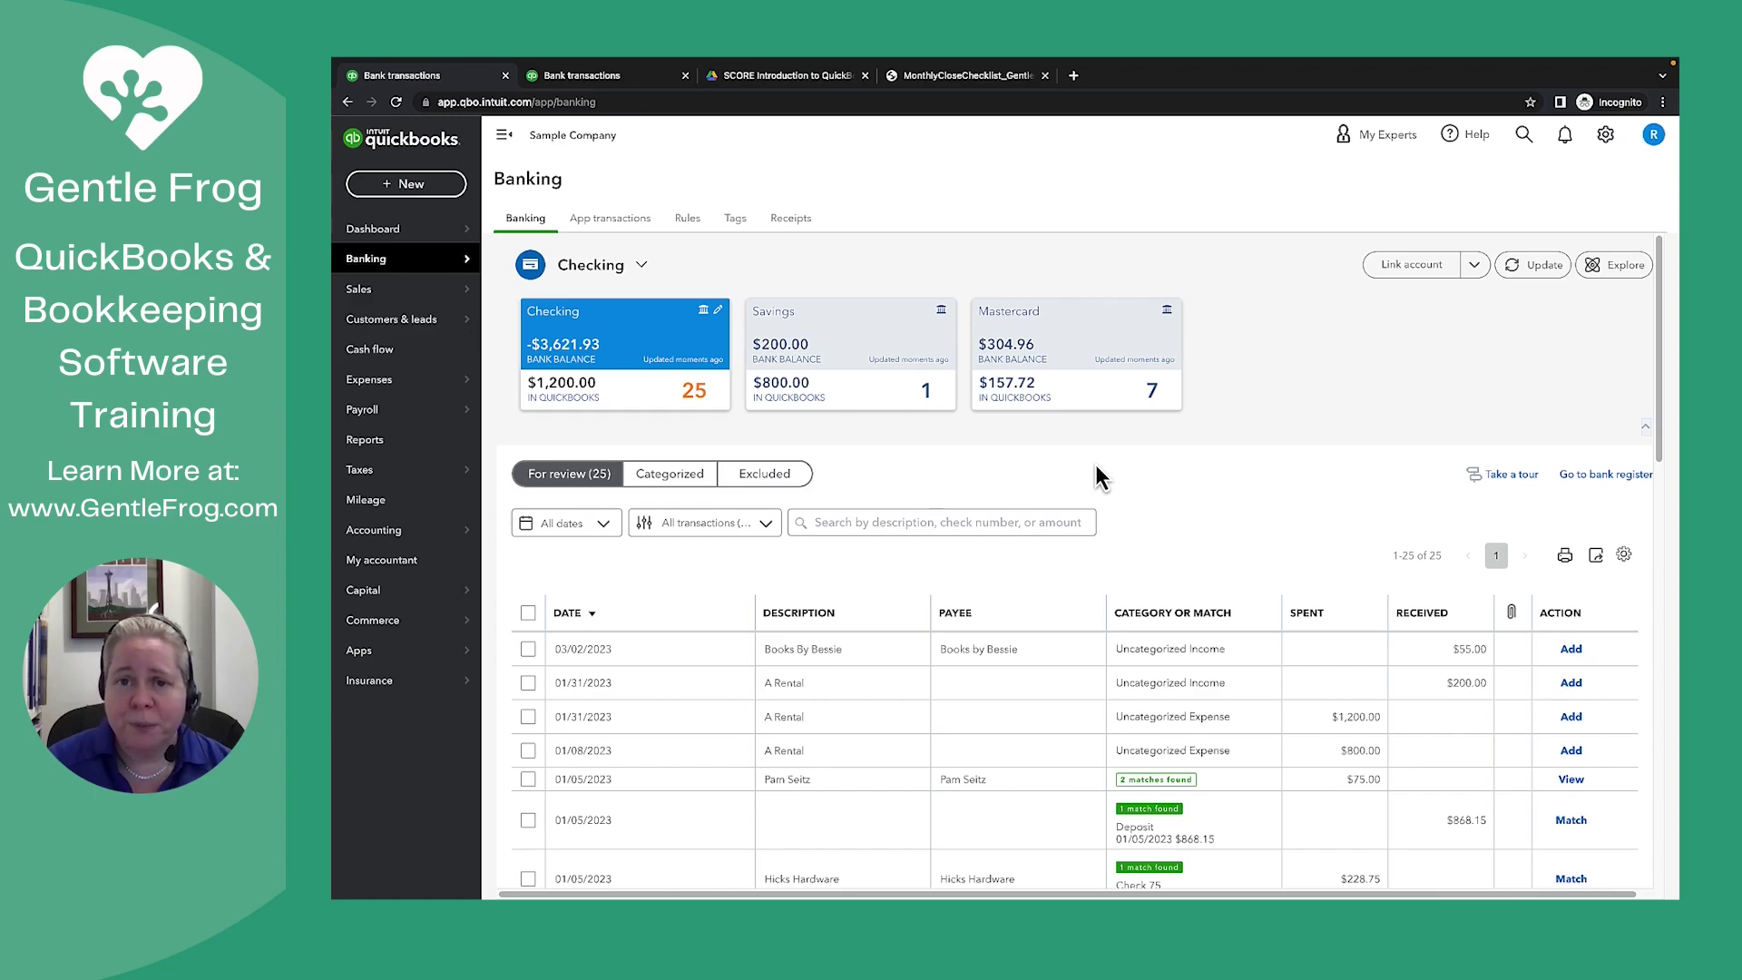
- Read the checklist item about out-of-place balances and examine the year-to-date balance sheet's assets, liabilities and equity for them
key("ctrl+4")
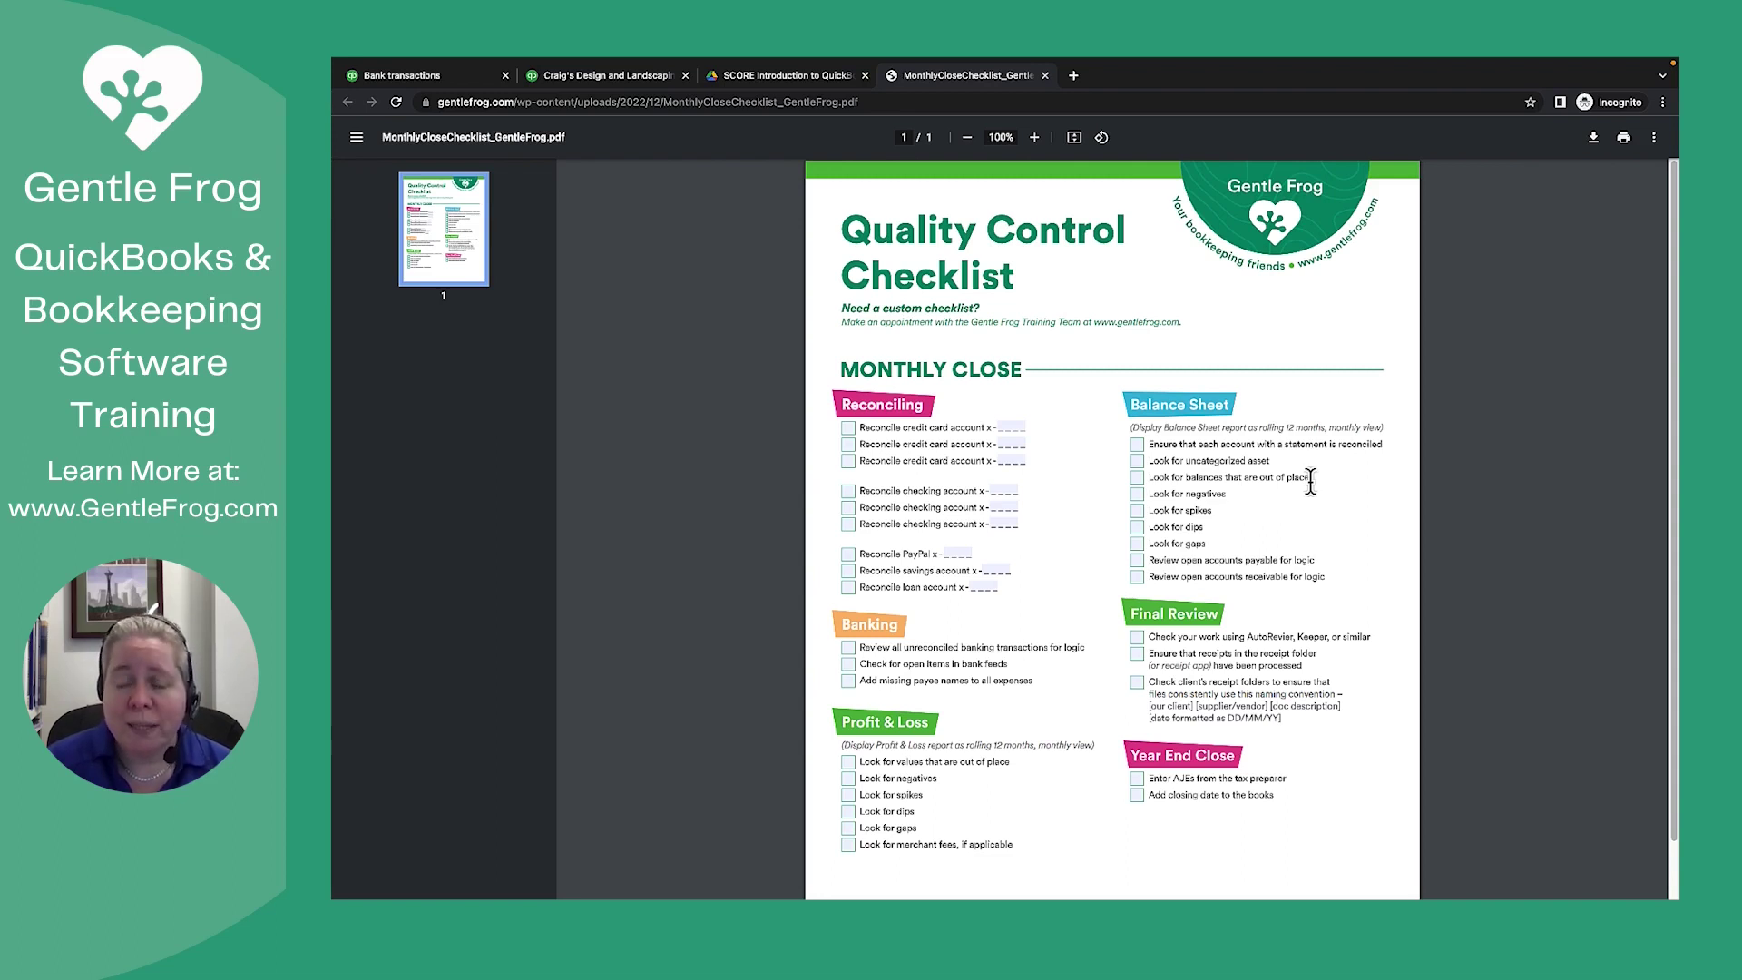
left_click(582, 77)
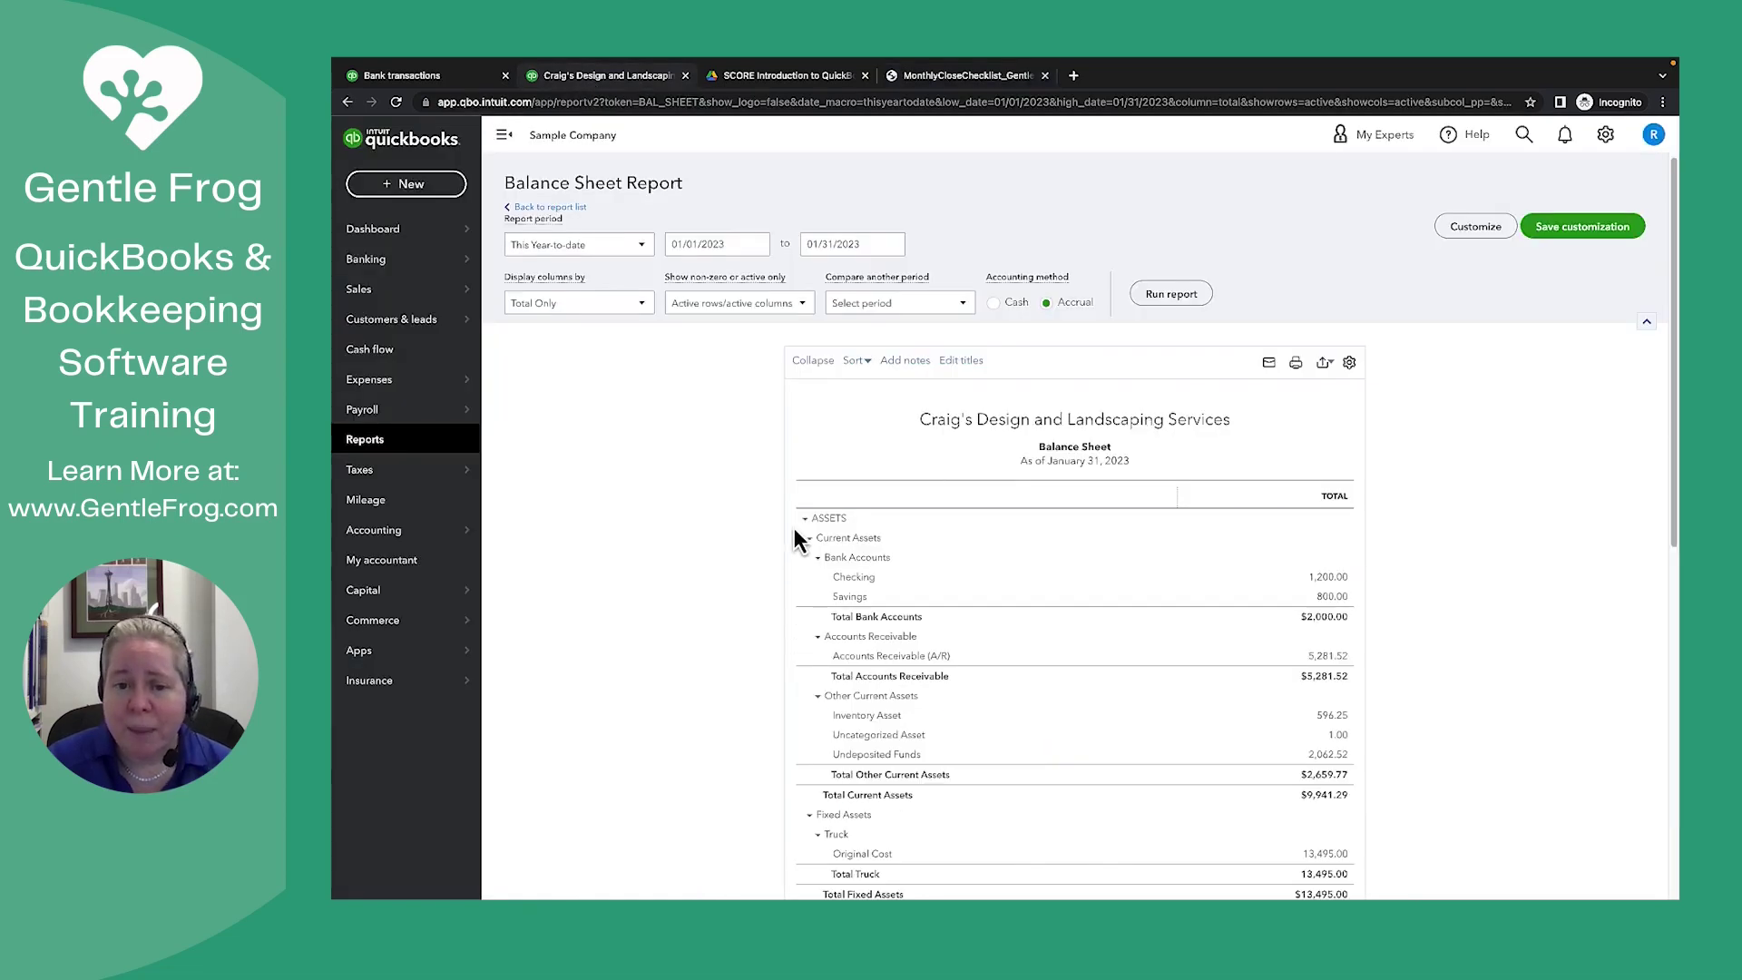
scroll(801, 549, "down", 3)
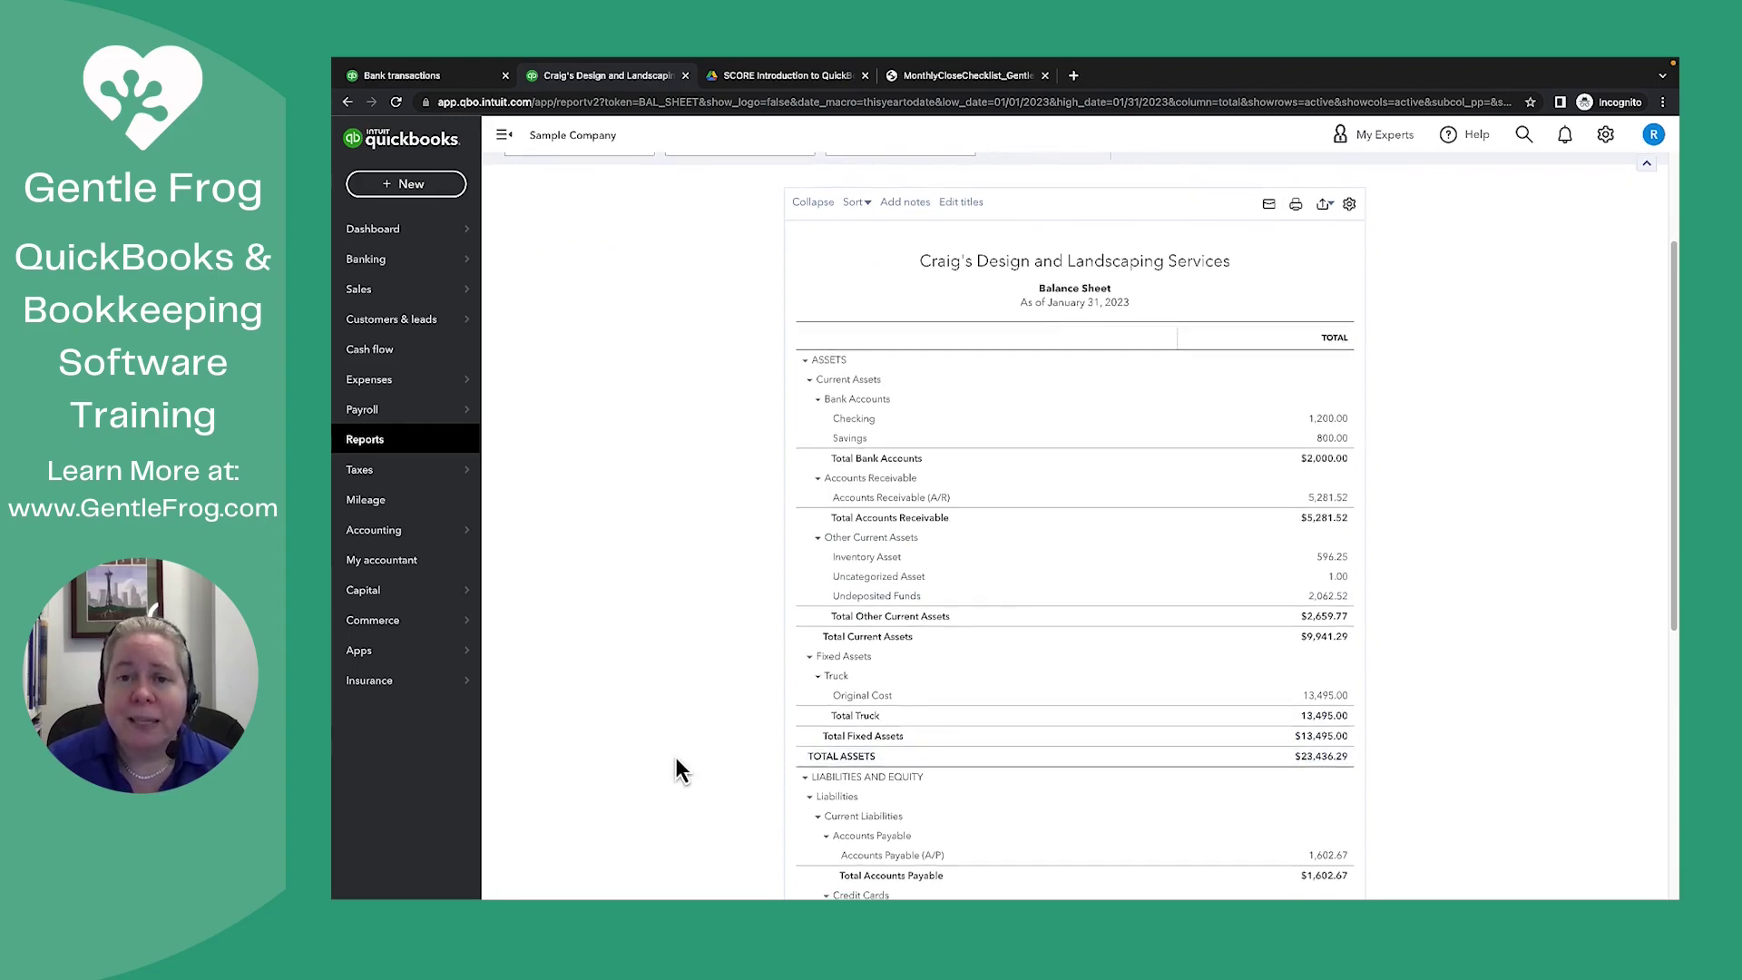
scroll(677, 762, "down", 2)
scroll(675, 769, "down", 4)
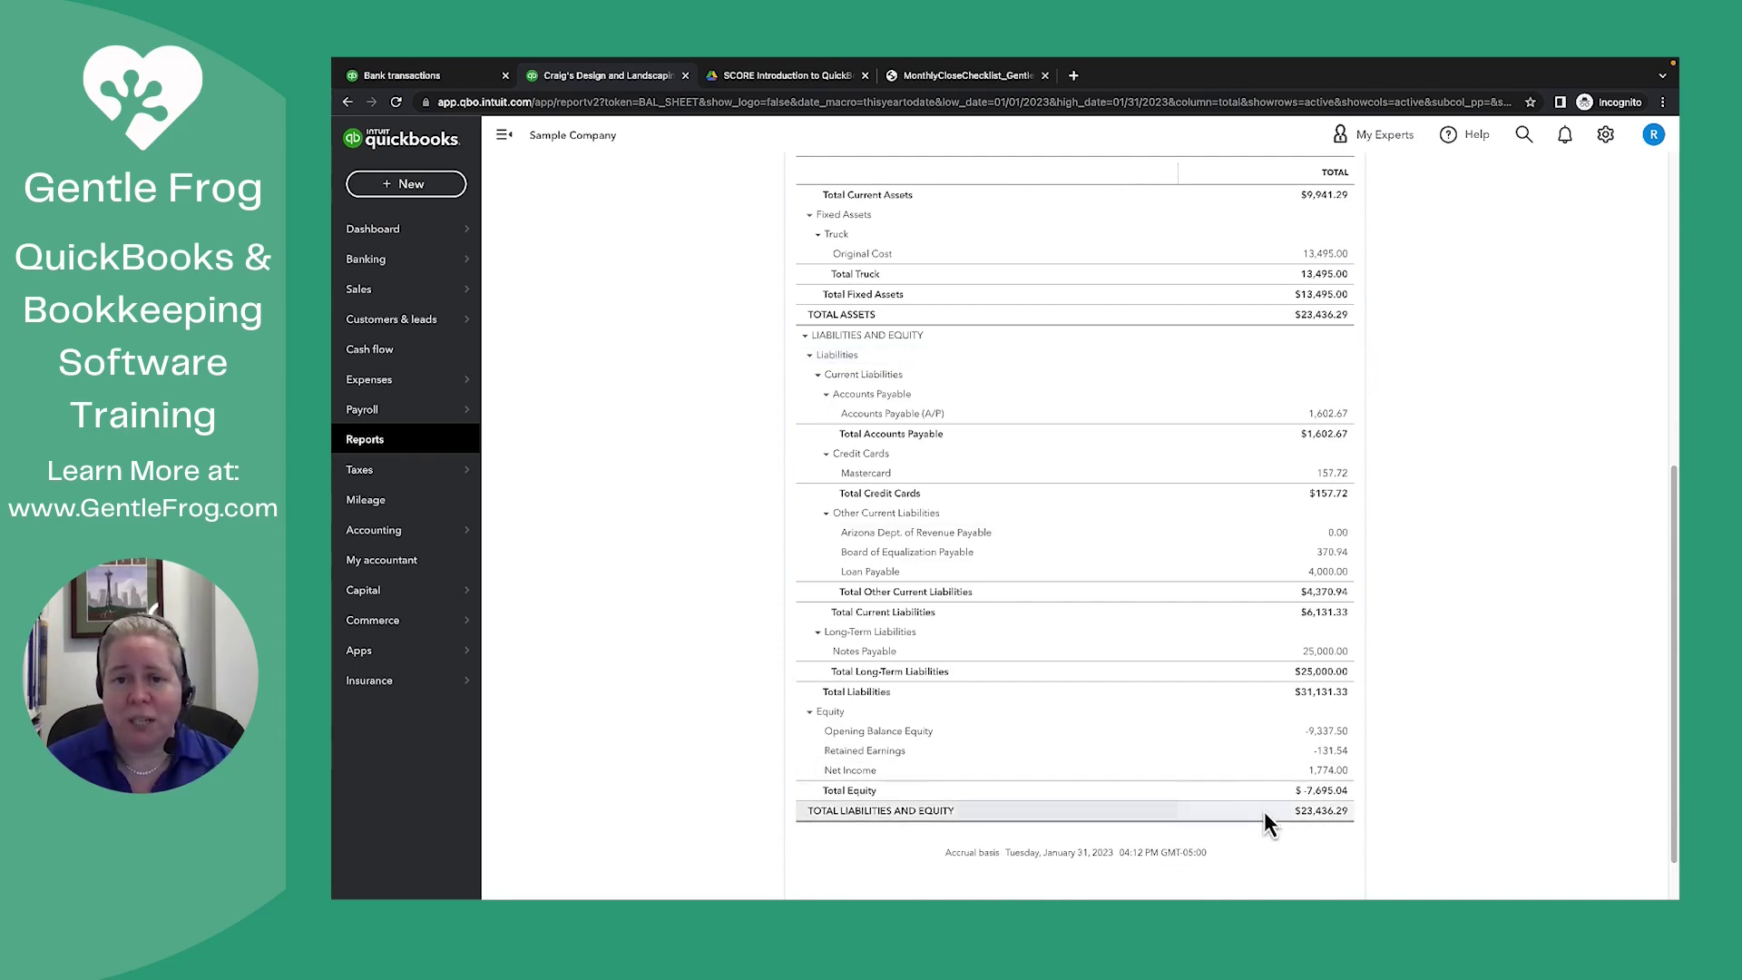
scroll(1508, 747, "up", 4)
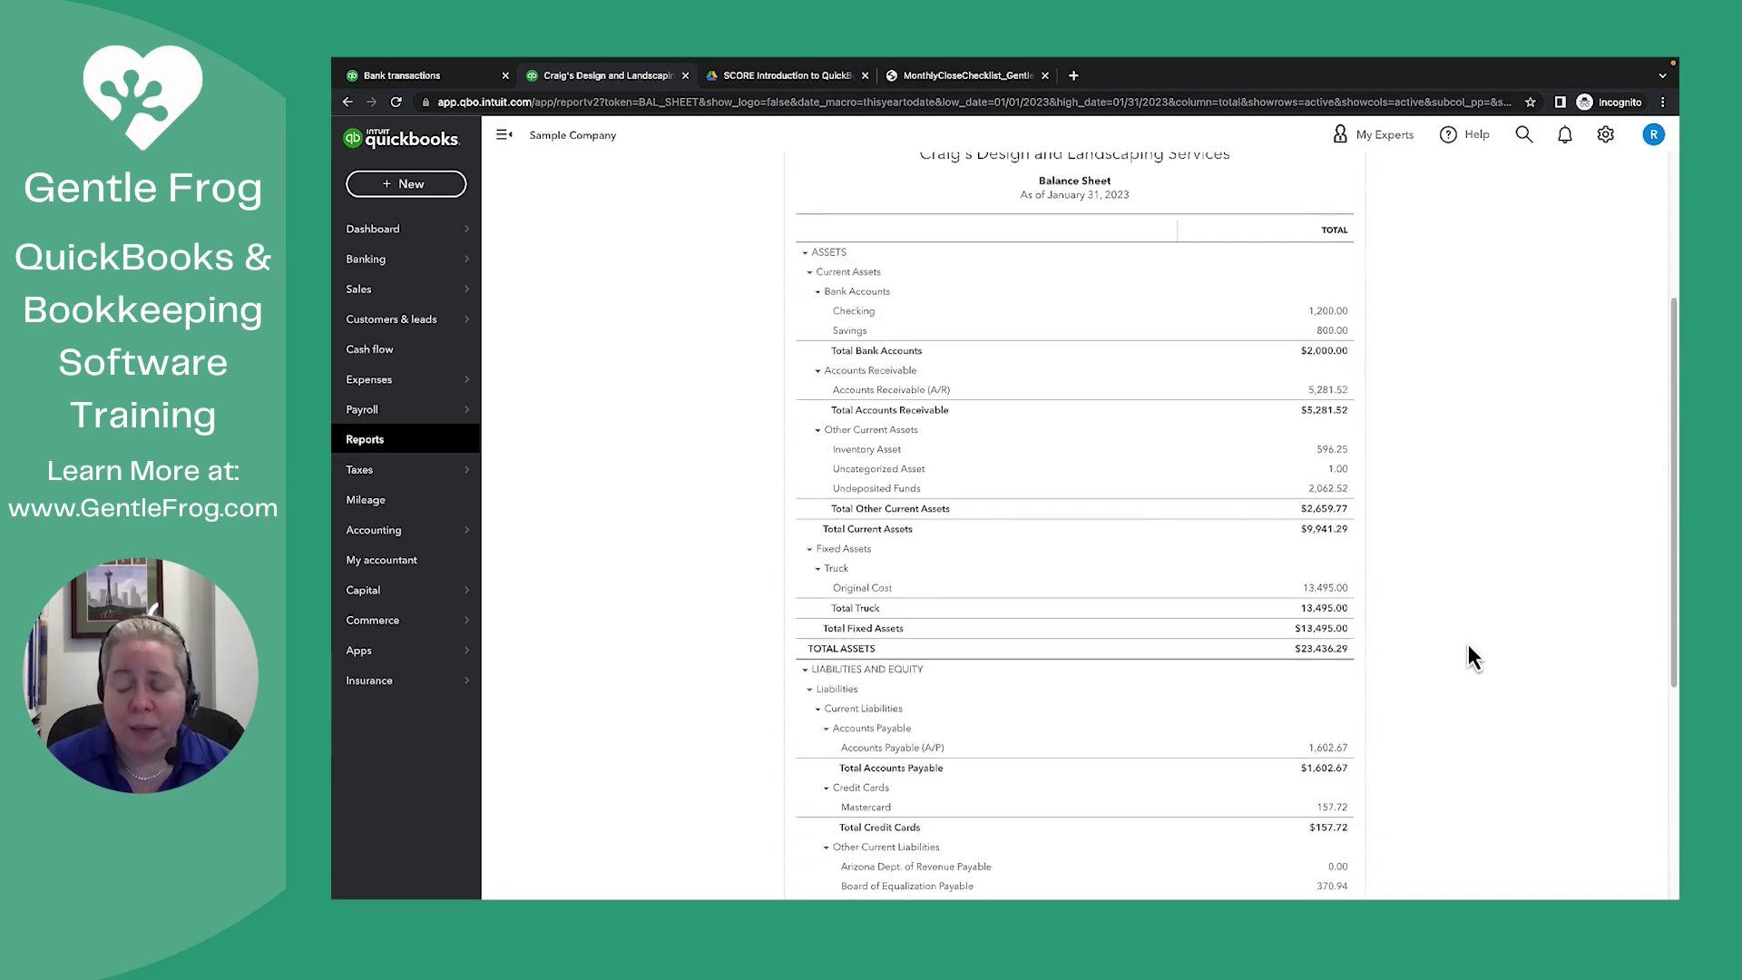
scroll(1468, 644, "up", 1)
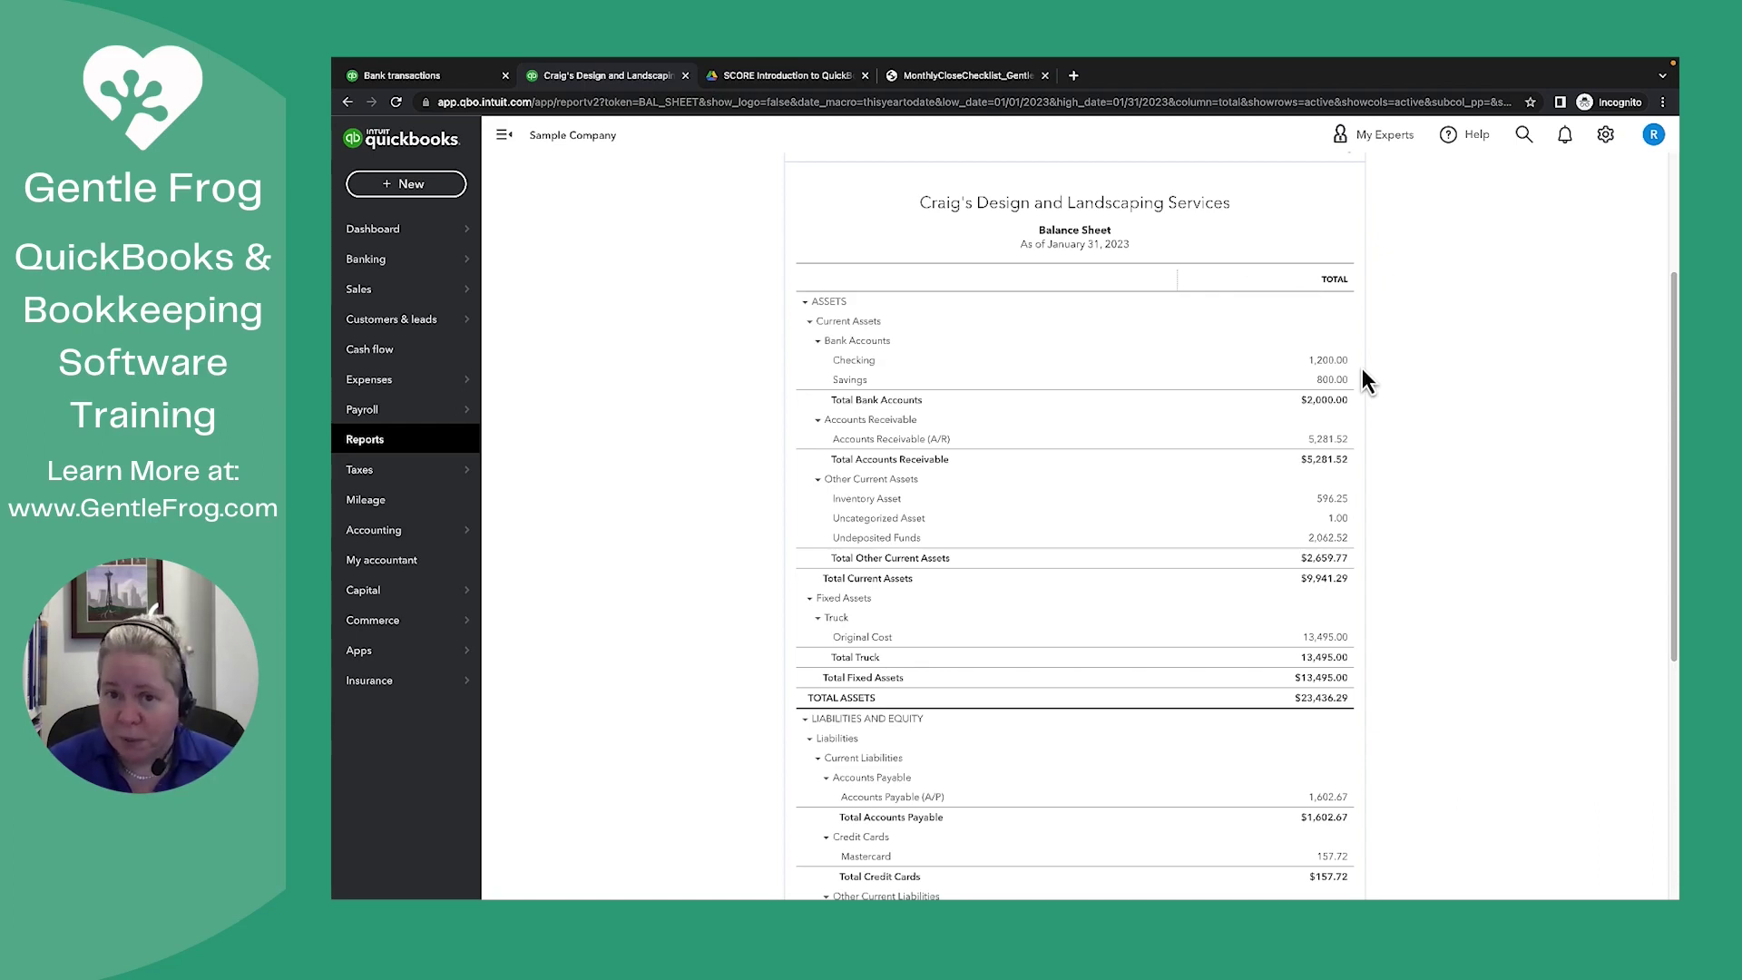
scroll(1404, 540, "down", 1)
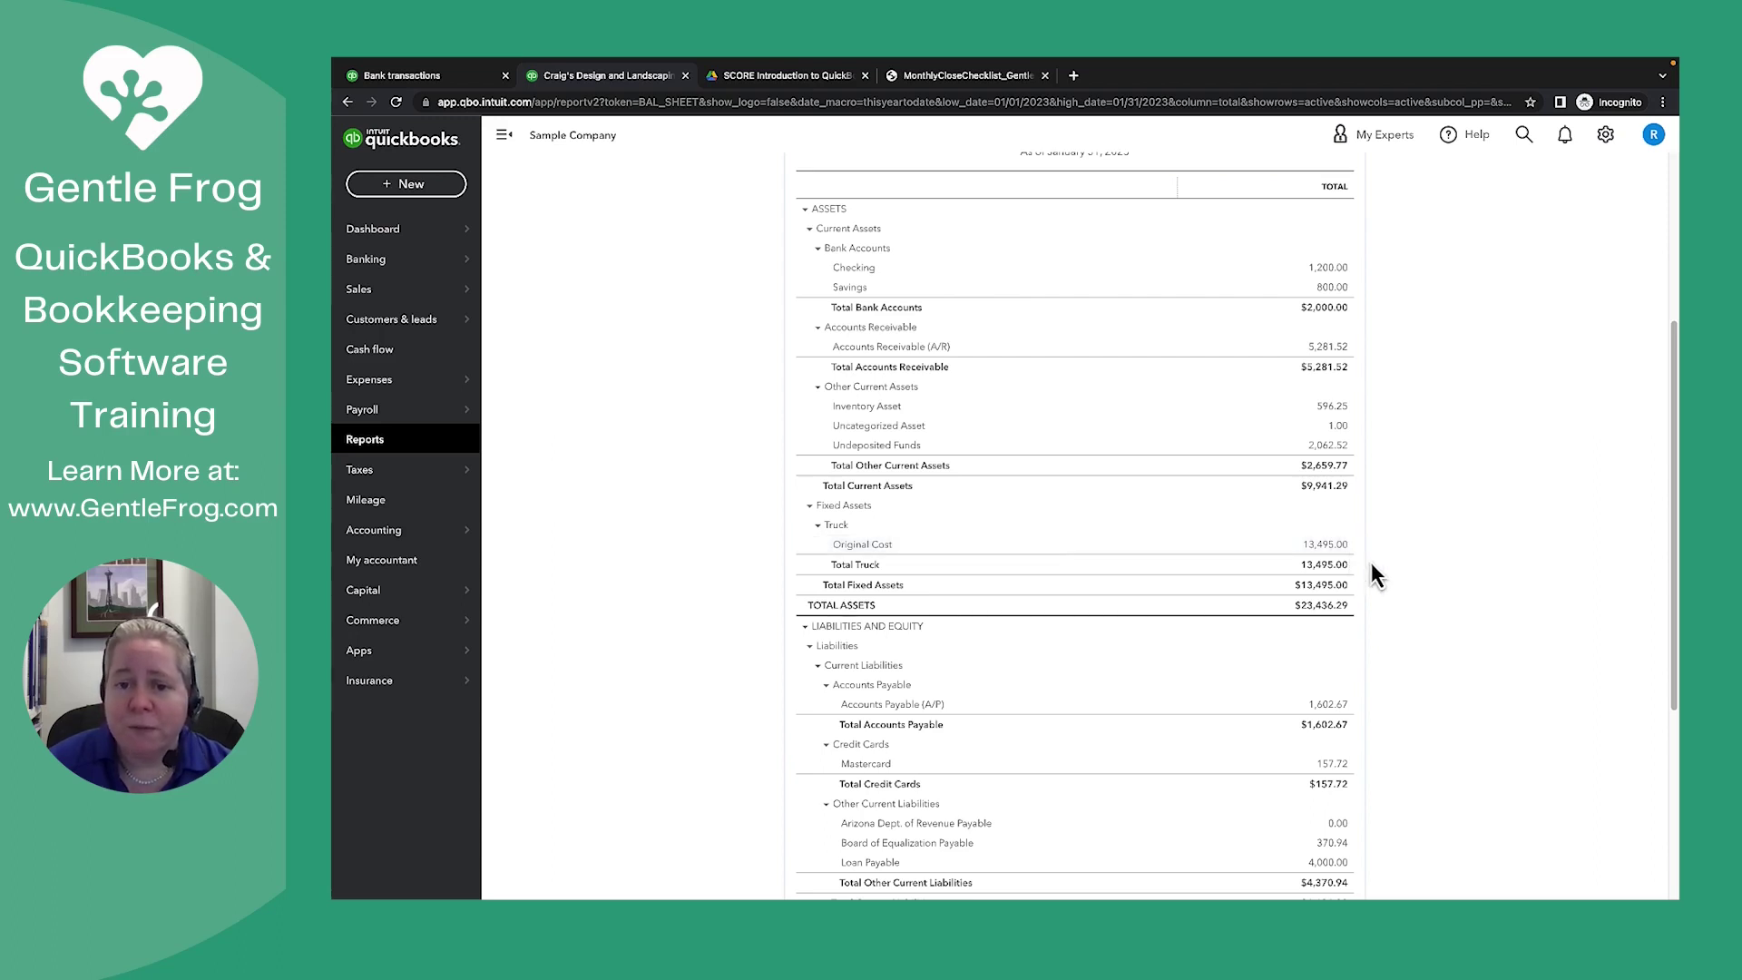
scroll(1371, 564, "down", 1)
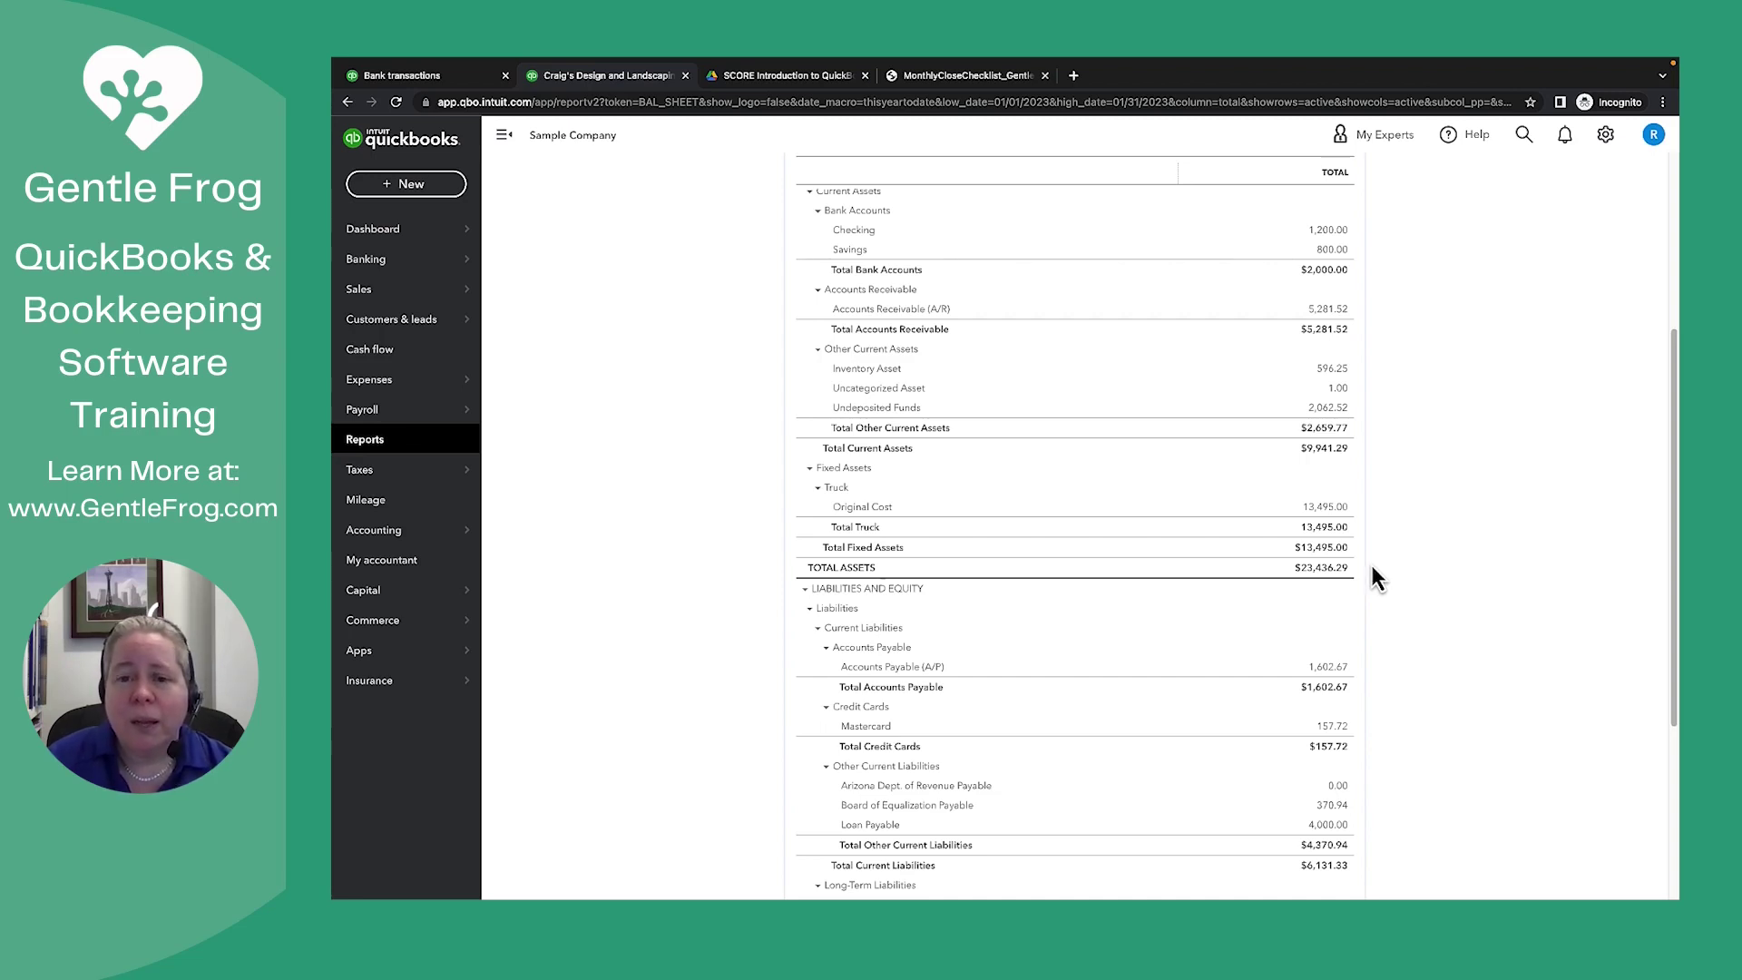
scroll(1372, 566, "down", 1)
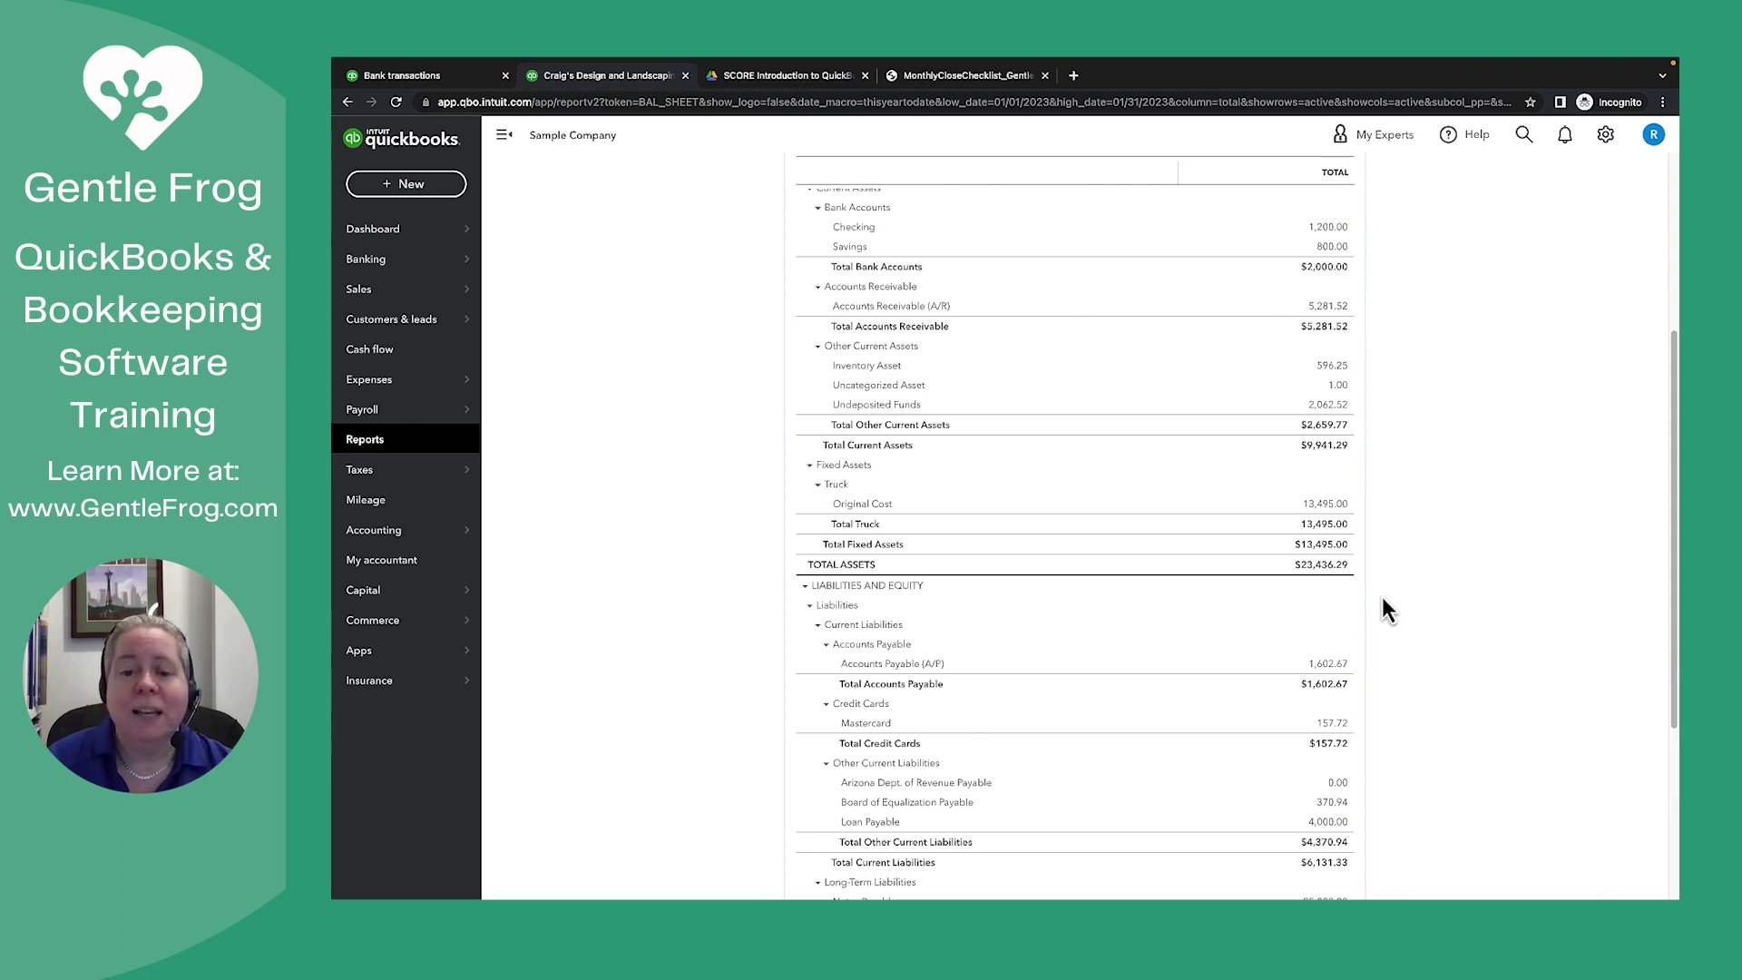
scroll(1386, 610, "down", 2)
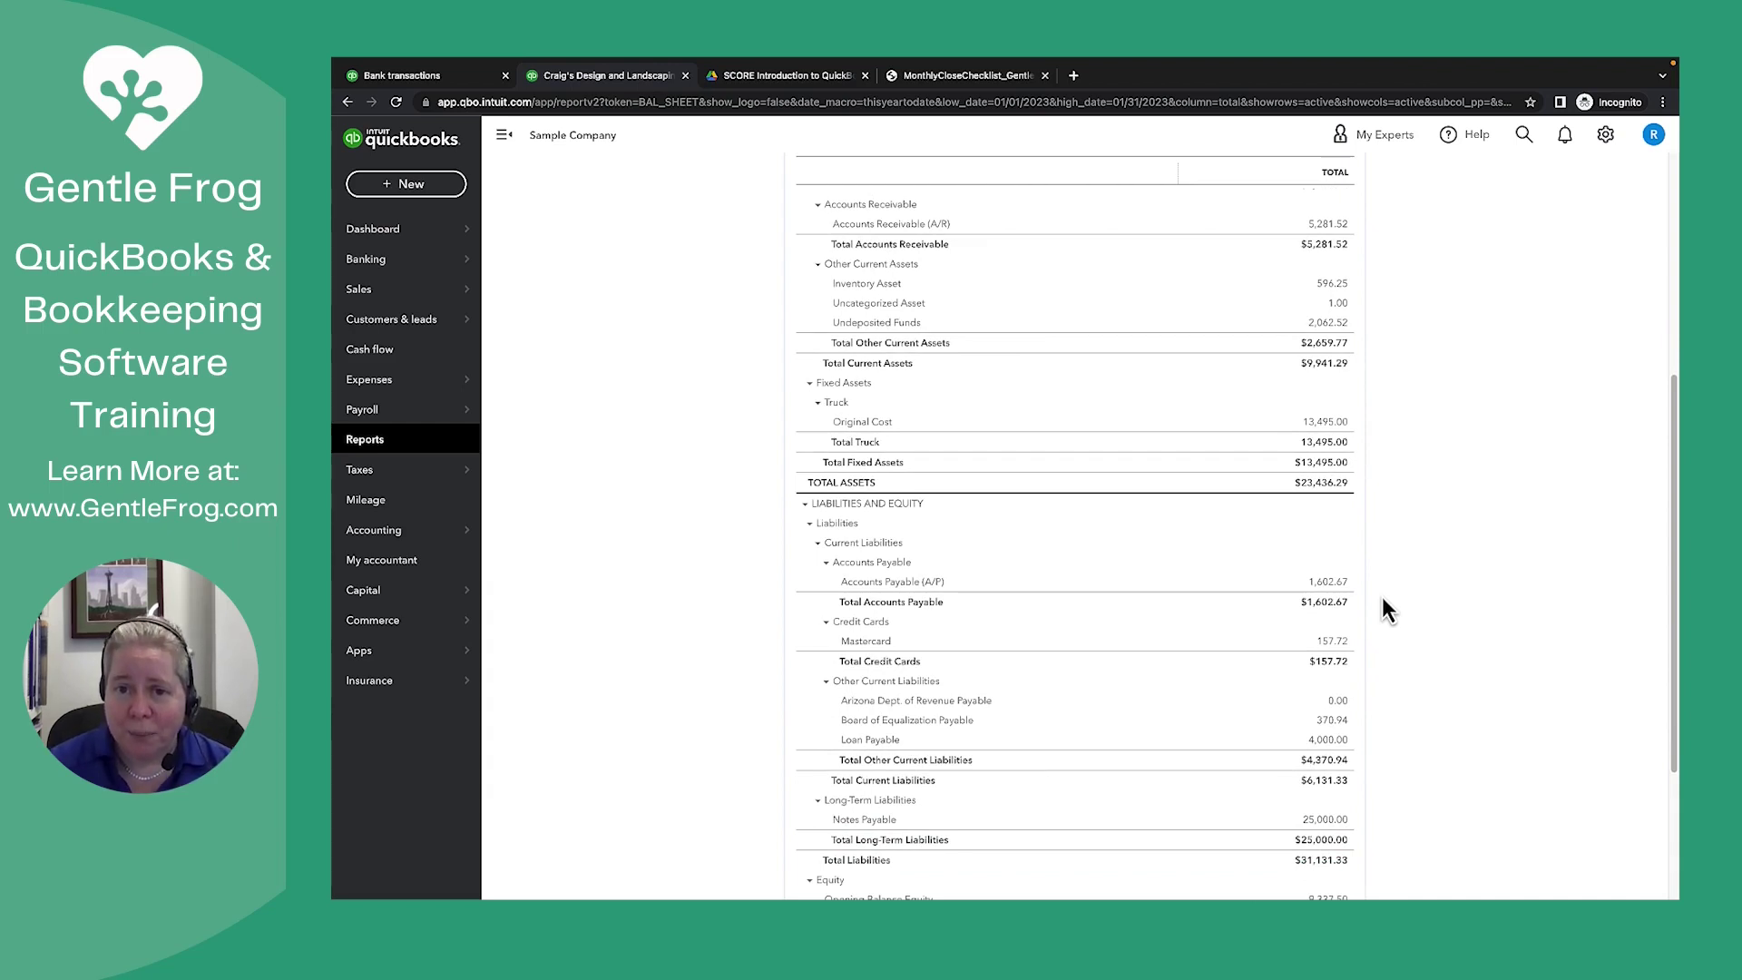
scroll(1386, 610, "down", 1)
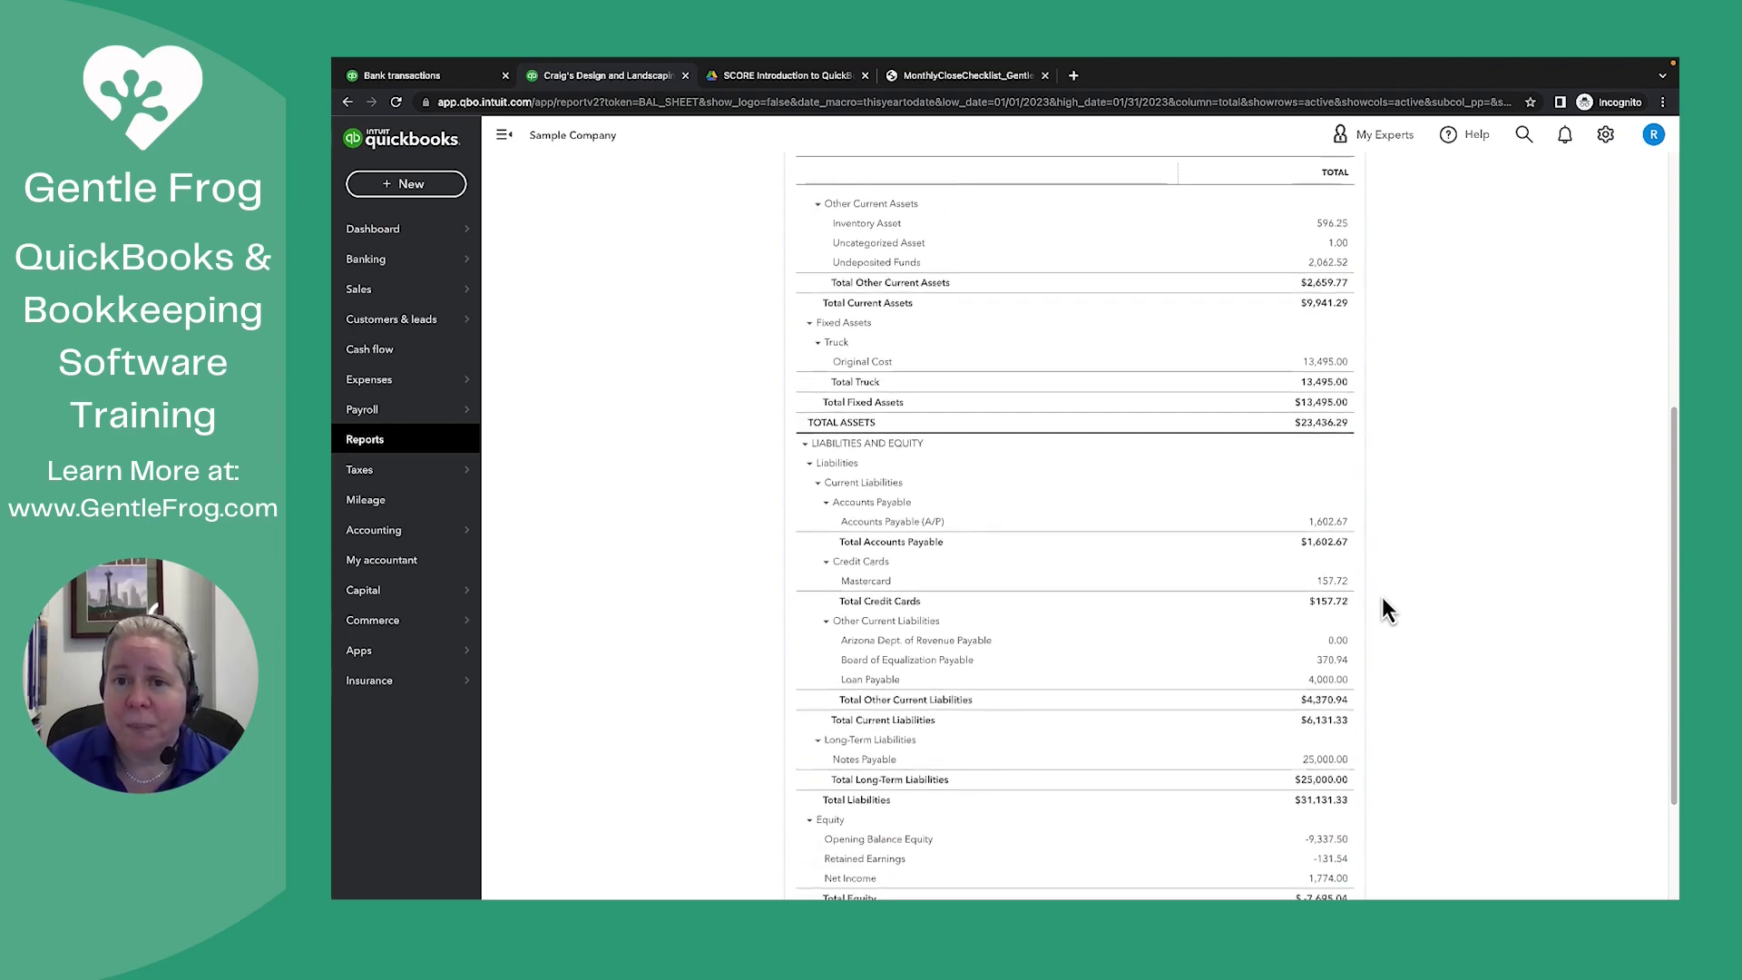
scroll(1386, 610, "down", 2)
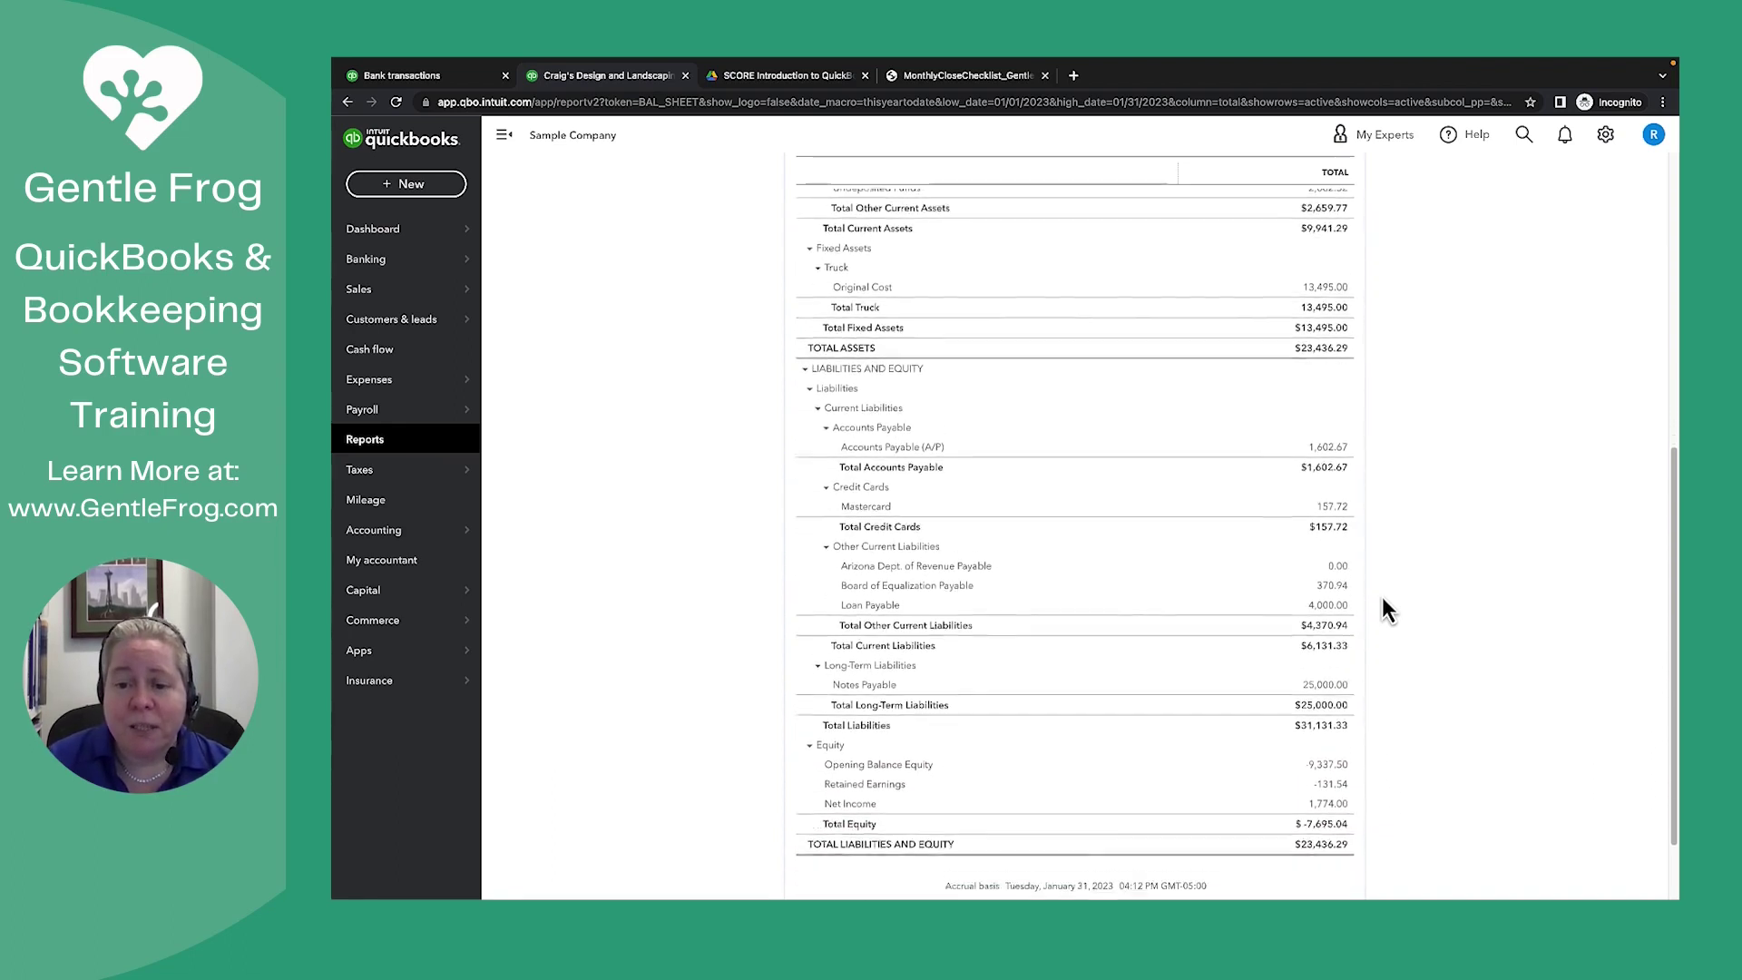
scroll(1386, 610, "up", 10)
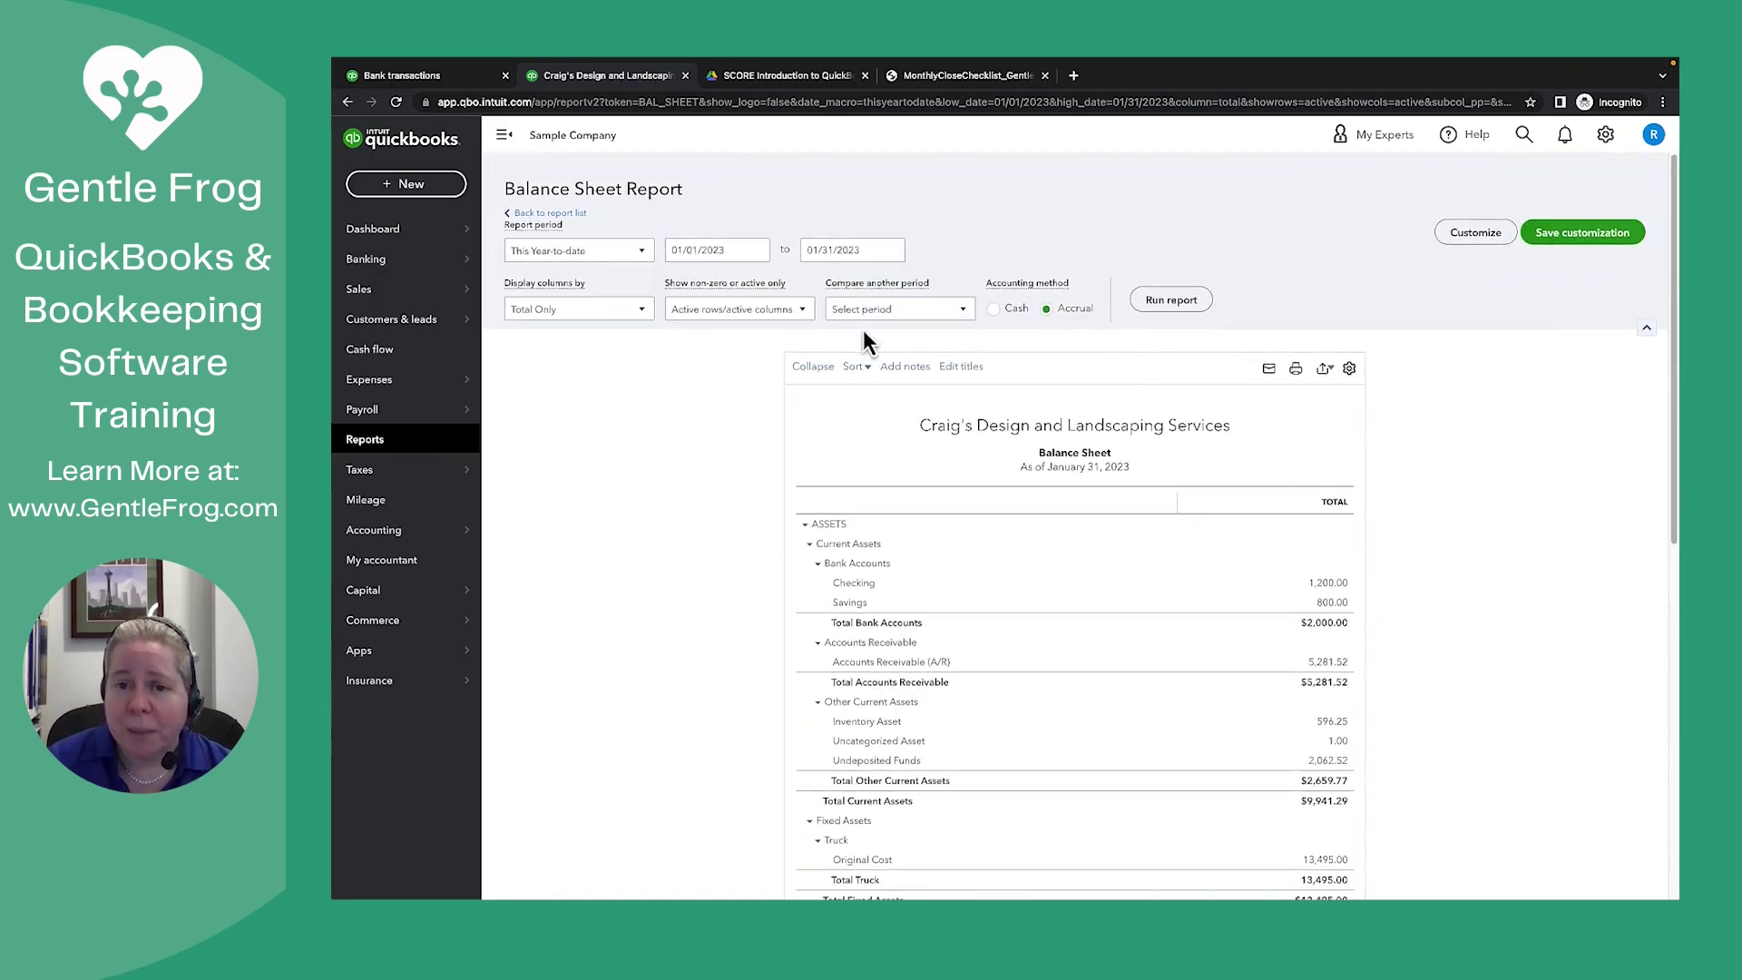
- Check the year-to-date balance sheet for negatives per the checklist and read the checklist items on spikes, dips and gaps
left_click(935, 80)
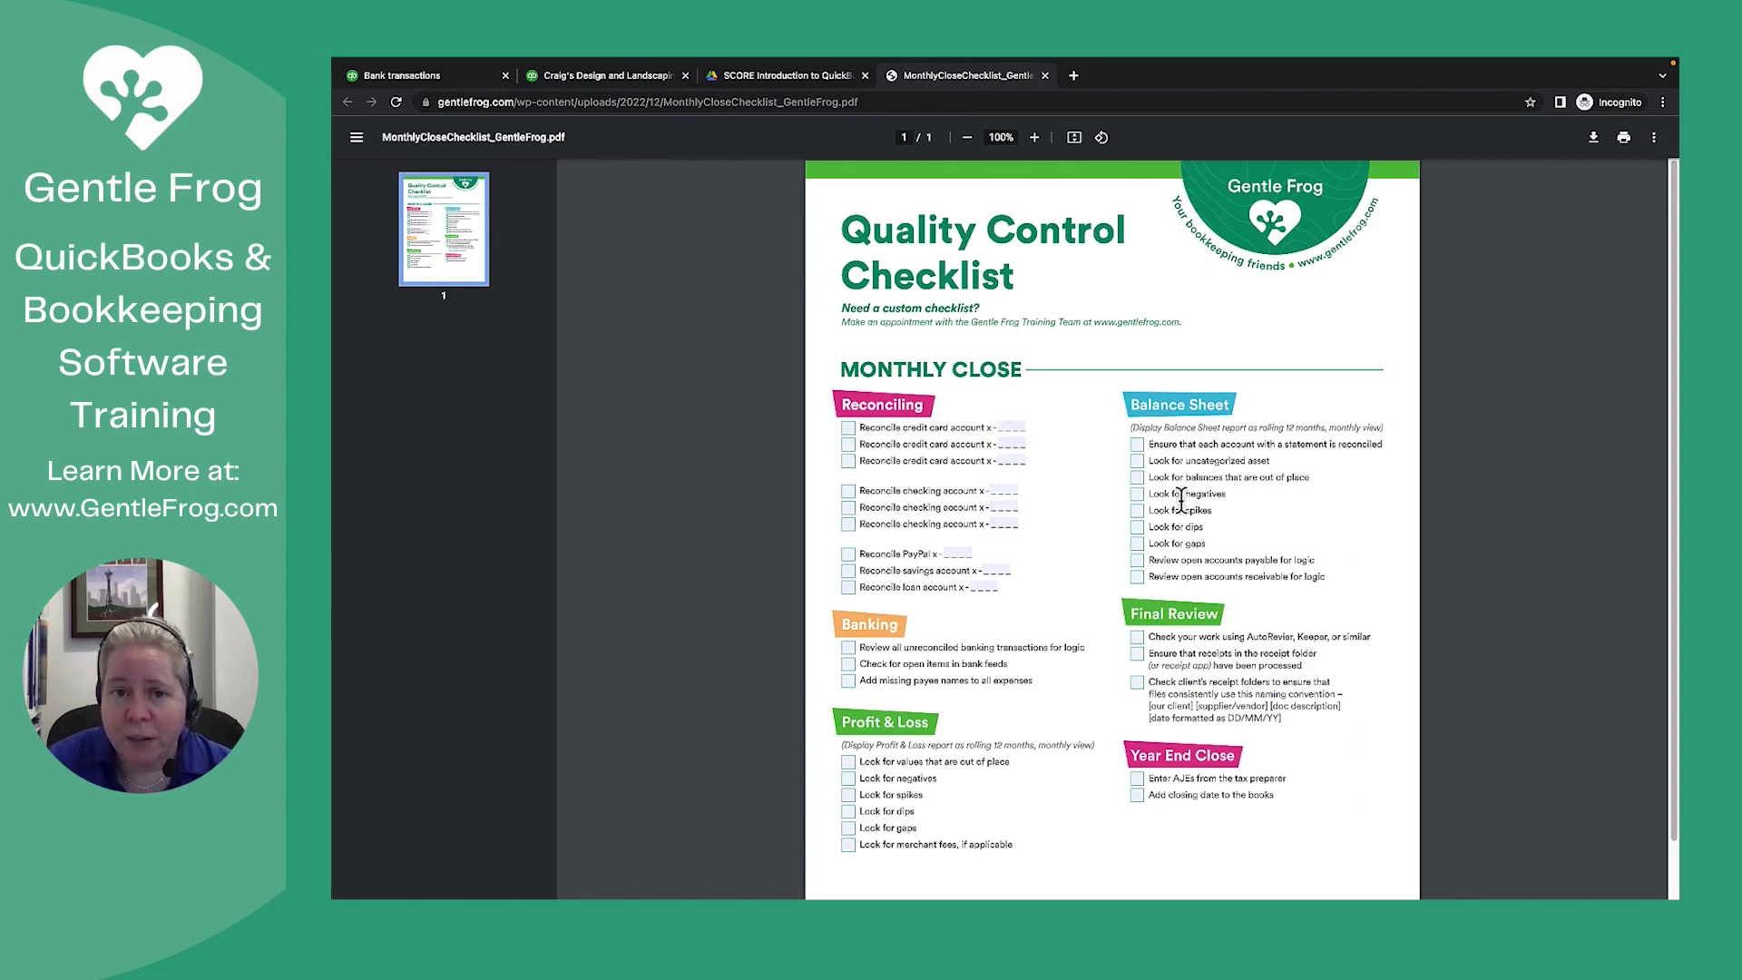
left_click(586, 80)
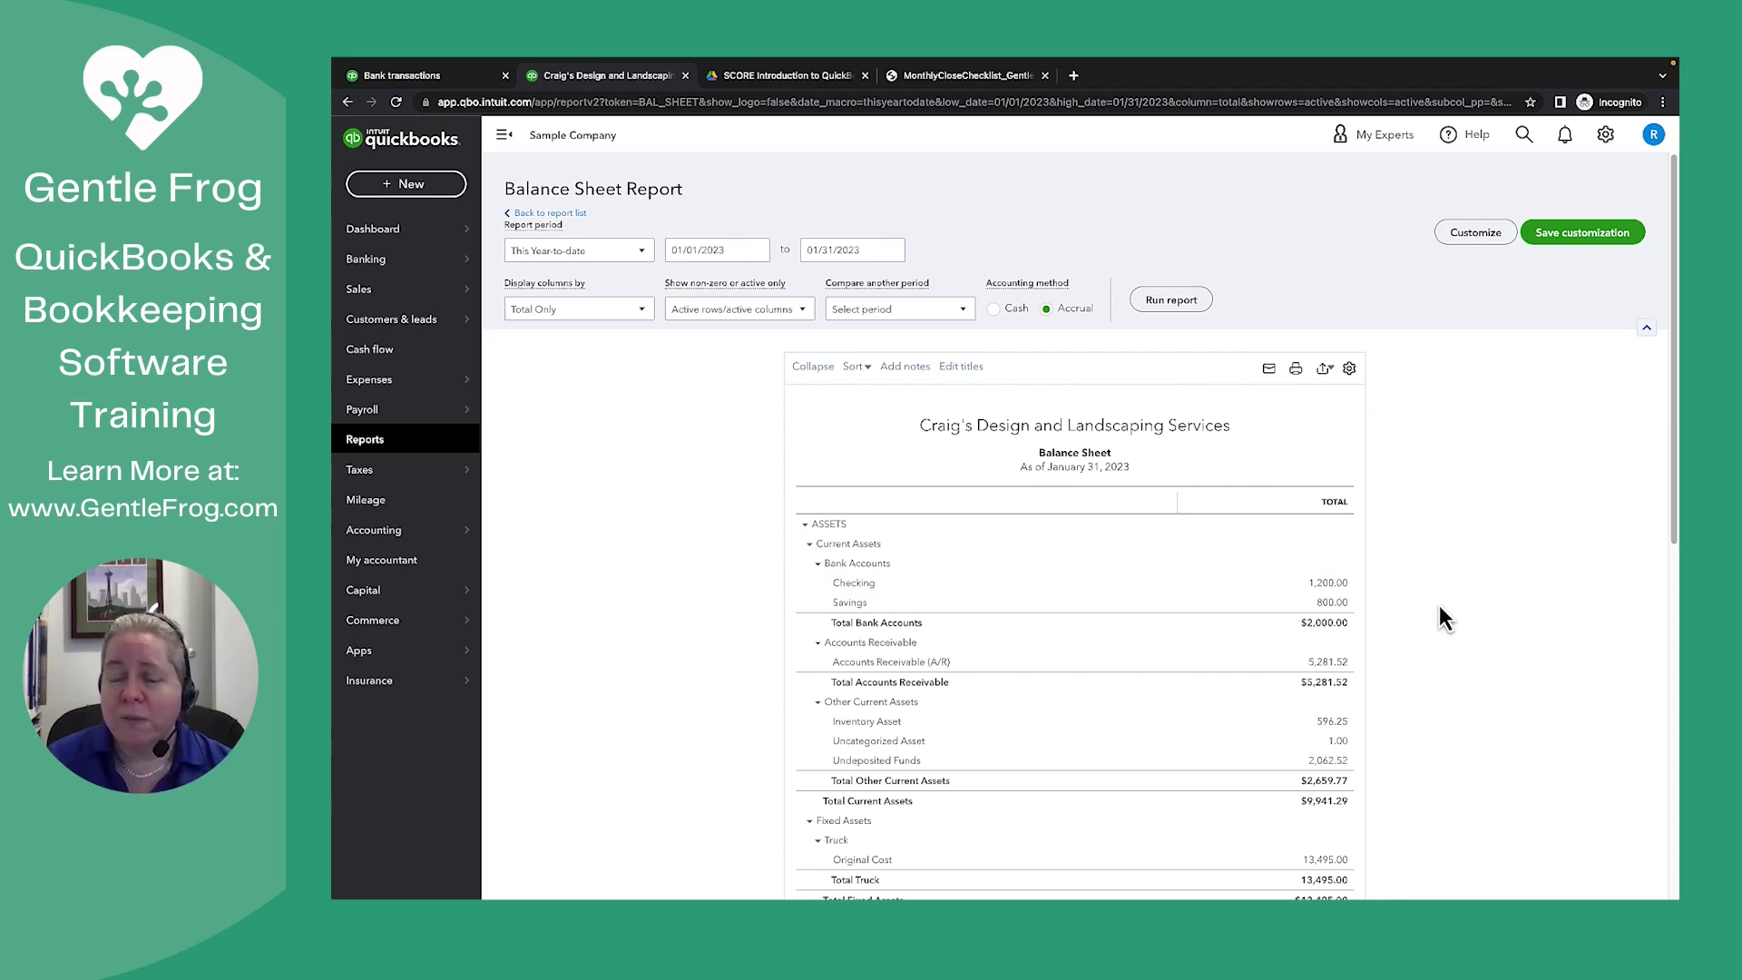
key("ctrl+9")
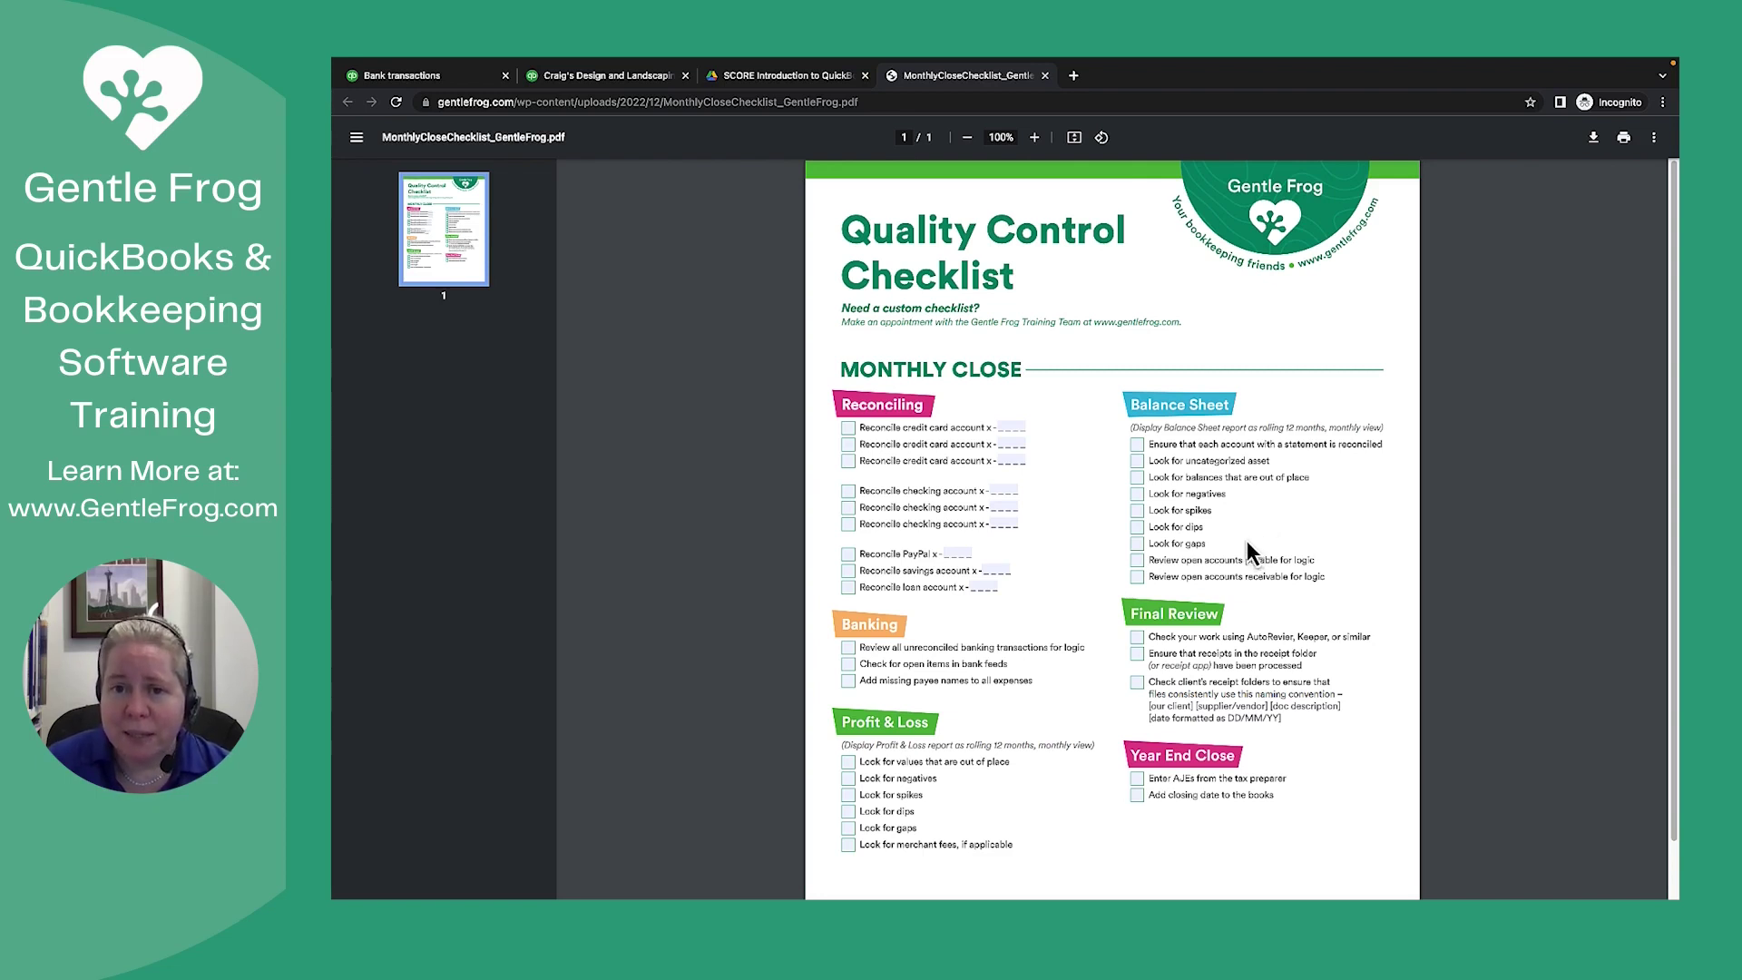
- Examine the monthly balance sheet for January to December 2022 for spikes, dips and gaps in each account
left_click(608, 74)
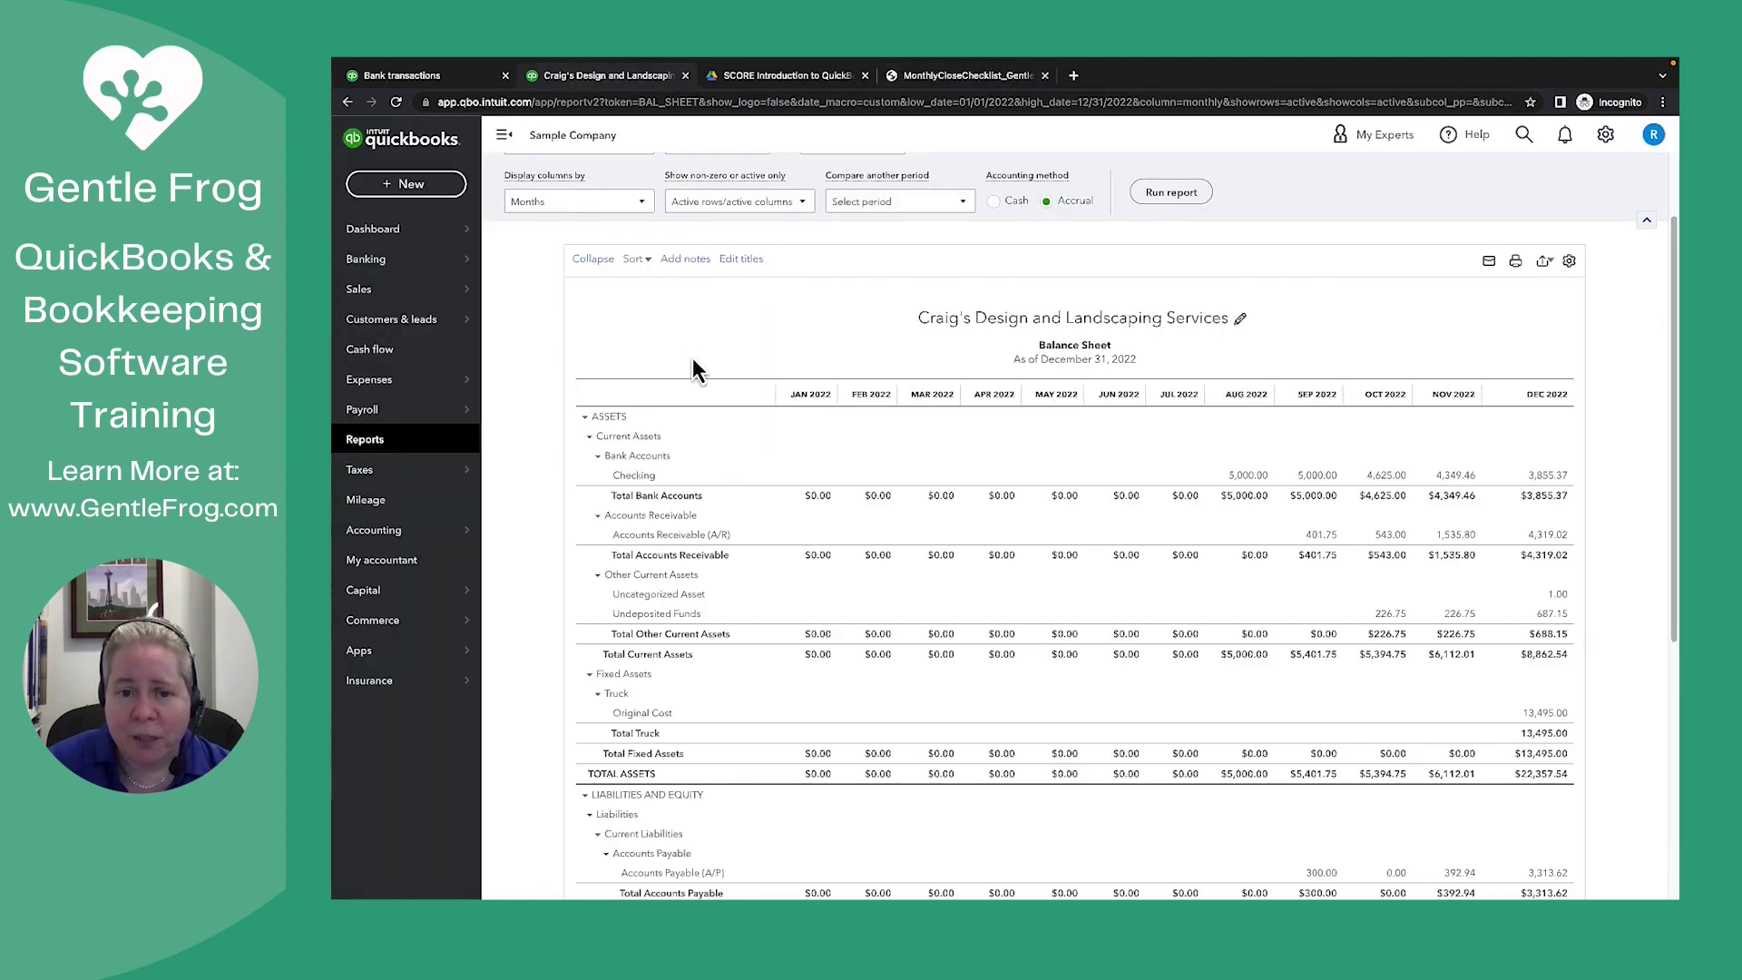
scroll(693, 357, "up", 1)
scroll(693, 358, "up", 2)
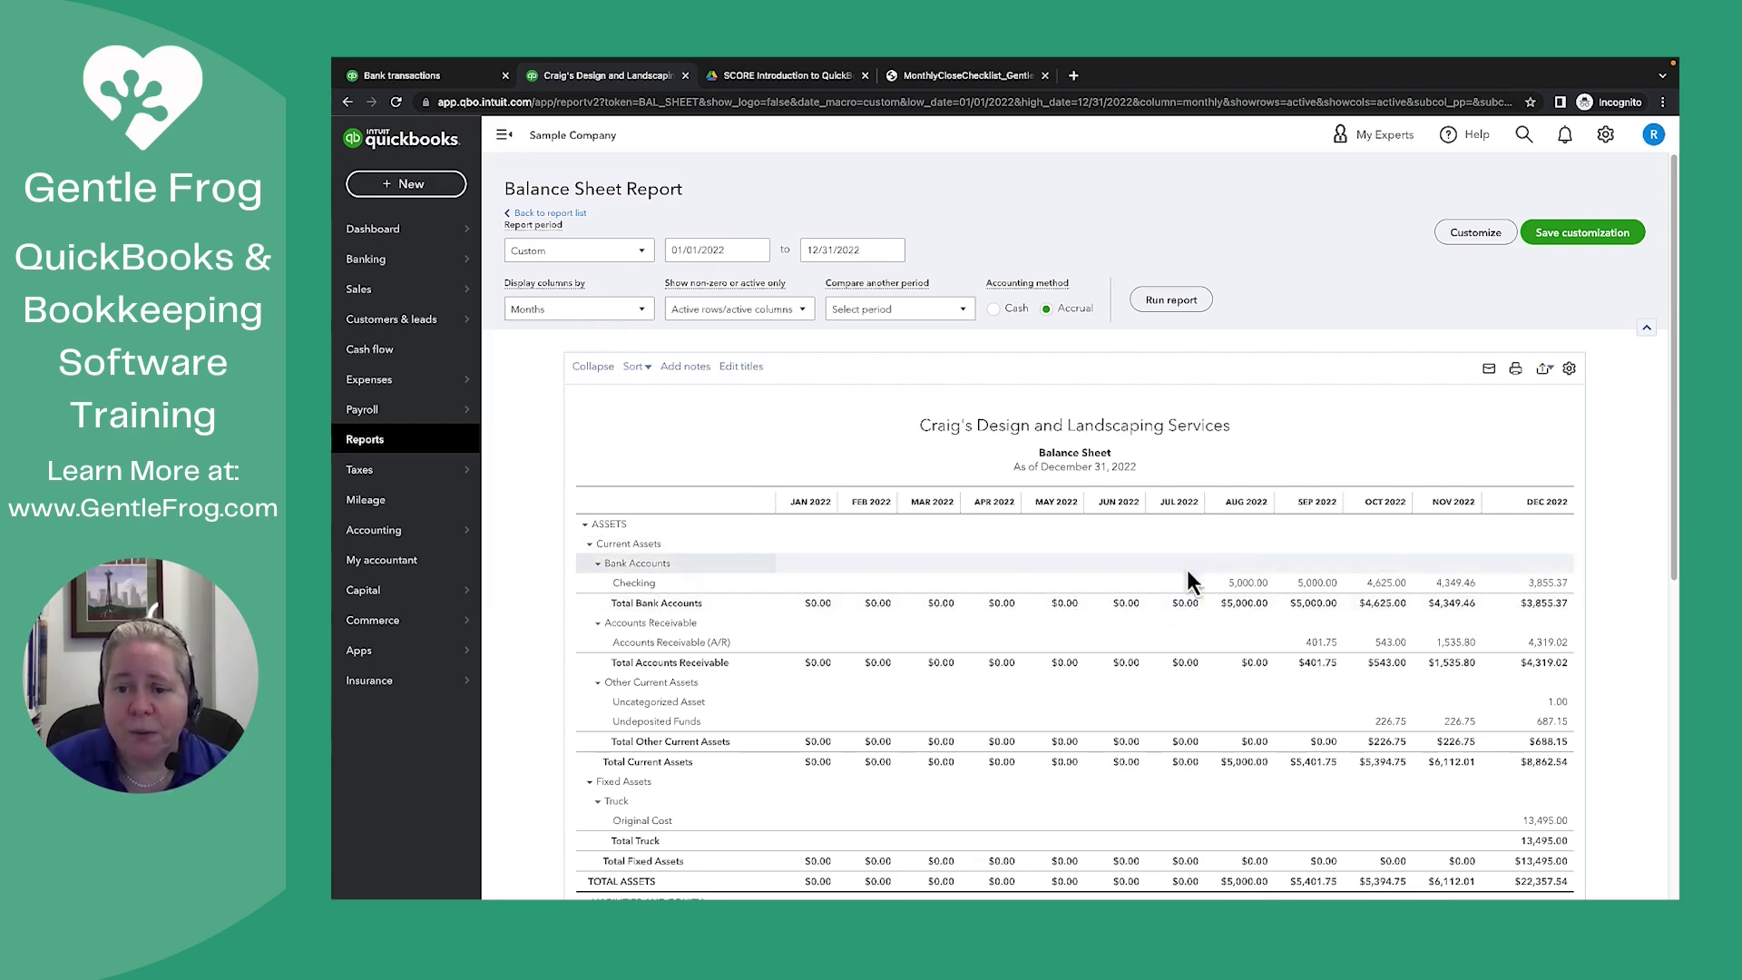
scroll(1606, 588, "down", 1)
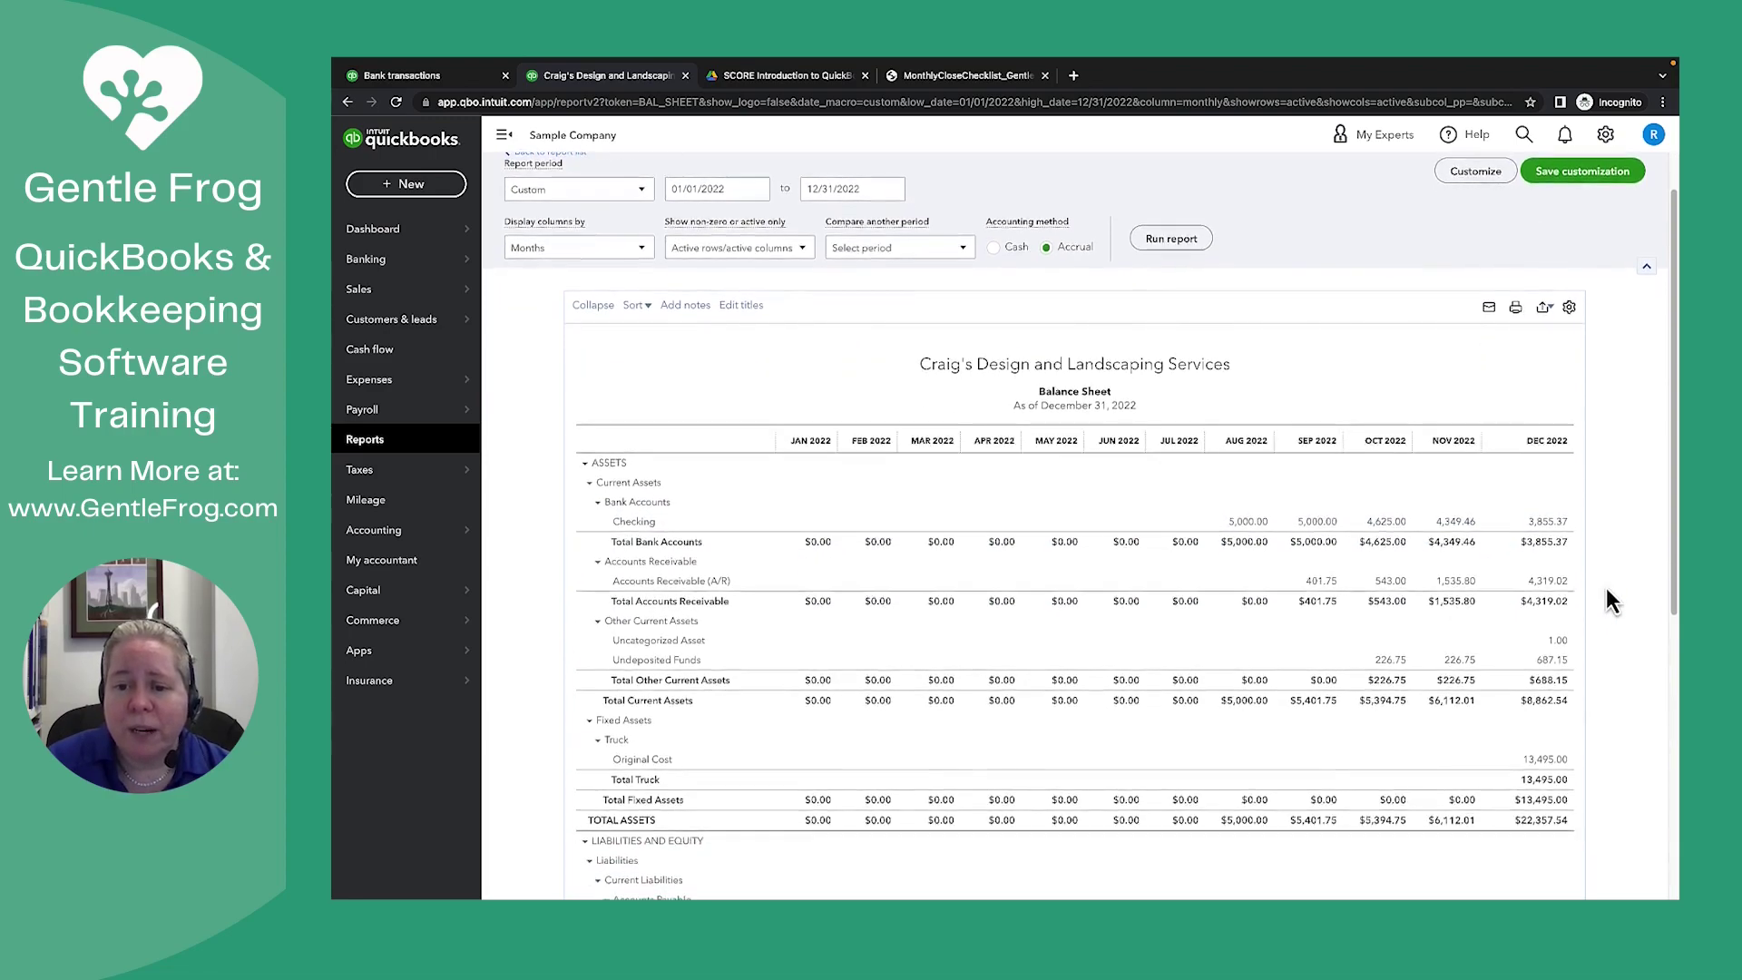
scroll(1605, 587, "down", 2)
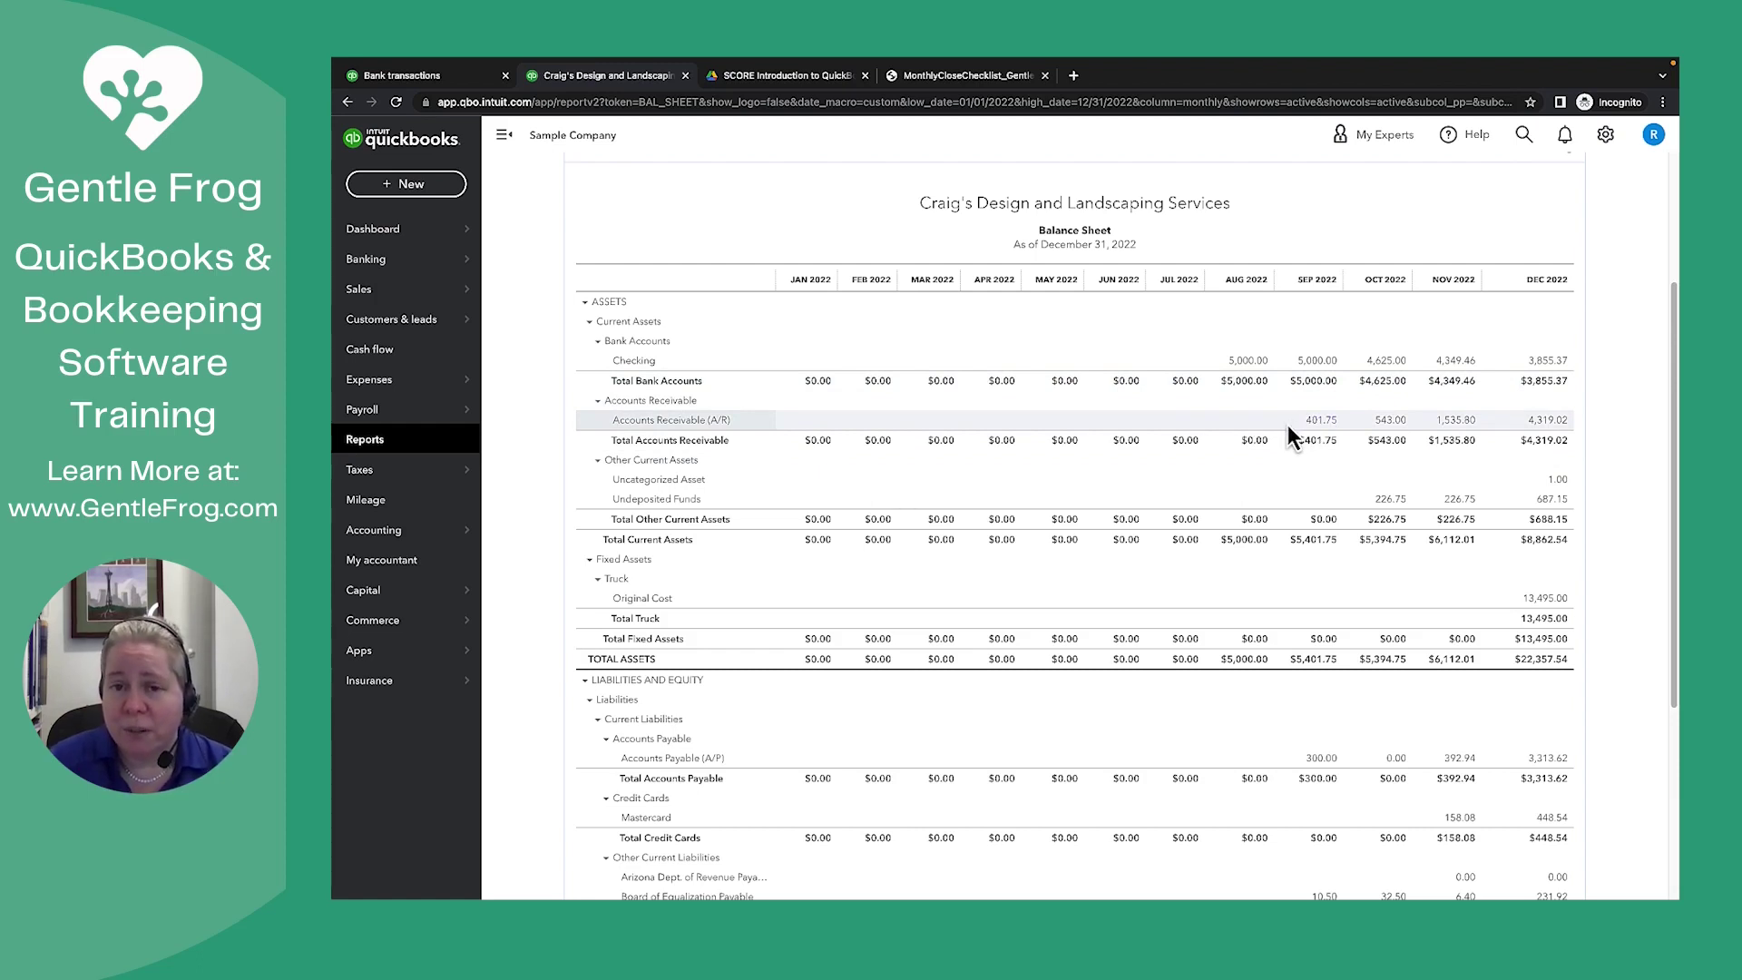
scroll(1261, 678, "down", 2)
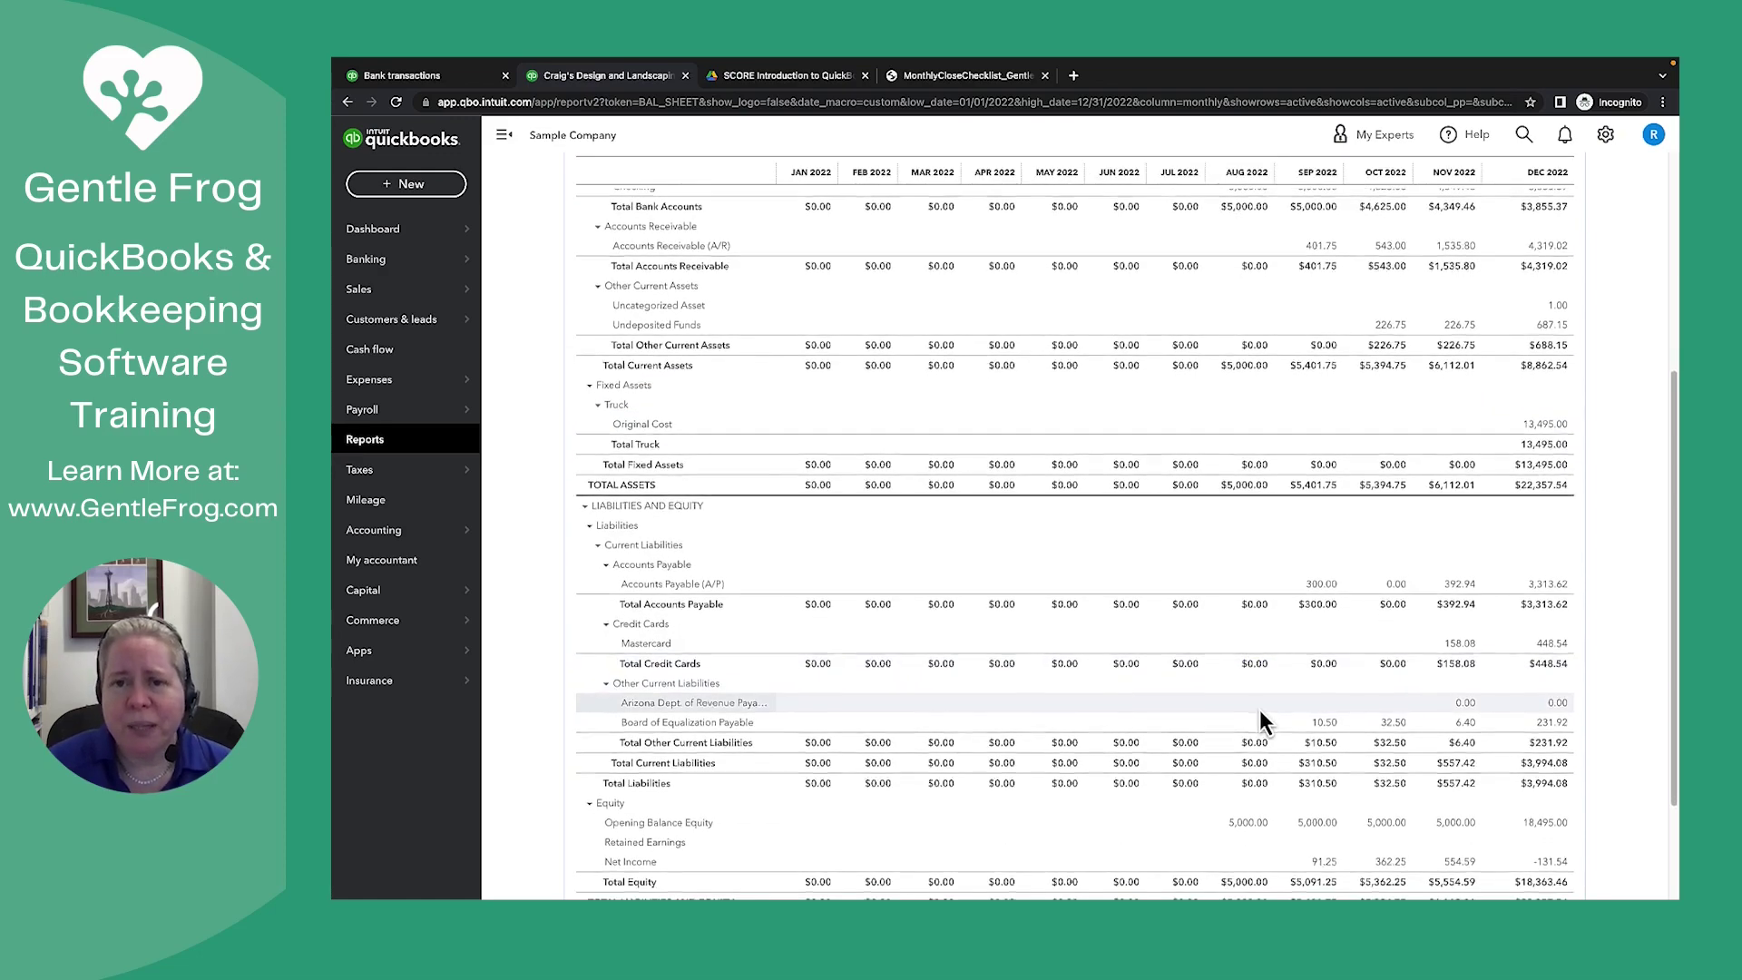
scroll(1259, 711, "down", 1)
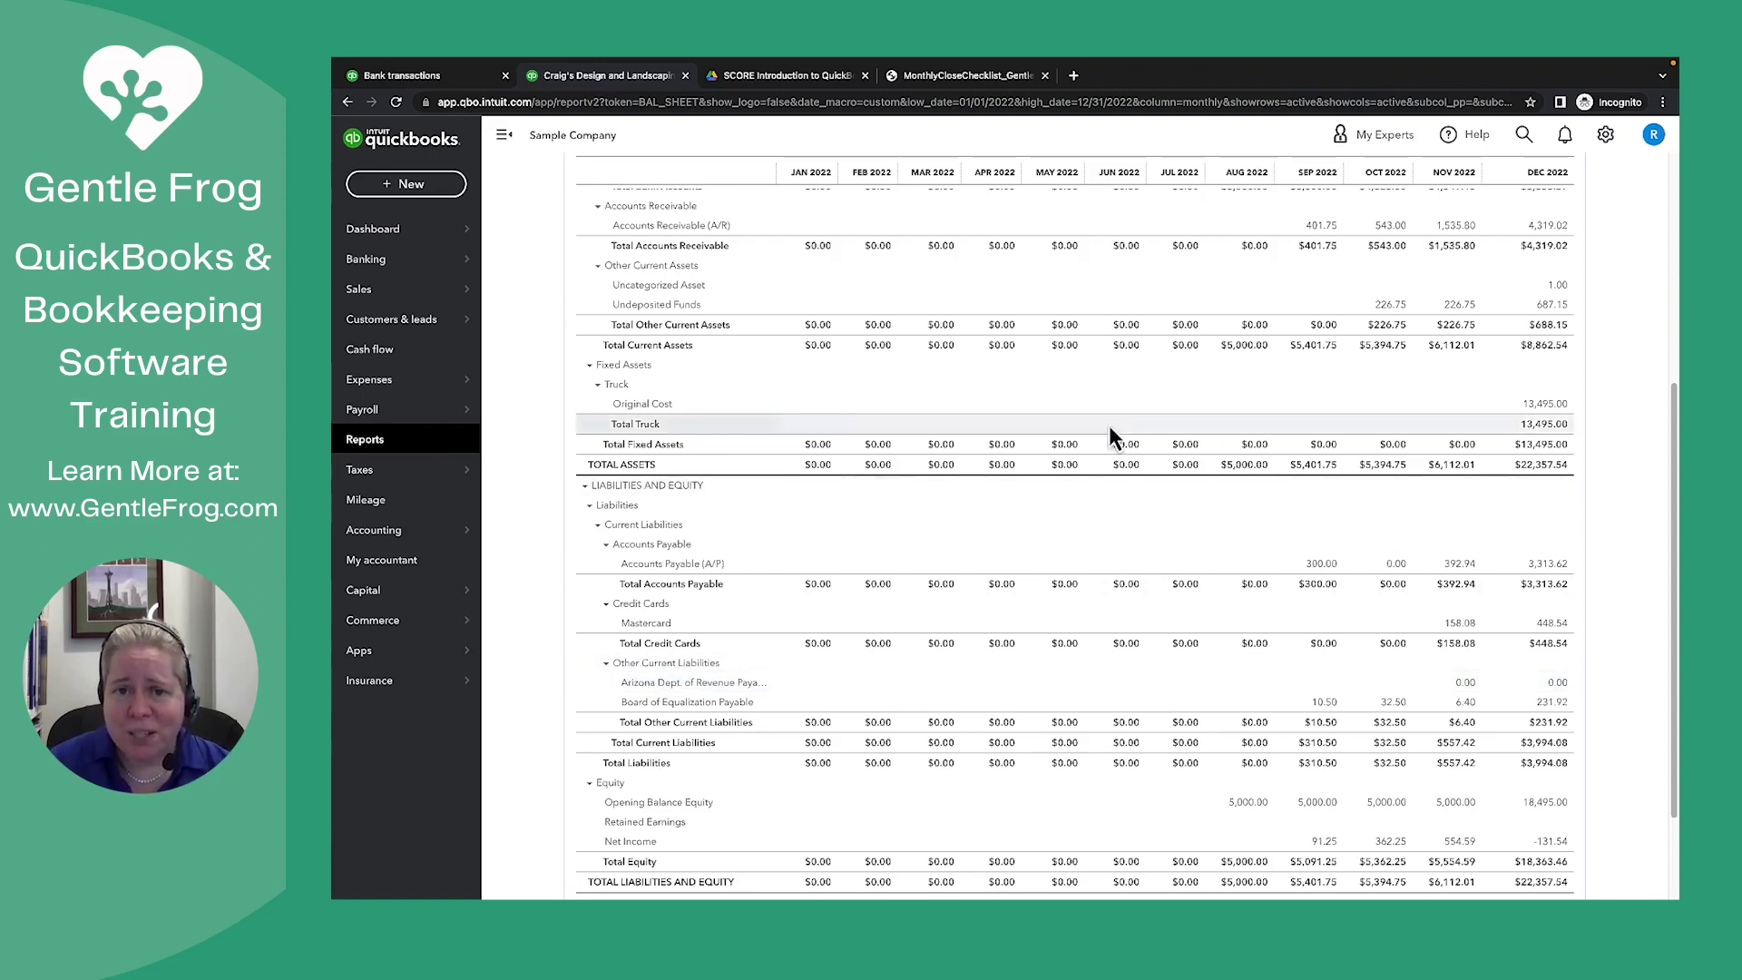
- Read the checklist item on open accounts payable and open the Accounts payable aging summary report to review it
left_click(978, 78)
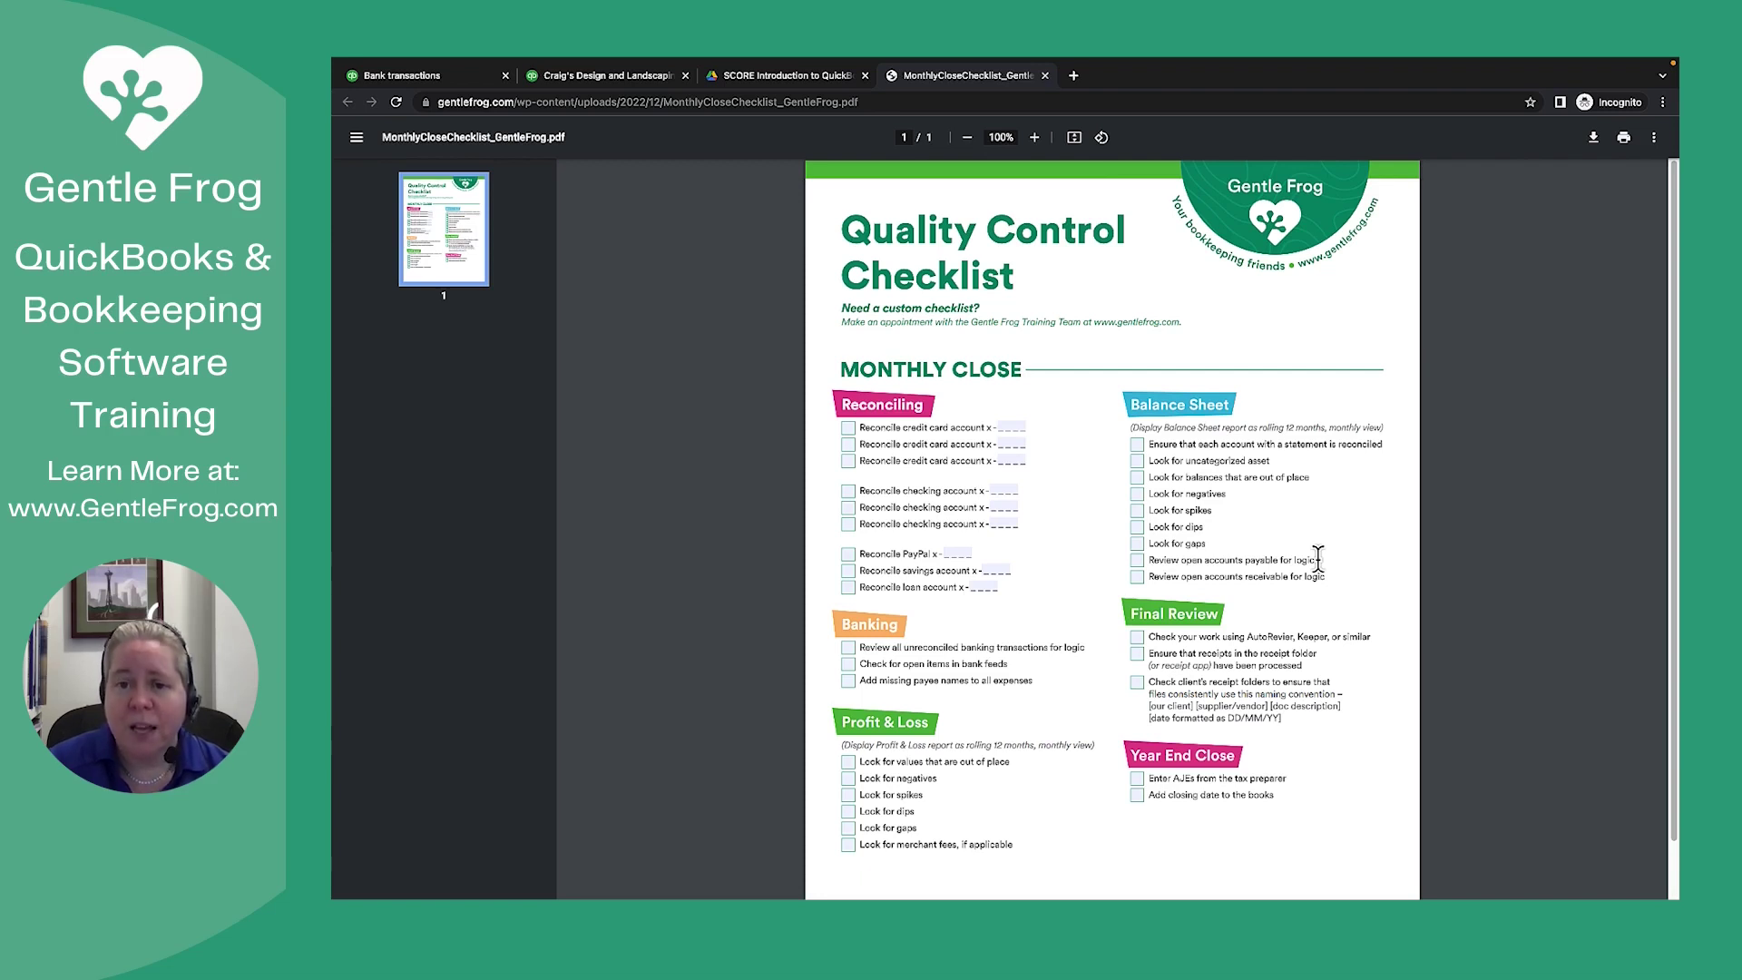
left_click(596, 80)
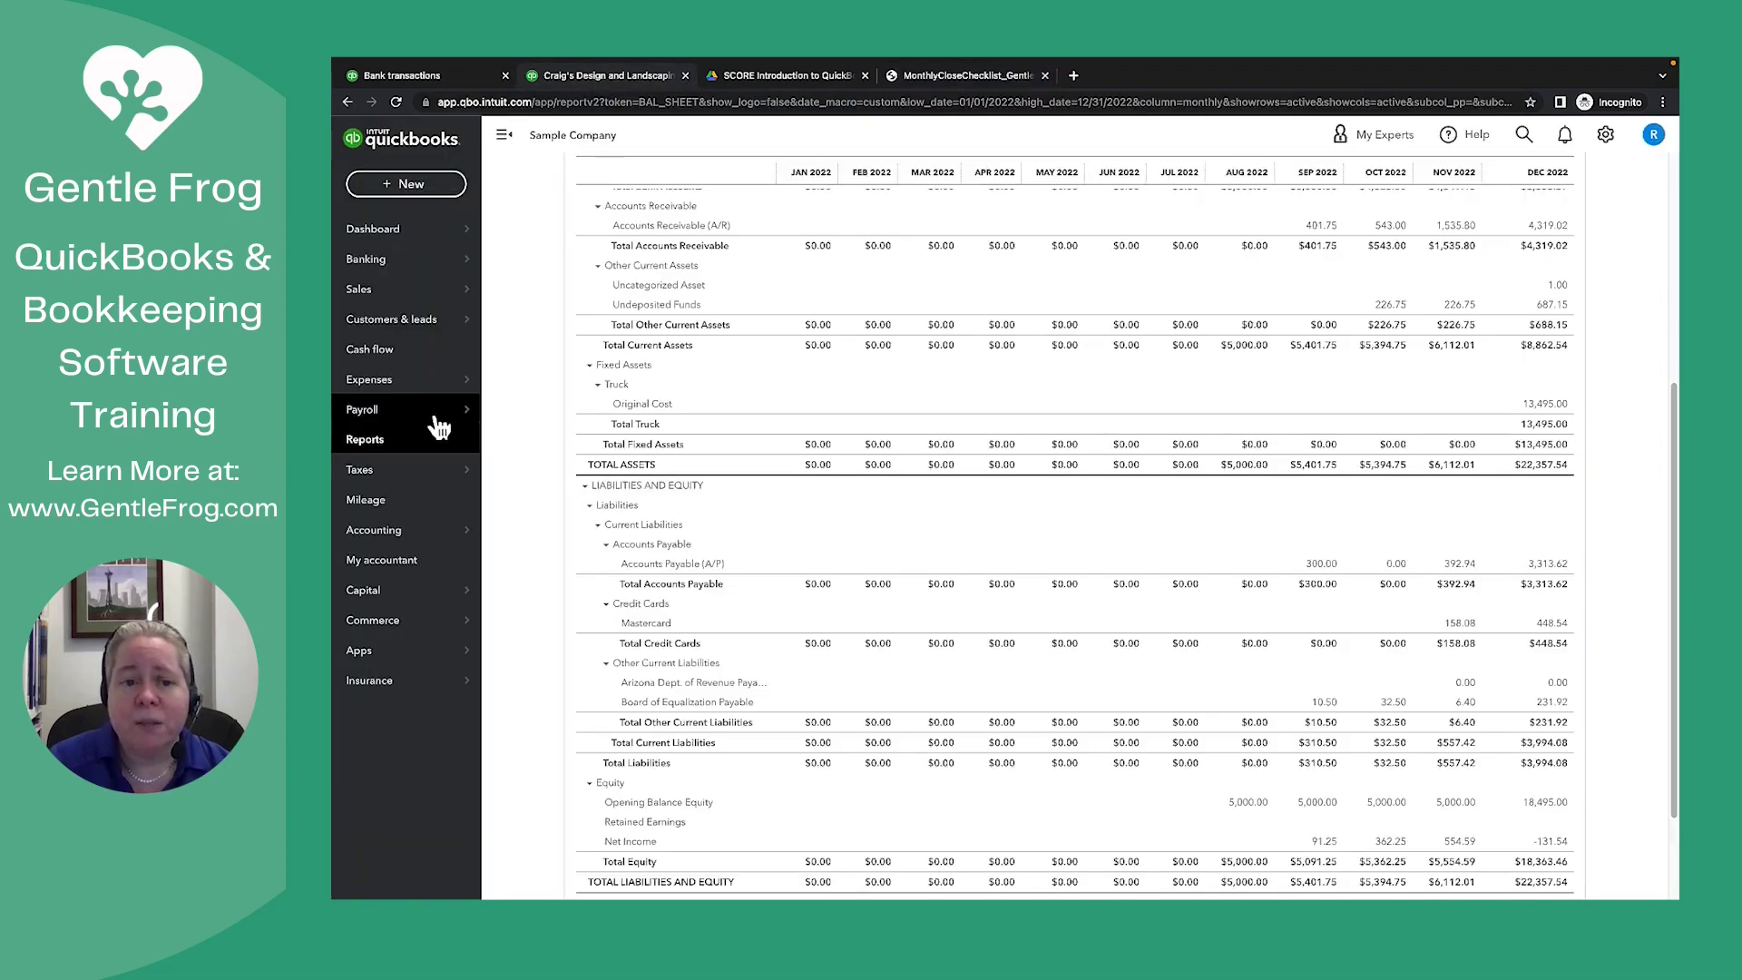
left_click(397, 449)
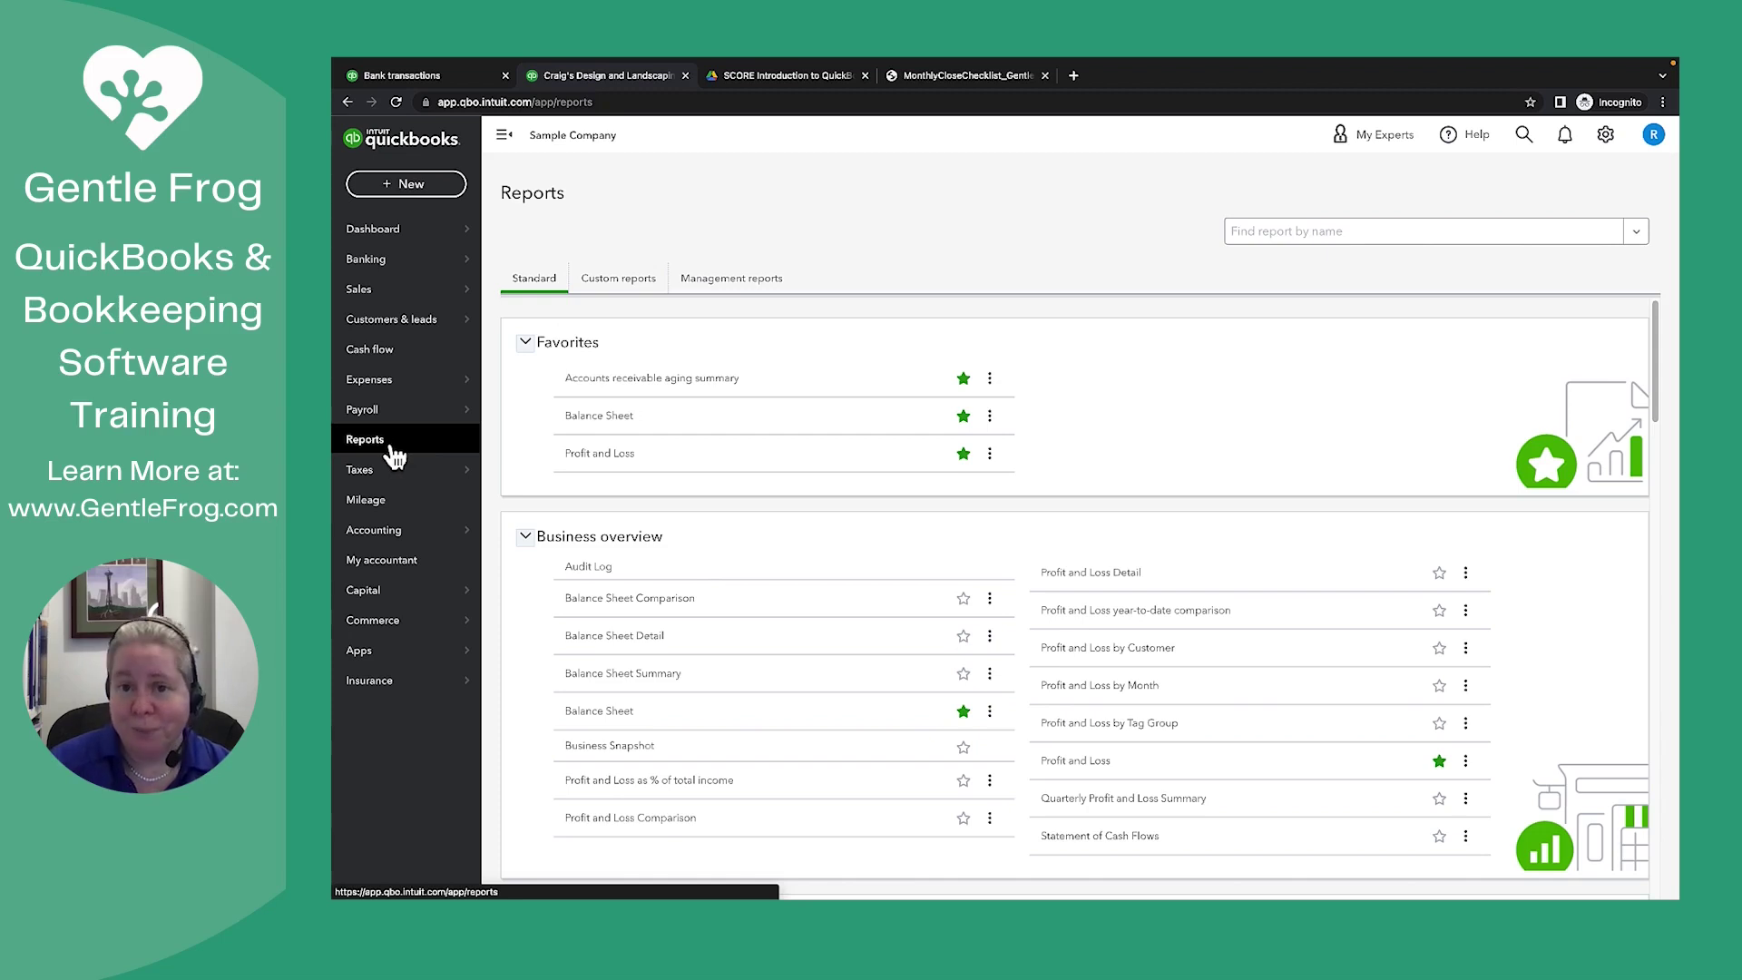
left_click(1288, 234)
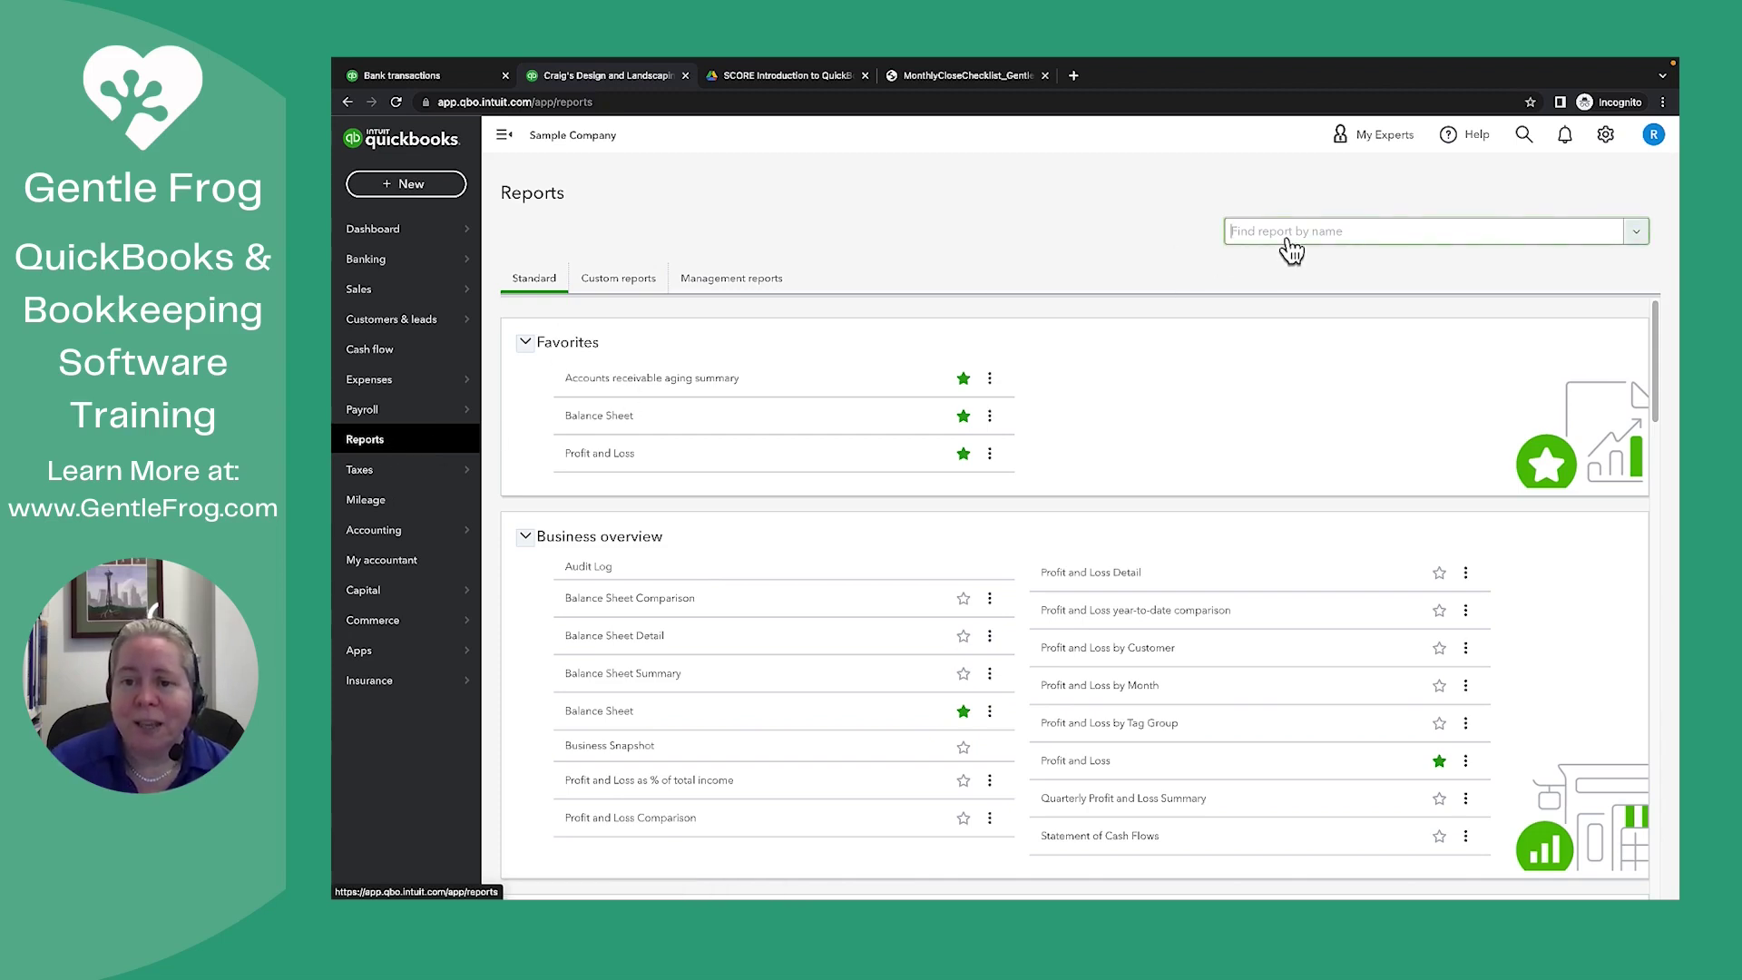
type("payale")
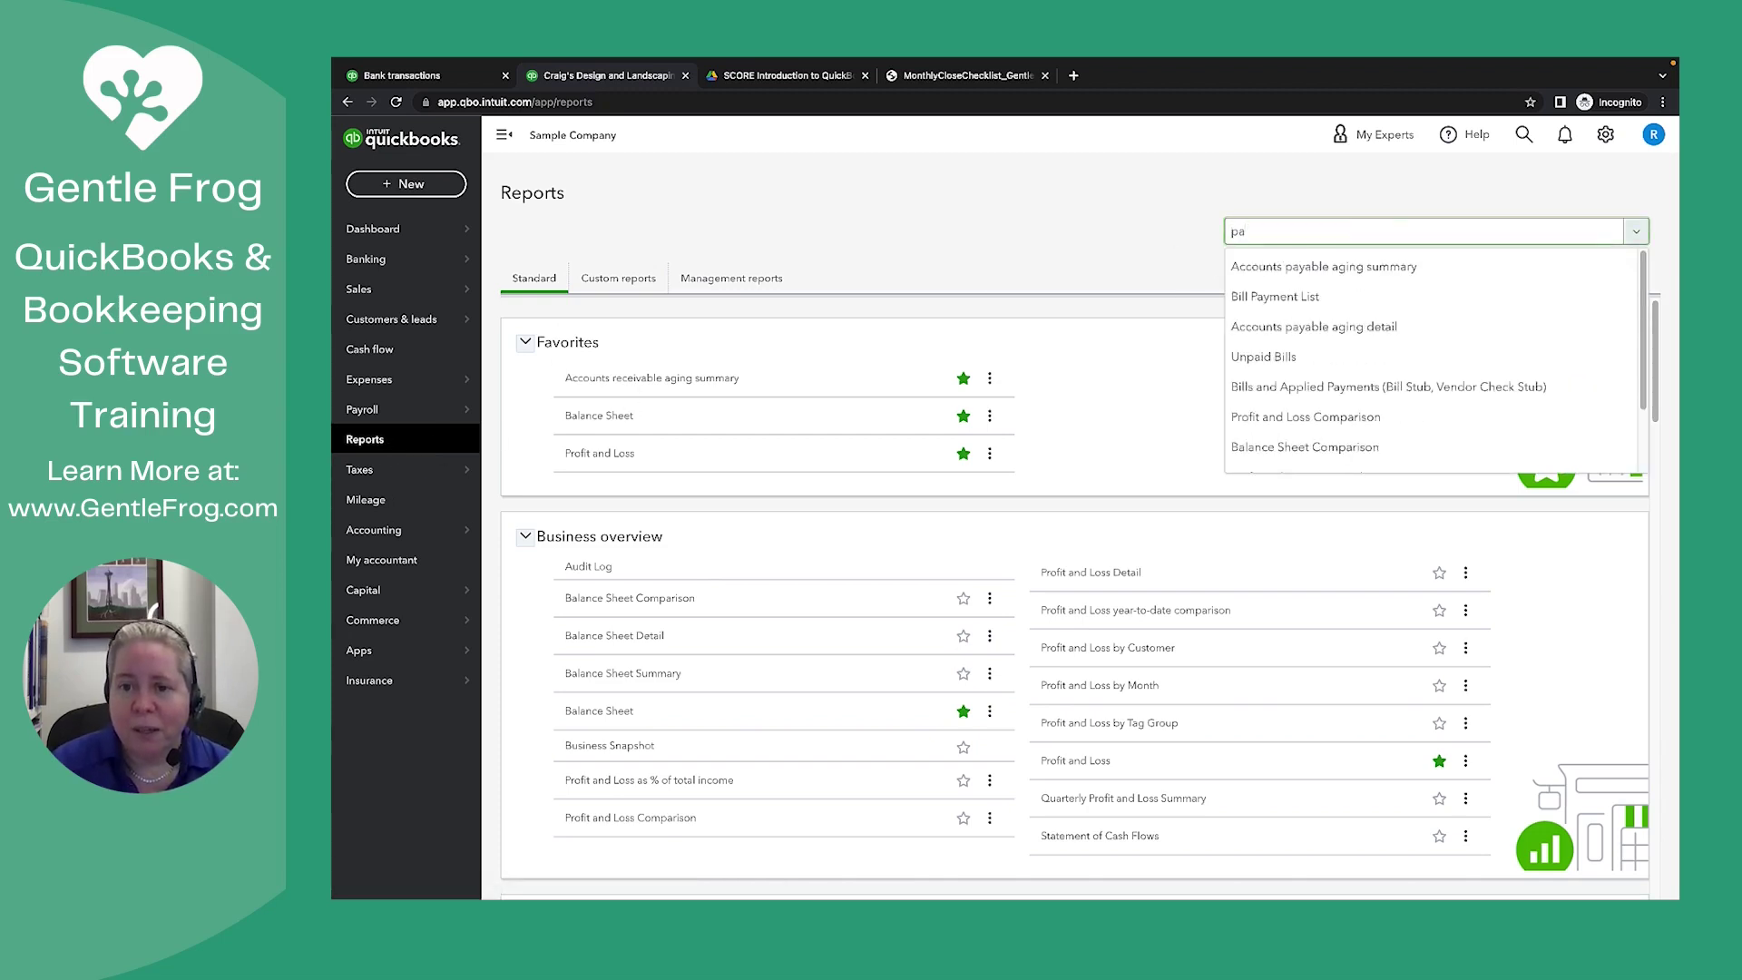
key("BackSpace")
key("BackSpace")
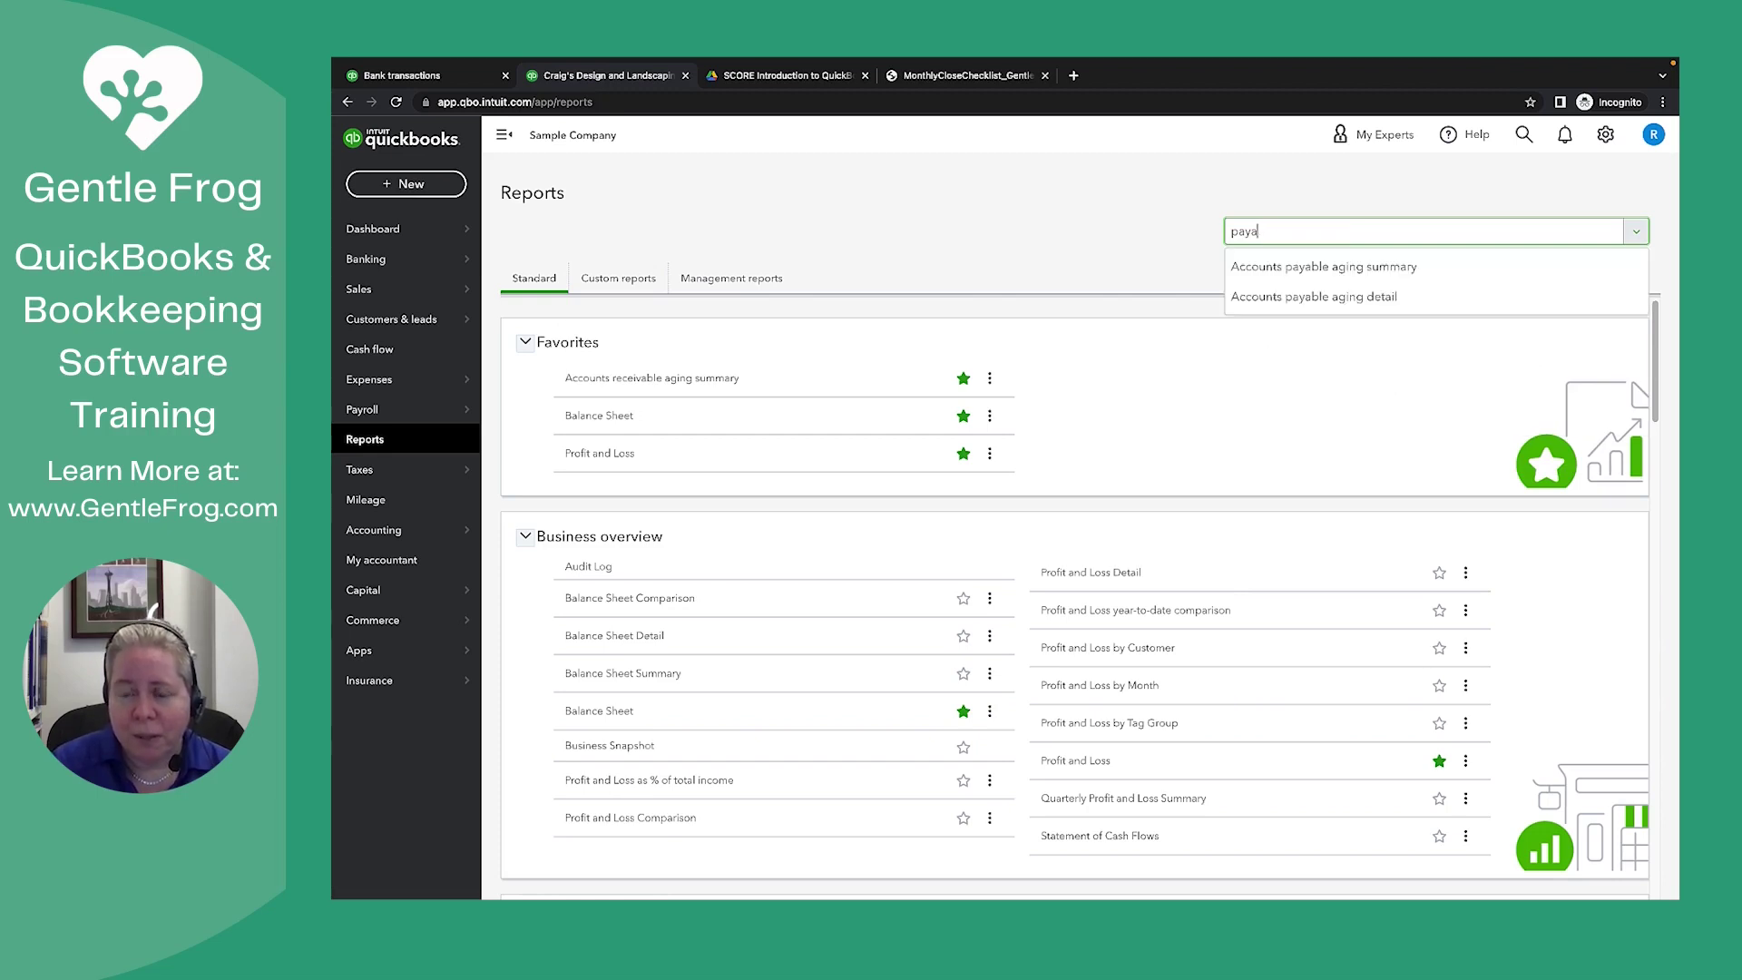
left_click(1292, 270)
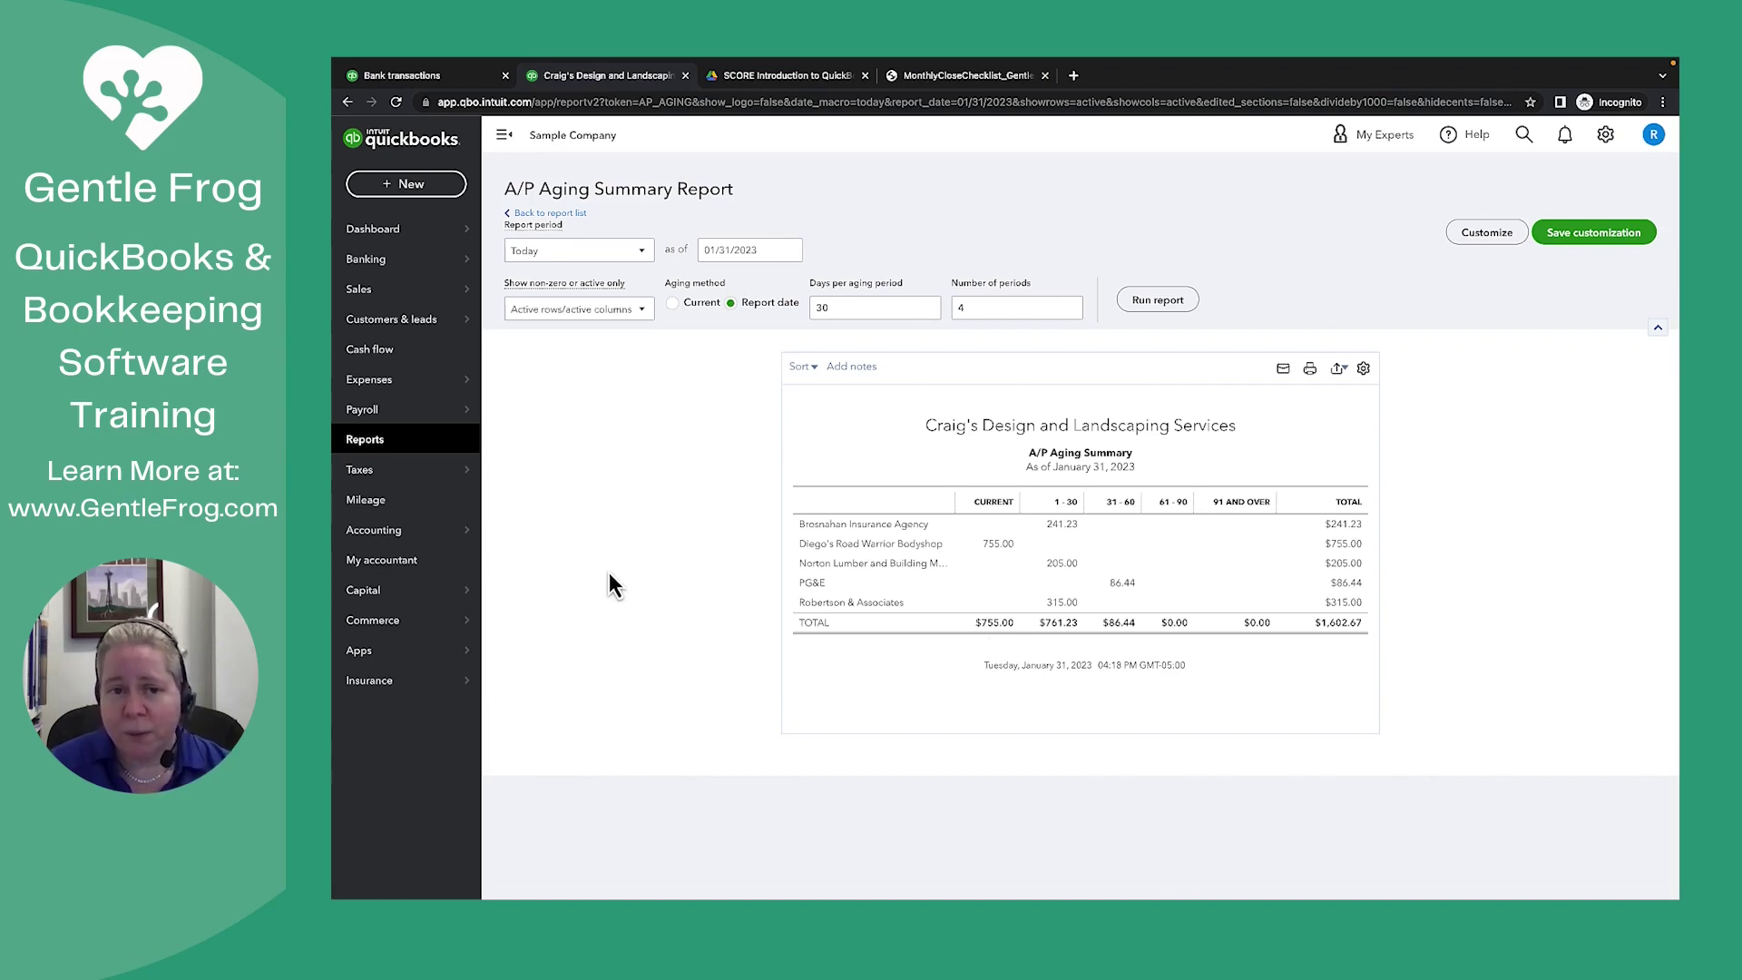
- Review the Accounts receivable aging summary for open customer balances and return to the checklist's accounts receivable item
left_click(396, 449)
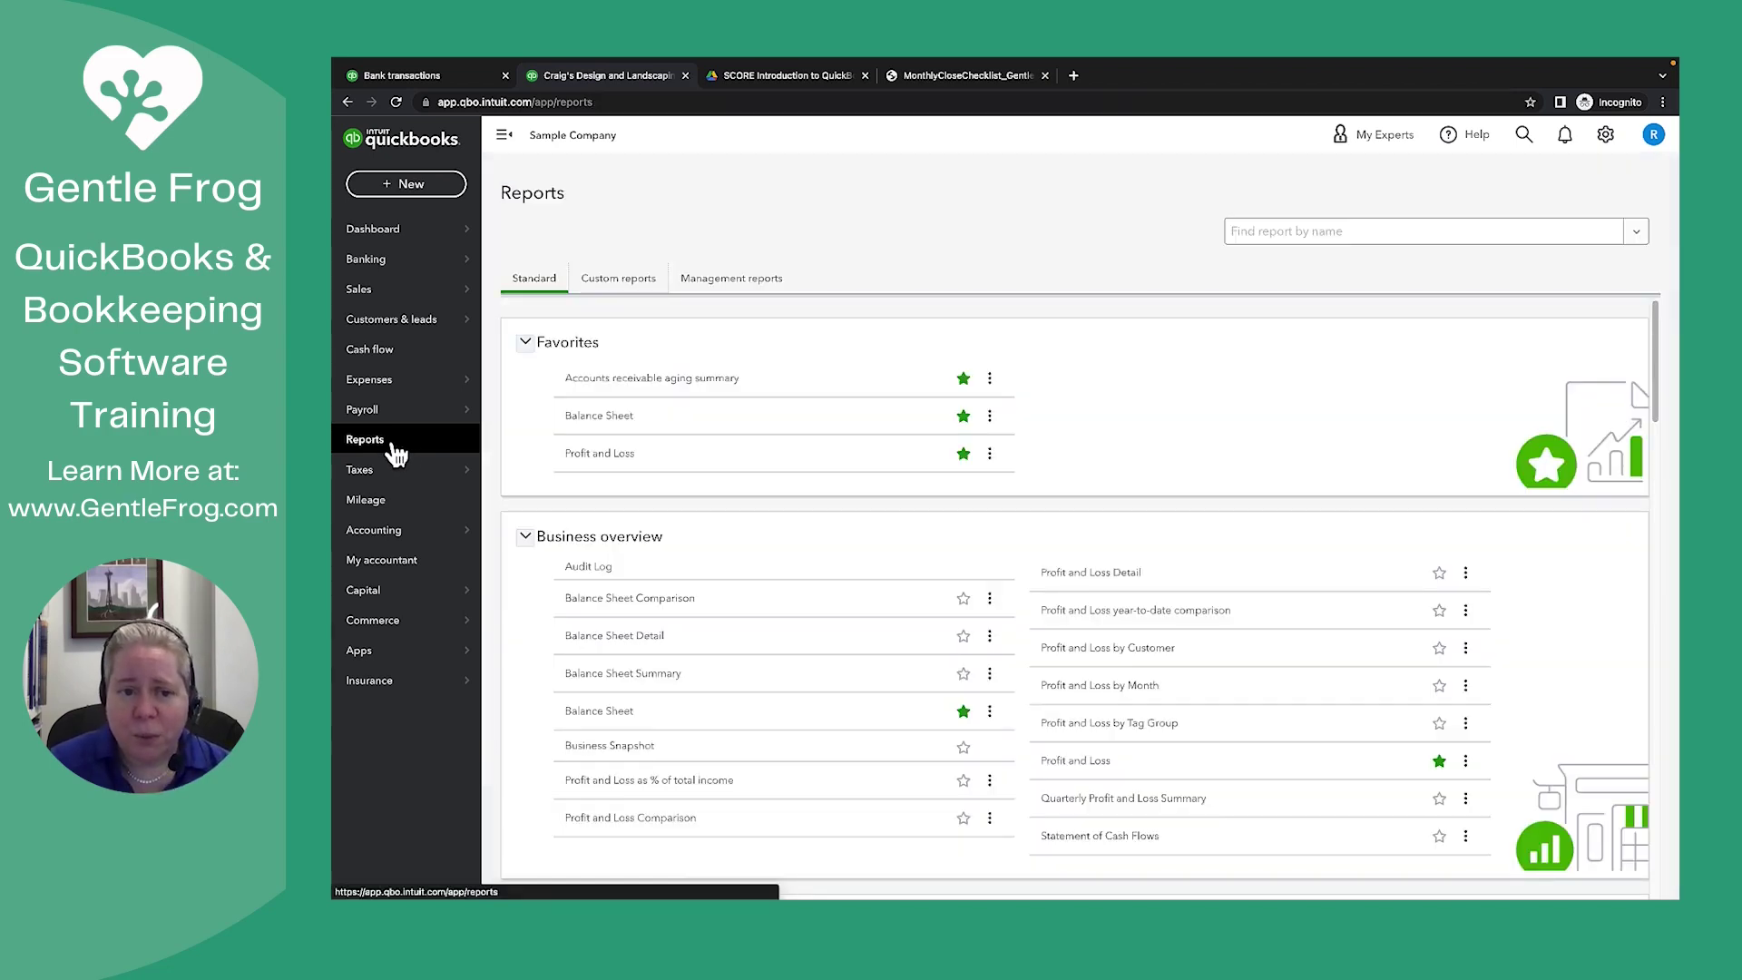
left_click(655, 379)
scroll(1036, 378, "down", 3)
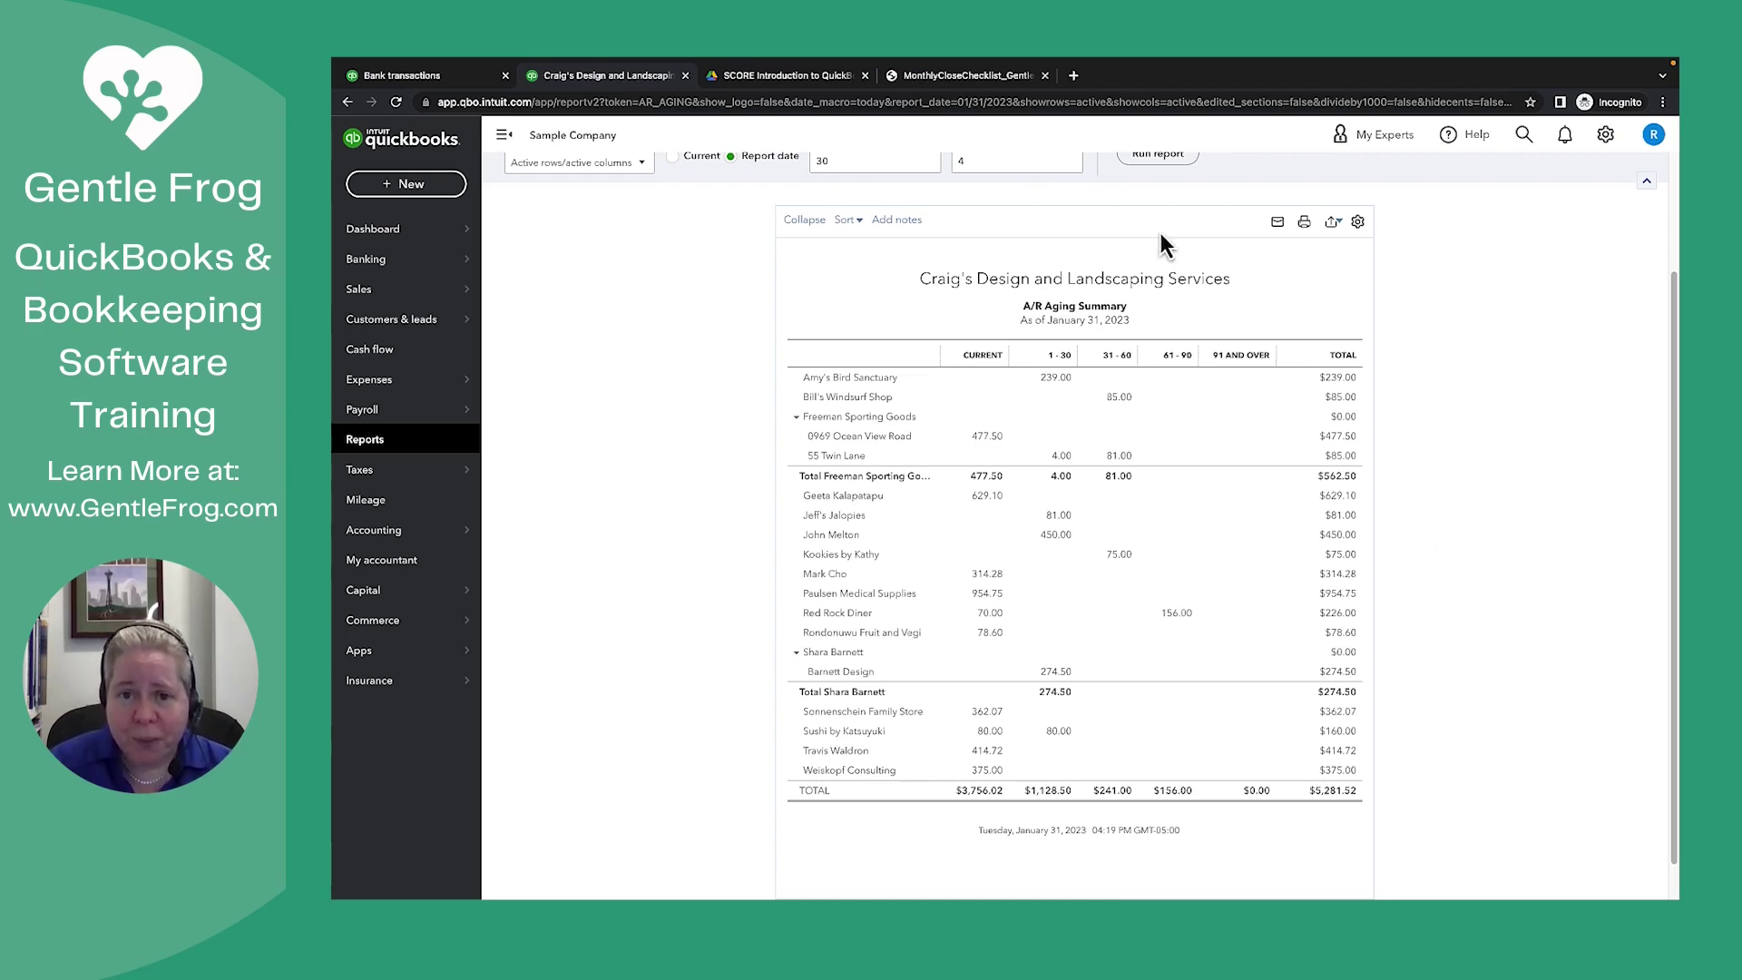
left_click(971, 77)
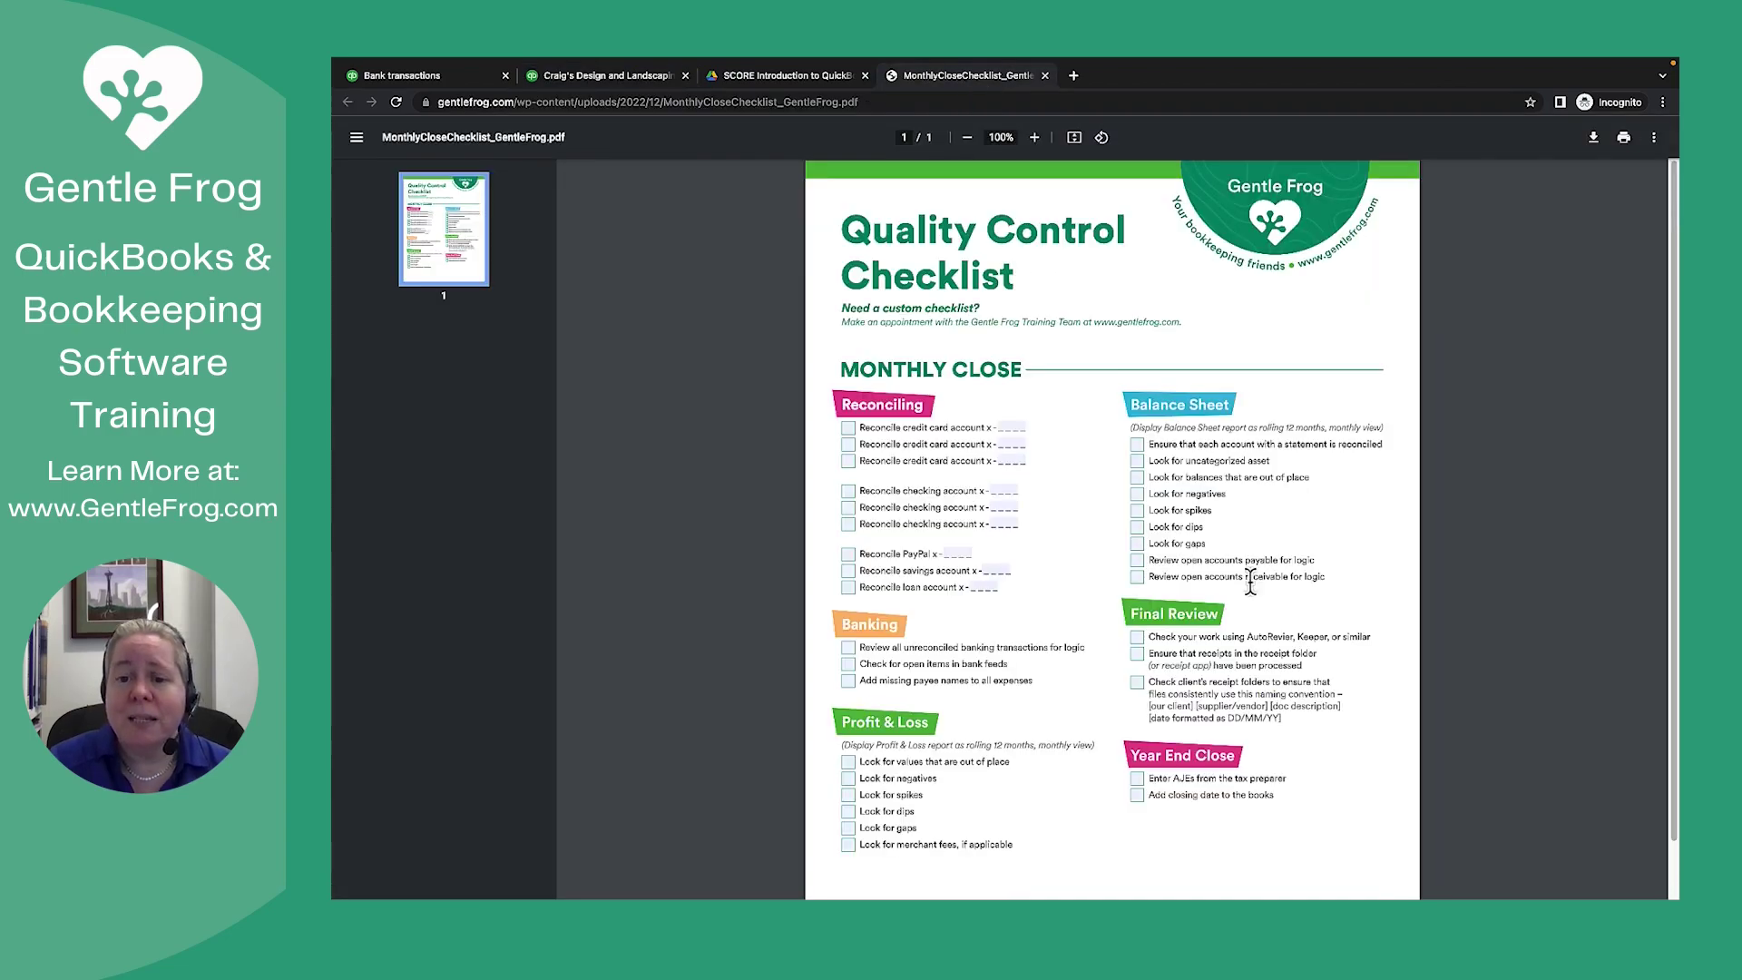